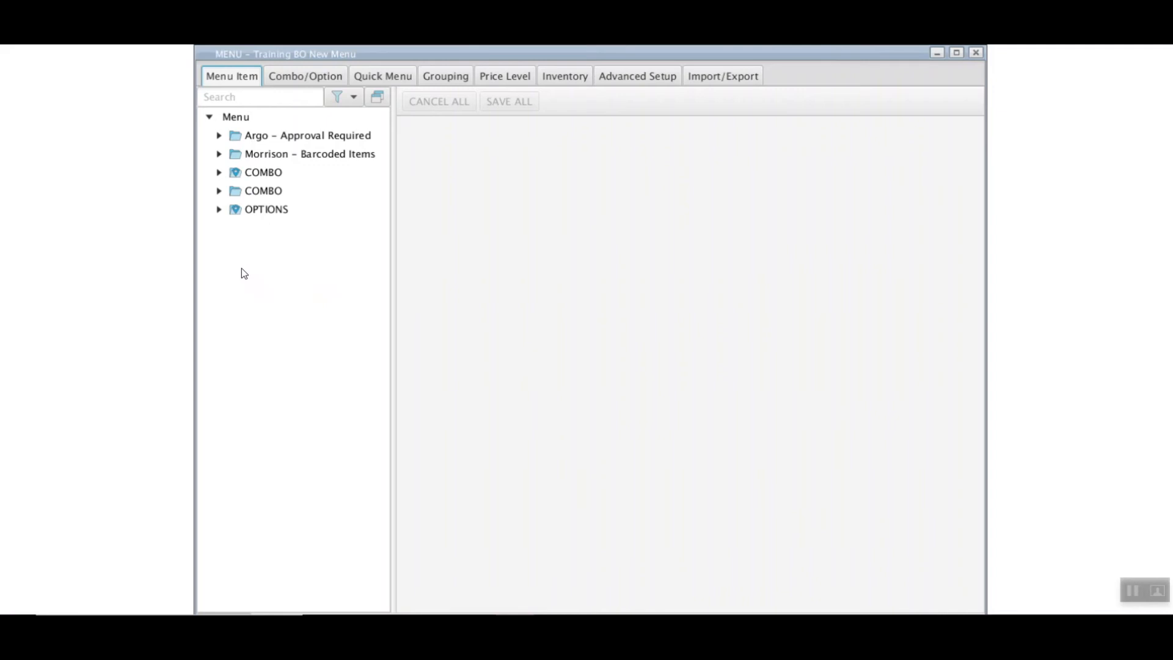
Expand Argo - Approval Required > Beverages > Coffee, then the first COMBO group and its nested COMBO nodes
{"action": "left_click", "coordinate": [218, 136]}
{"action": "left_click", "coordinate": [229, 154]}
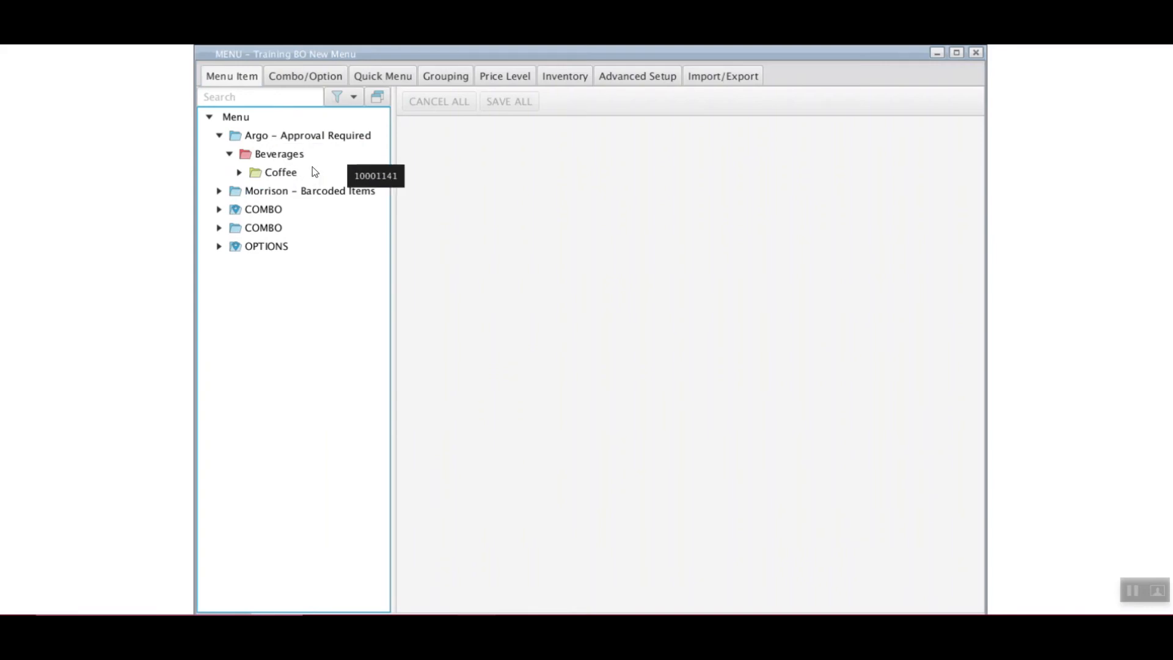
{"action": "left_click", "coordinate": [239, 173]}
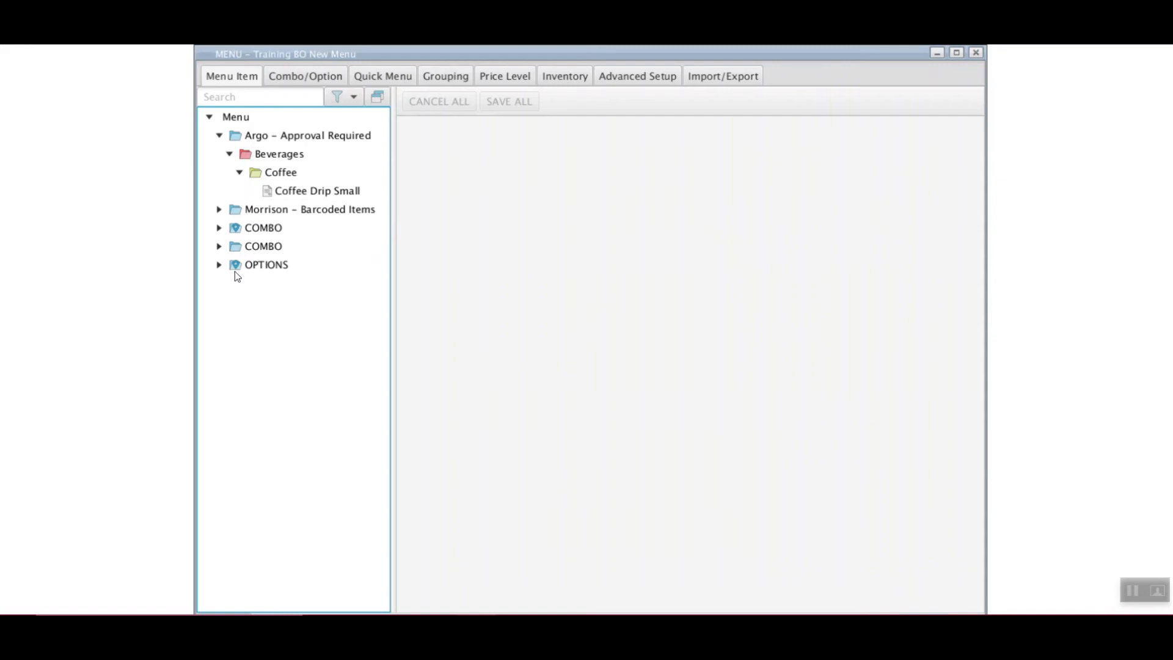
{"action": "left_click", "coordinate": [219, 227]}
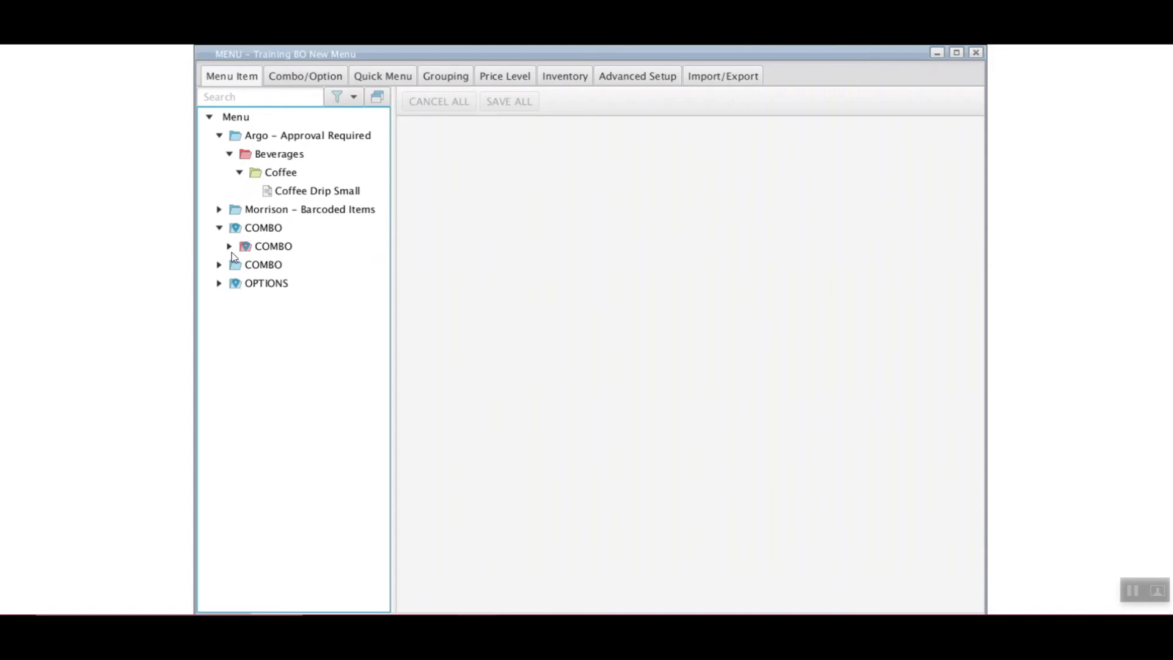
{"action": "left_click", "coordinate": [231, 247]}
{"action": "left_click", "coordinate": [239, 267]}
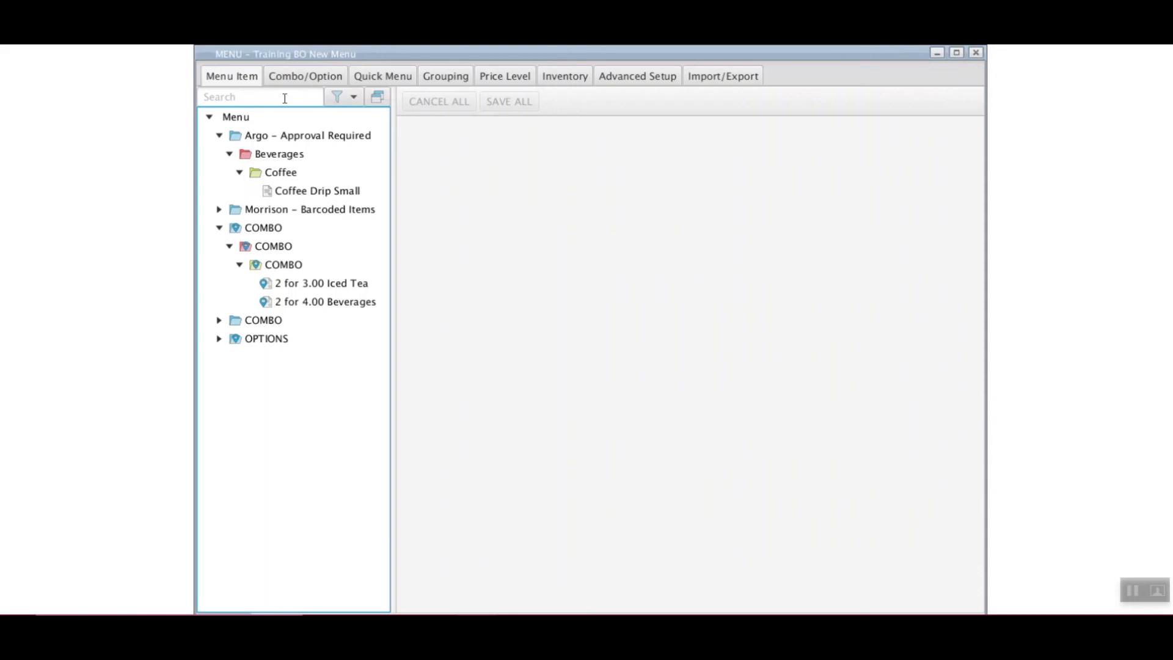
Show the search and tree filter options beside the Search box
{"action": "left_click", "coordinate": [357, 101]}
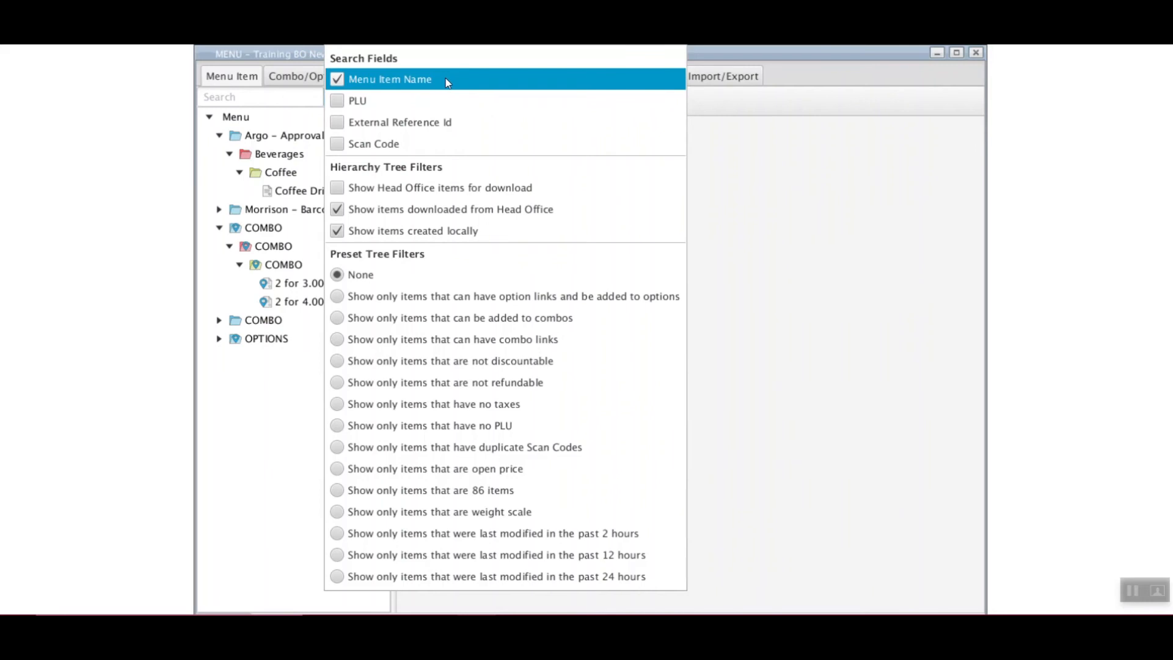
Enable PLU and Scan Code search matching and 'Show Head Office items for download', then close the filter options
{"action": "left_click", "coordinate": [338, 102]}
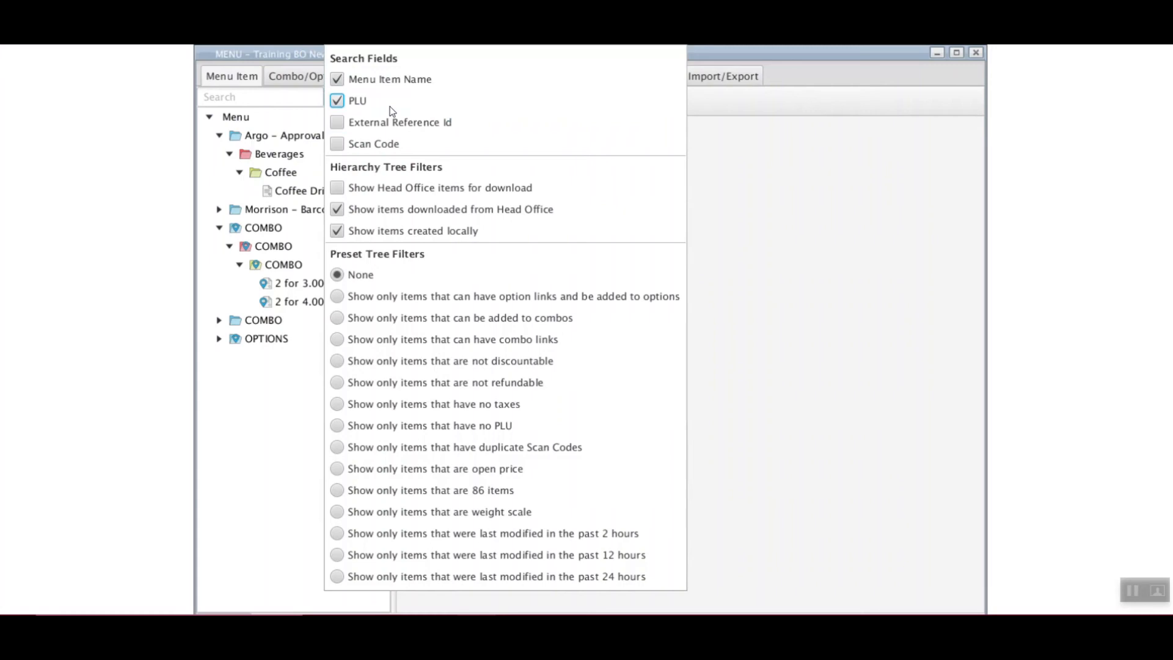
{"action": "left_click", "coordinate": [341, 150]}
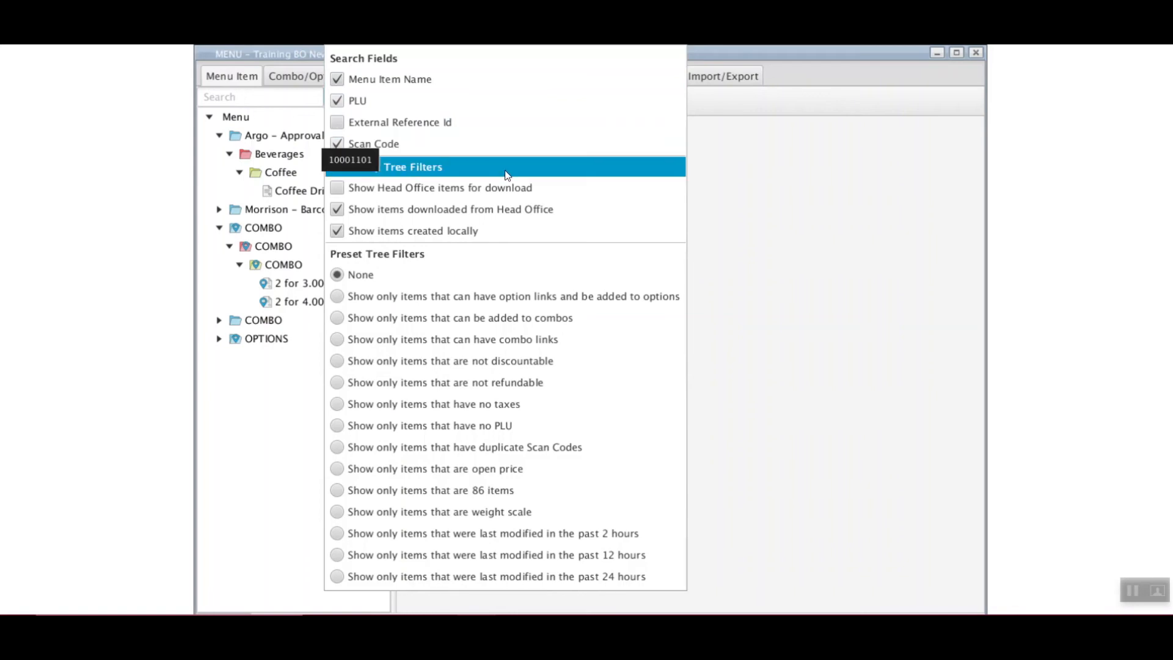
{"action": "left_click", "coordinate": [339, 190]}
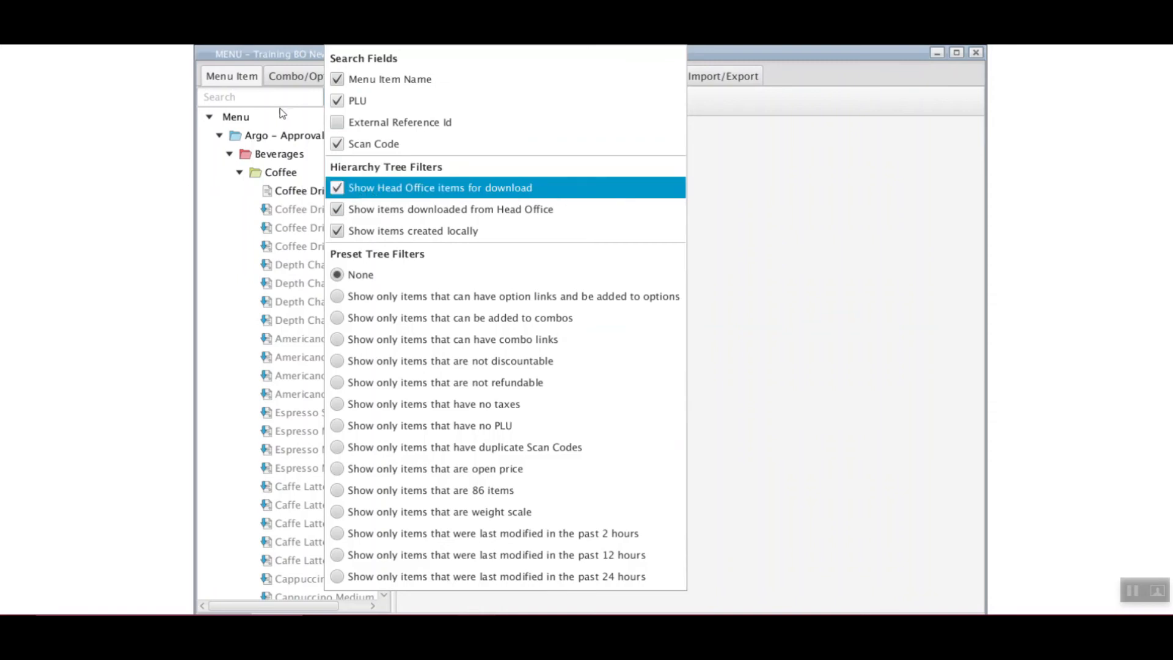
{"action": "left_click", "coordinate": [312, 98]}
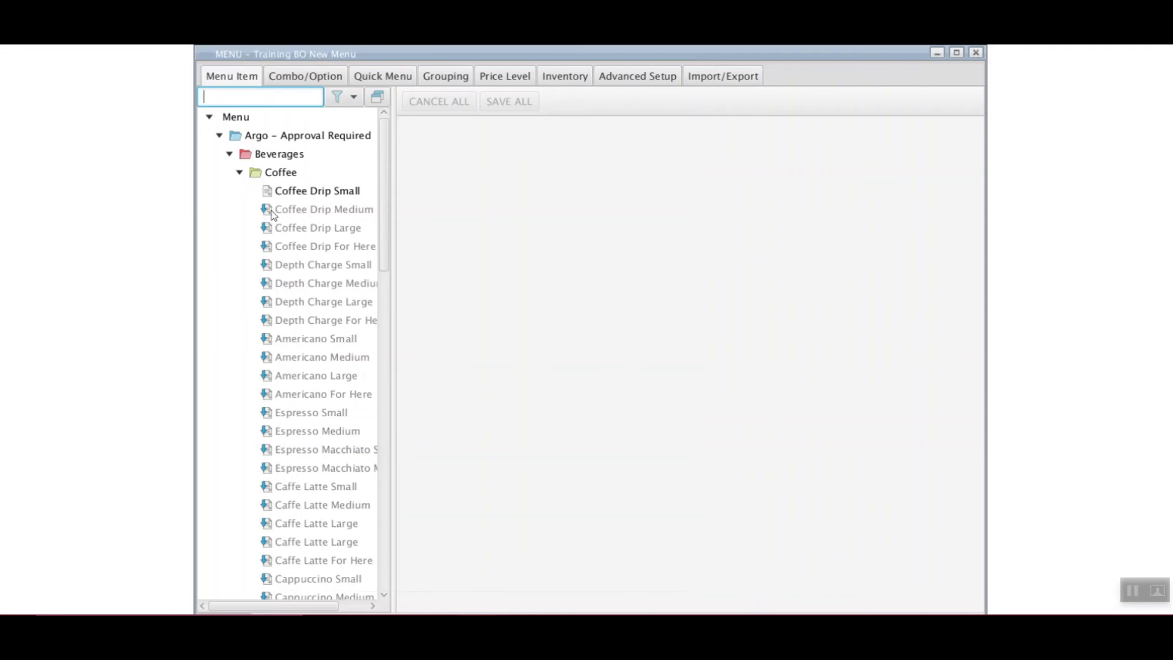
Scroll the tree and select Plain Bagel under Au Bon Pain - Approval Required > Bakery > Breads
{"action": "left_click_drag", "start_coordinate": [384, 193], "coordinate": [383, 383]}
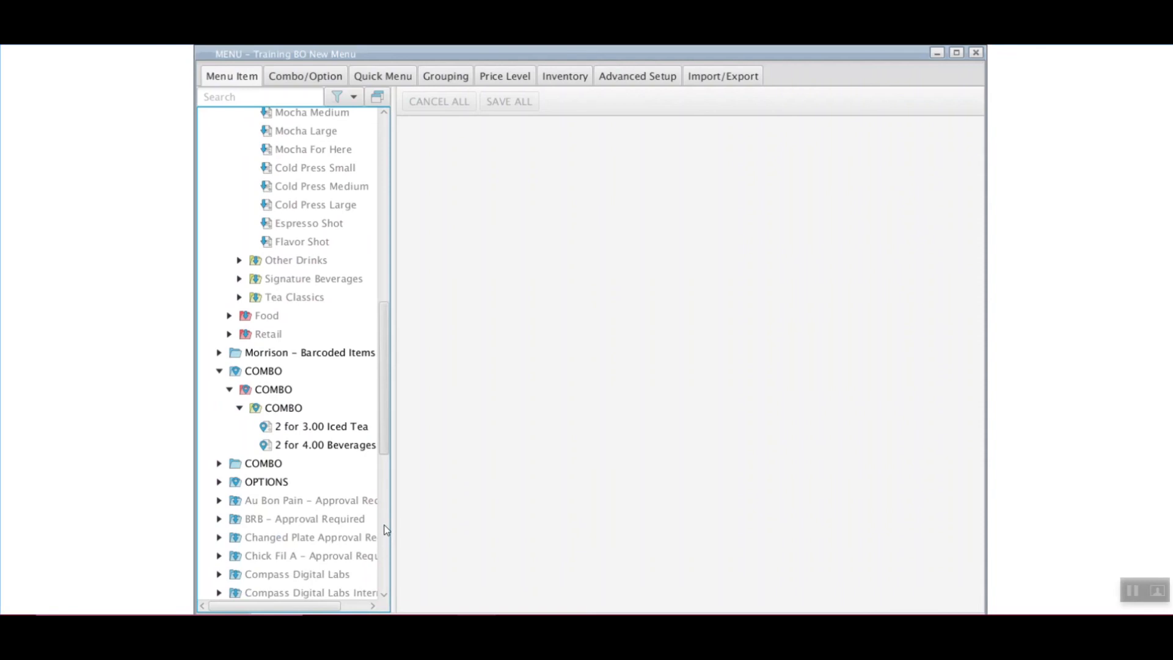
{"action": "scroll", "coordinate": [384, 523], "scroll_direction": "down", "scroll_amount": 1}
{"action": "scroll", "coordinate": [394, 570], "scroll_direction": "down", "scroll_amount": 10}
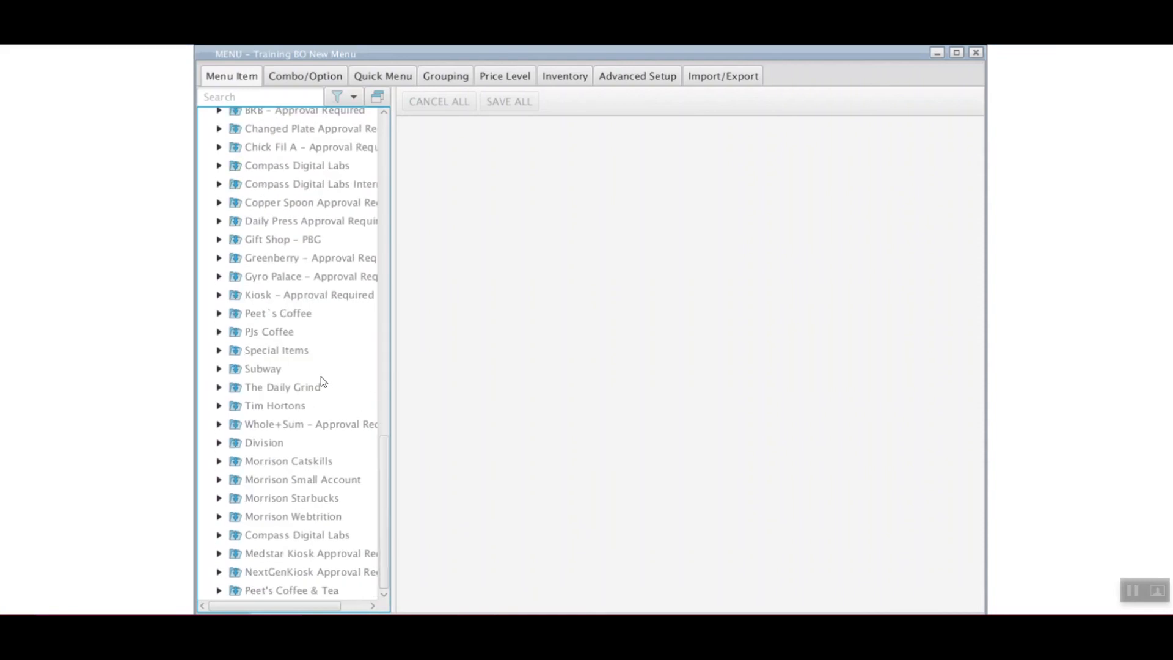
{"action": "scroll", "coordinate": [284, 363], "scroll_direction": "up", "scroll_amount": 3}
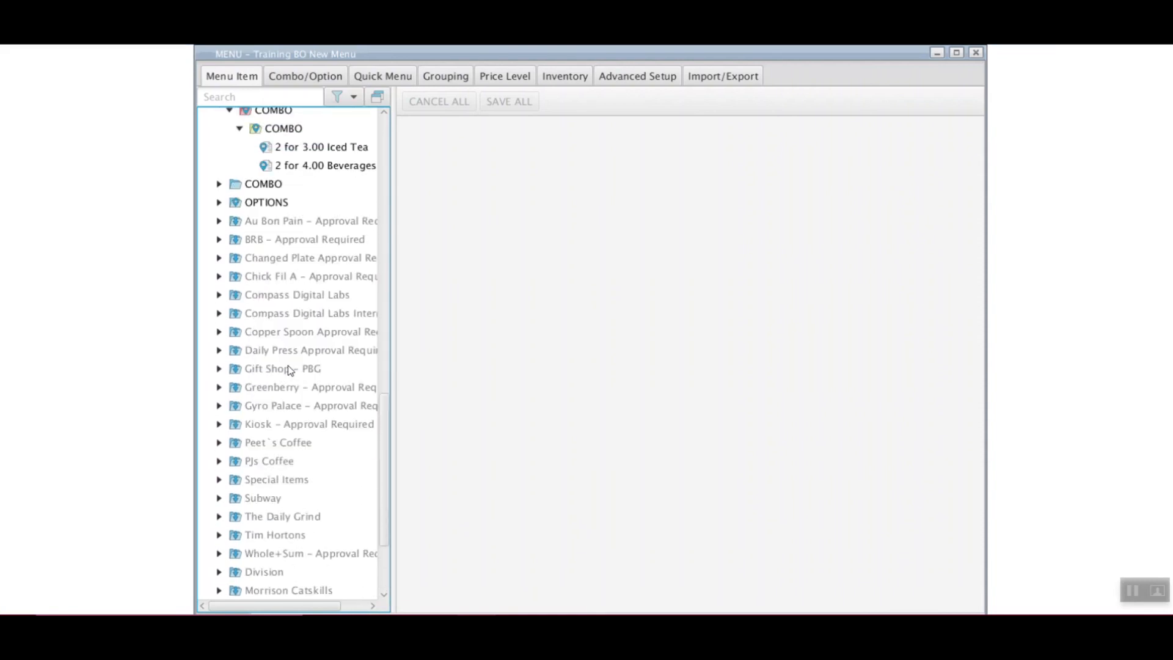
{"action": "scroll", "coordinate": [290, 369], "scroll_direction": "up", "scroll_amount": 4}
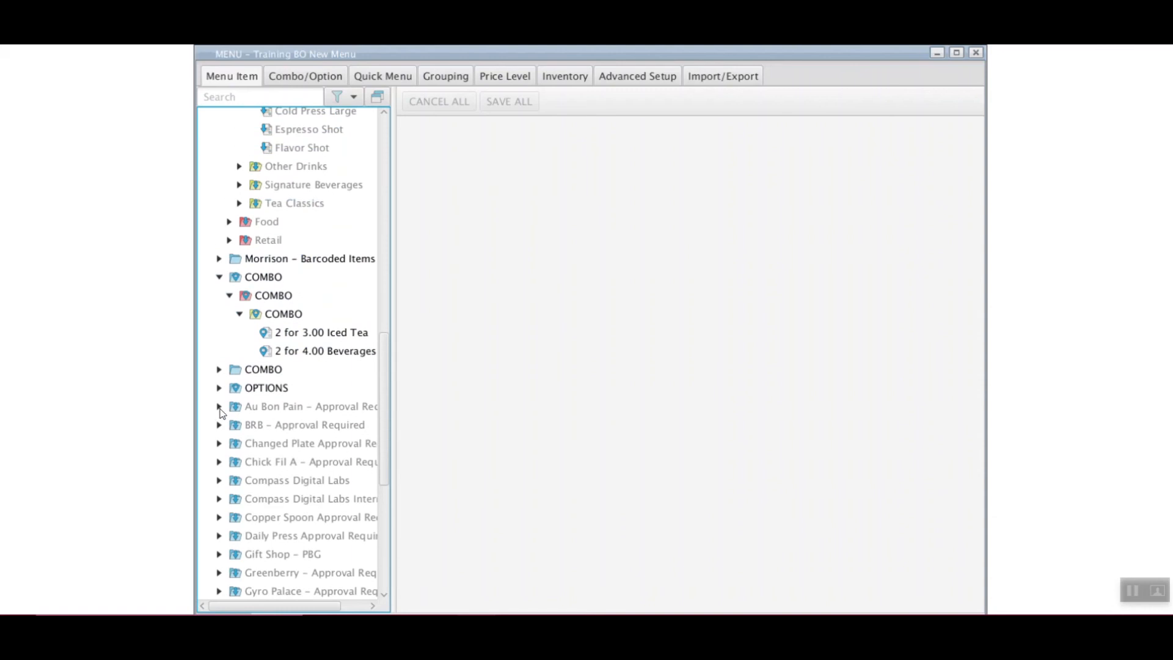
{"action": "left_click", "coordinate": [219, 407]}
{"action": "left_click", "coordinate": [229, 426]}
{"action": "left_click", "coordinate": [239, 444]}
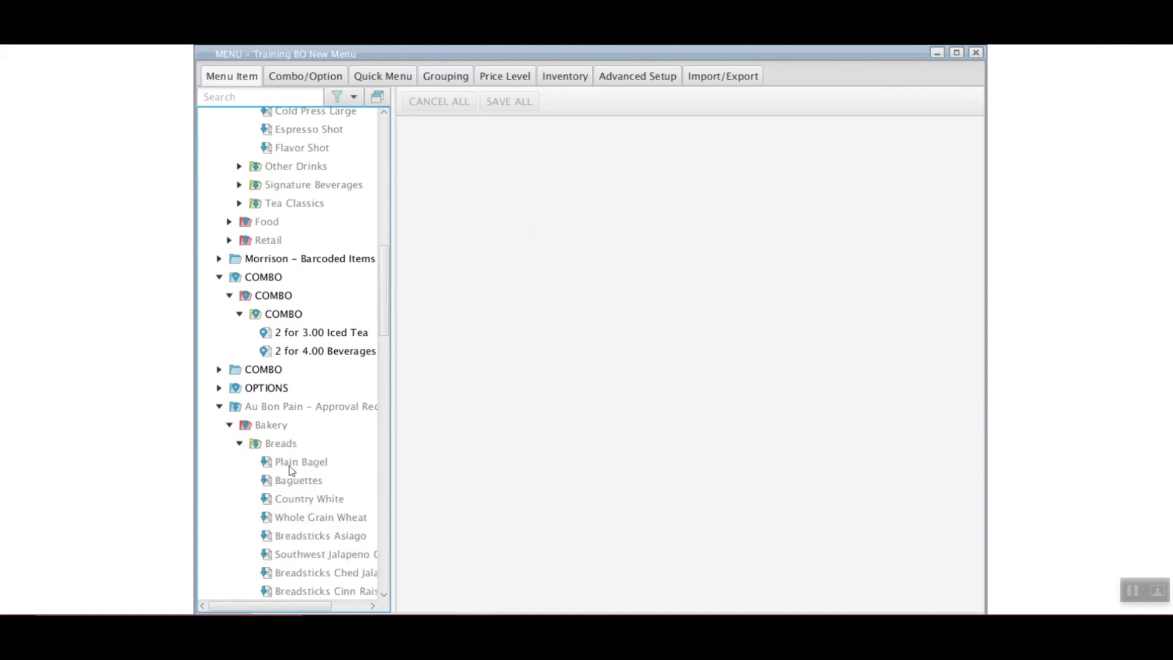
{"action": "left_click", "coordinate": [320, 466]}
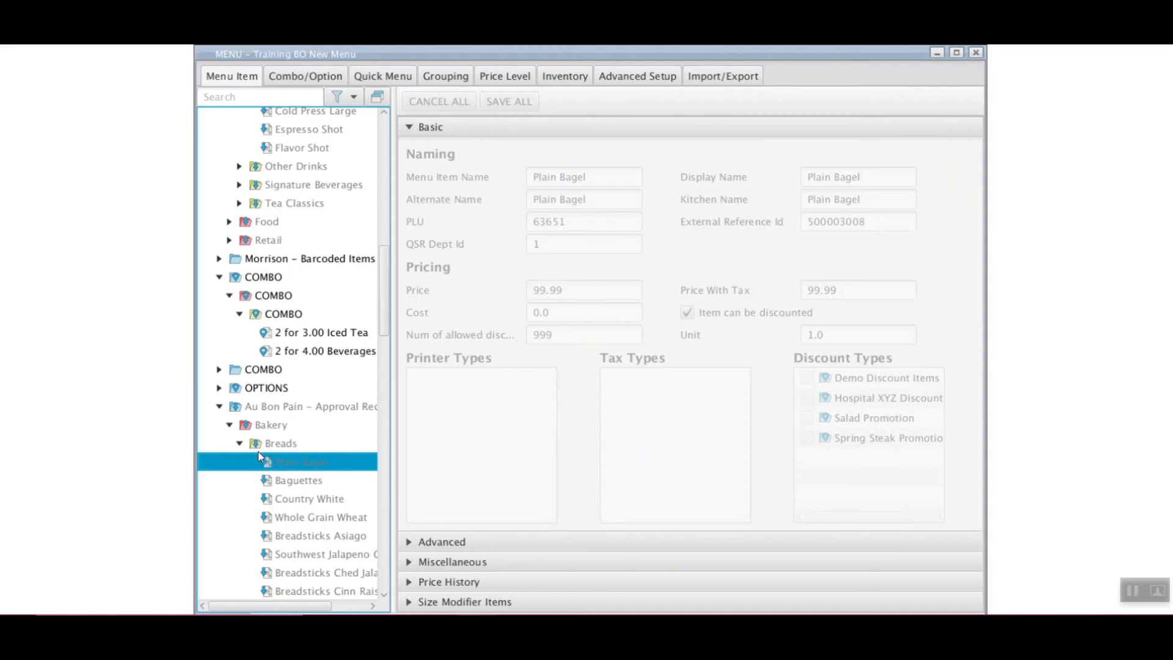
Download Plain Bagel from Head Office with Download Selected, making it a local item
{"action": "right_click", "coordinate": [350, 461]}
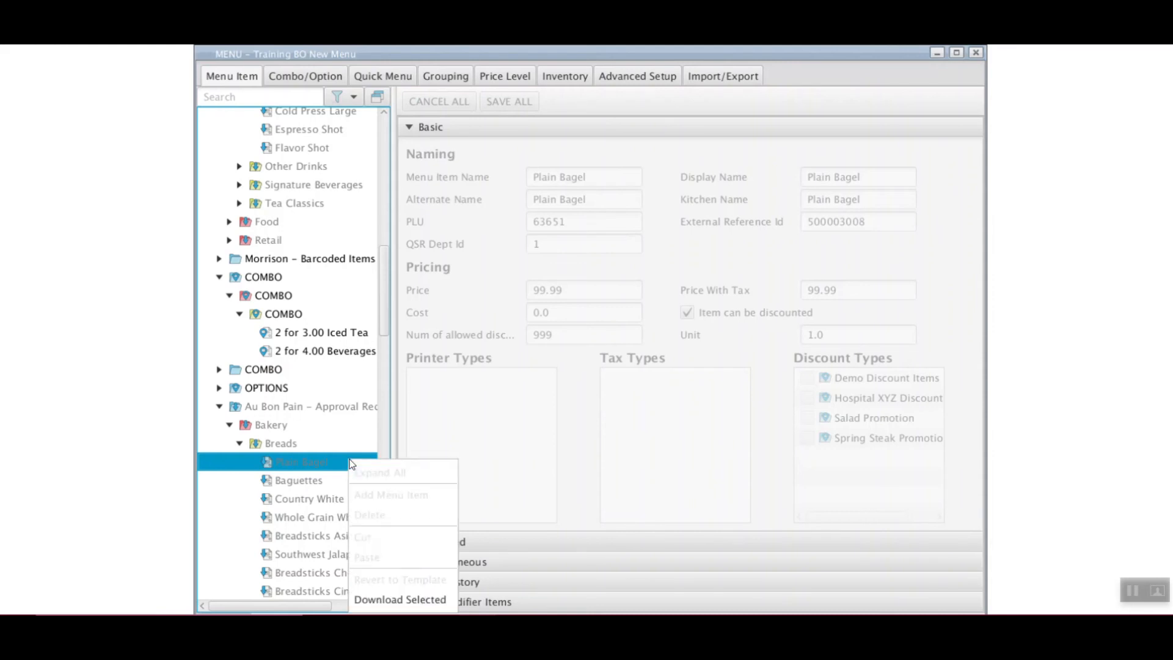
{"action": "left_click", "coordinate": [450, 598]}
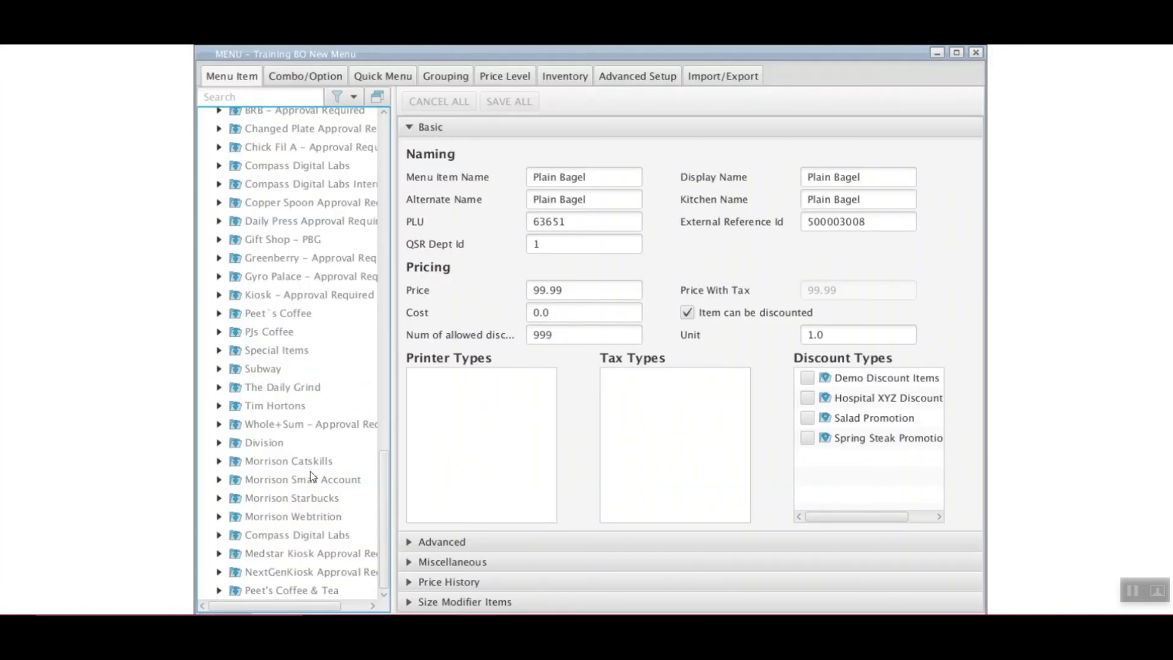
{"action": "scroll", "coordinate": [310, 471], "scroll_direction": "up", "scroll_amount": 5}
{"action": "scroll", "coordinate": [311, 471], "scroll_direction": "up", "scroll_amount": 9}
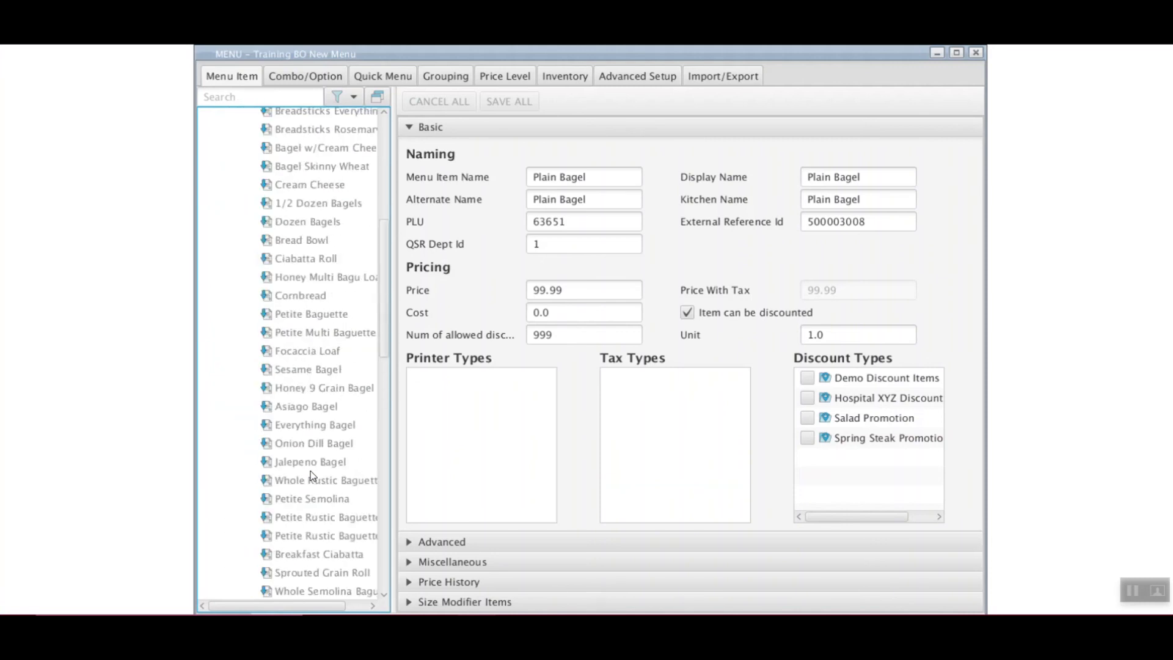
{"action": "scroll", "coordinate": [311, 470], "scroll_direction": "up", "scroll_amount": 6}
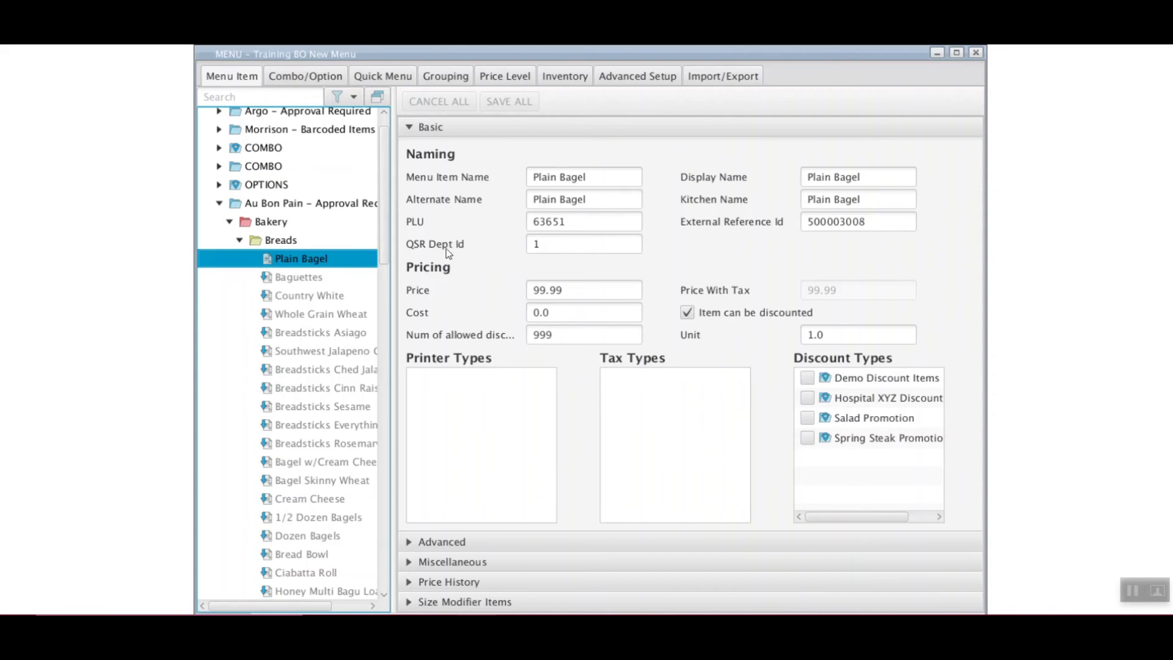
Check Baguettes and Country White and use Download All Checked Menu Items, then turn checkboxes off
{"action": "left_click", "coordinate": [378, 99]}
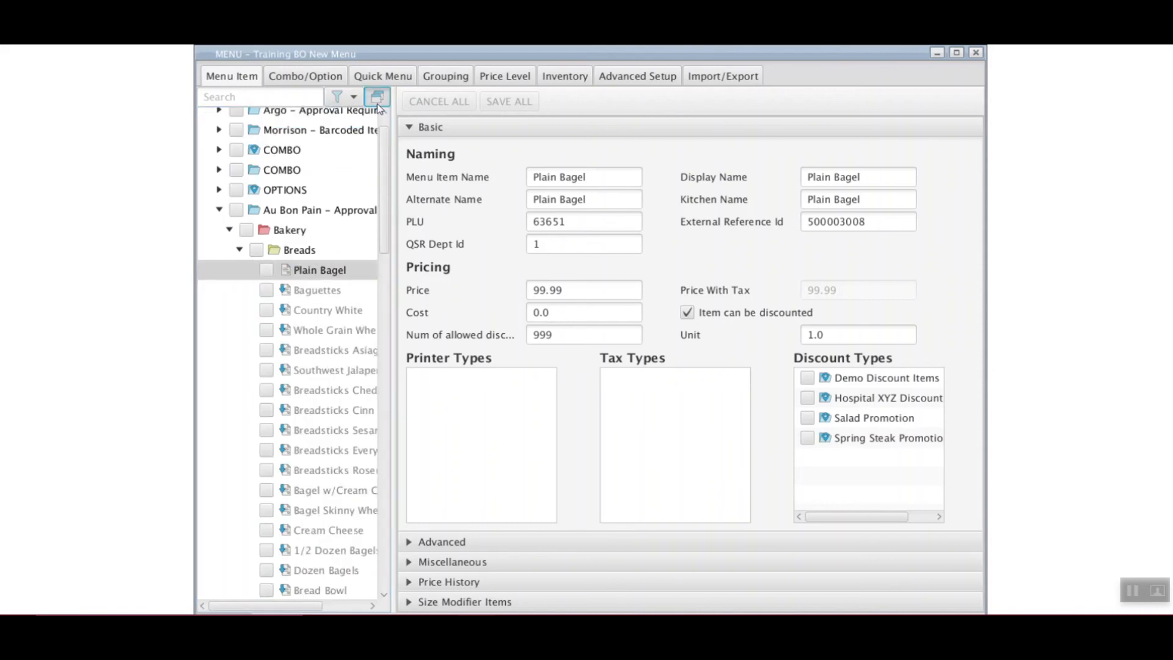
{"action": "left_click", "coordinate": [267, 290]}
{"action": "left_click", "coordinate": [266, 311]}
{"action": "right_click", "coordinate": [220, 295]}
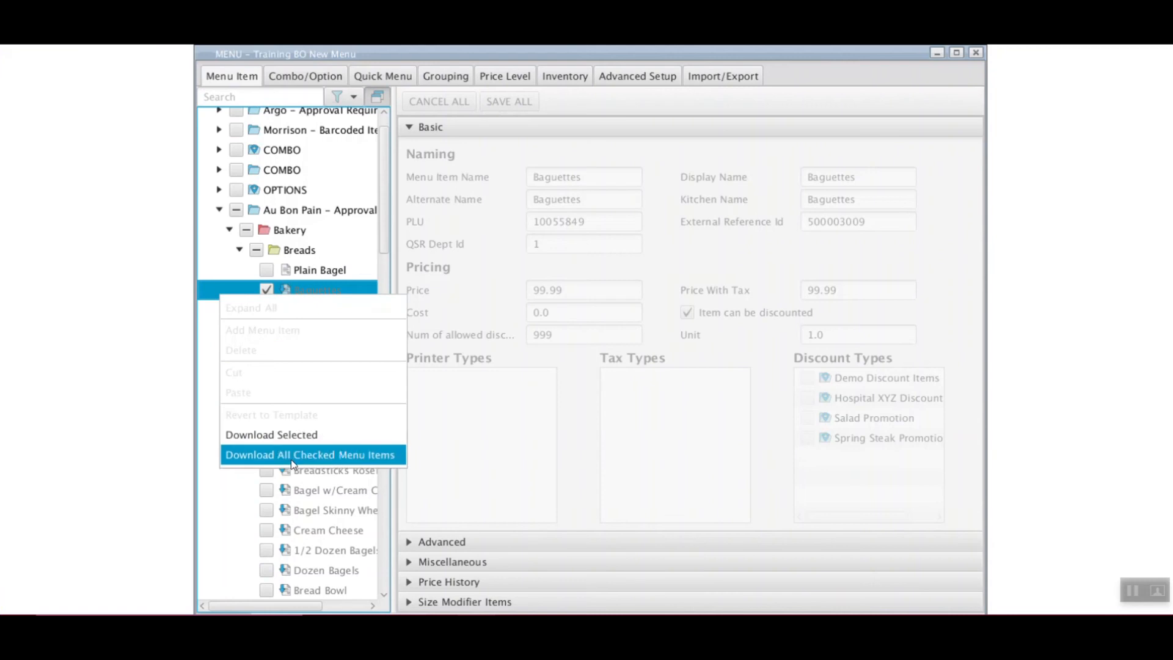
{"action": "left_click", "coordinate": [377, 456]}
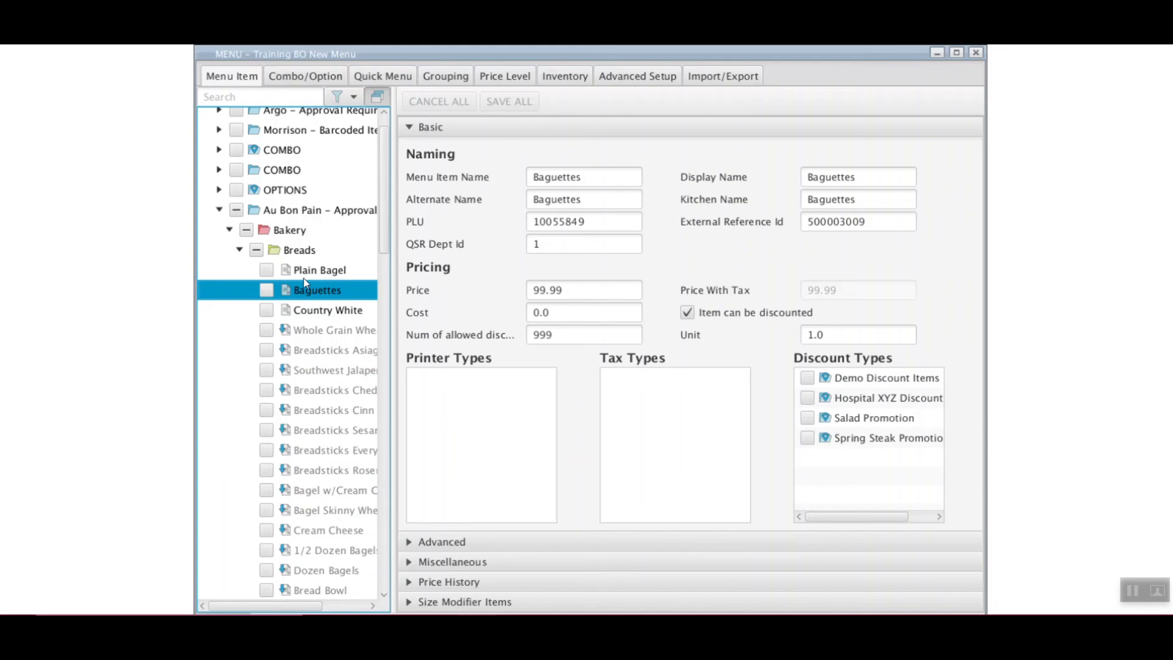
{"action": "left_click", "coordinate": [377, 97]}
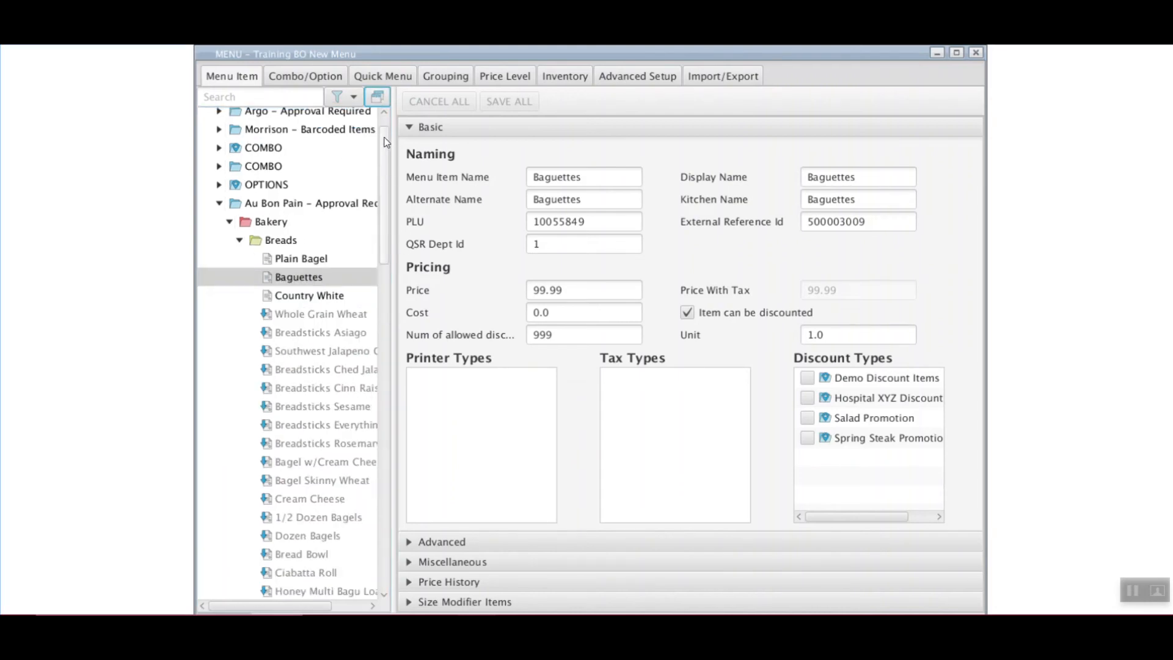
{"action": "left_click_drag", "start_coordinate": [384, 137], "coordinate": [384, 123]}
{"action": "left_click", "coordinate": [451, 131]}
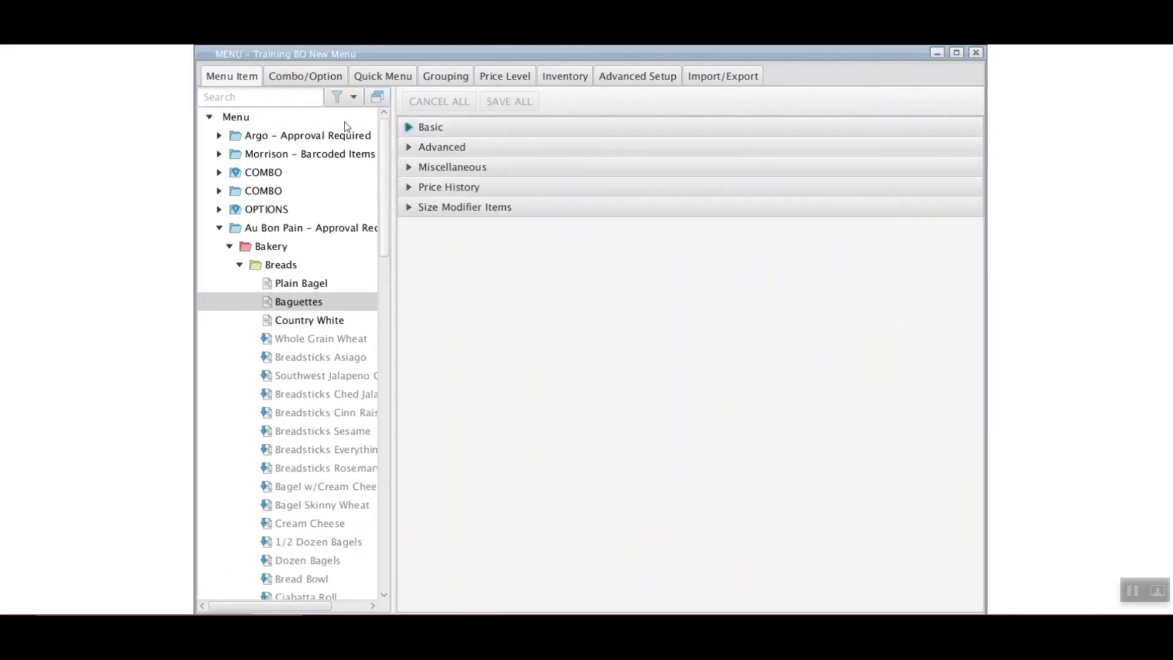
Search the tree for 123456 and expand Argo > Beverages > Coffee to reveal Coffee Drip Small
{"action": "left_click", "coordinate": [272, 105]}
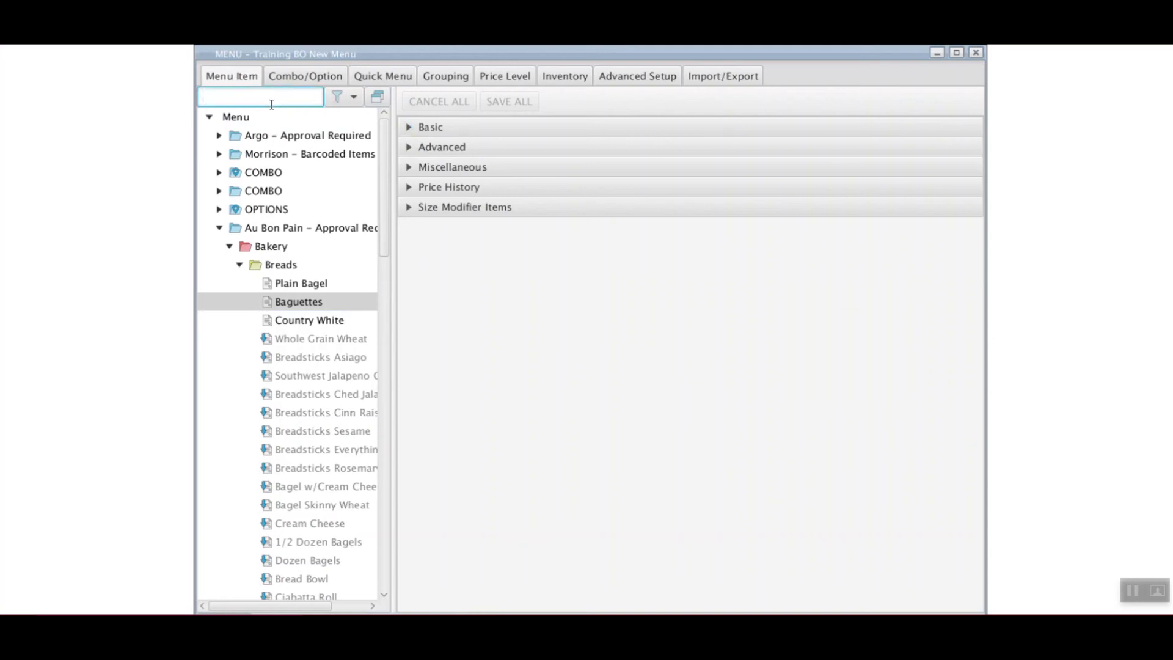
{"action": "type", "text": "123456"}
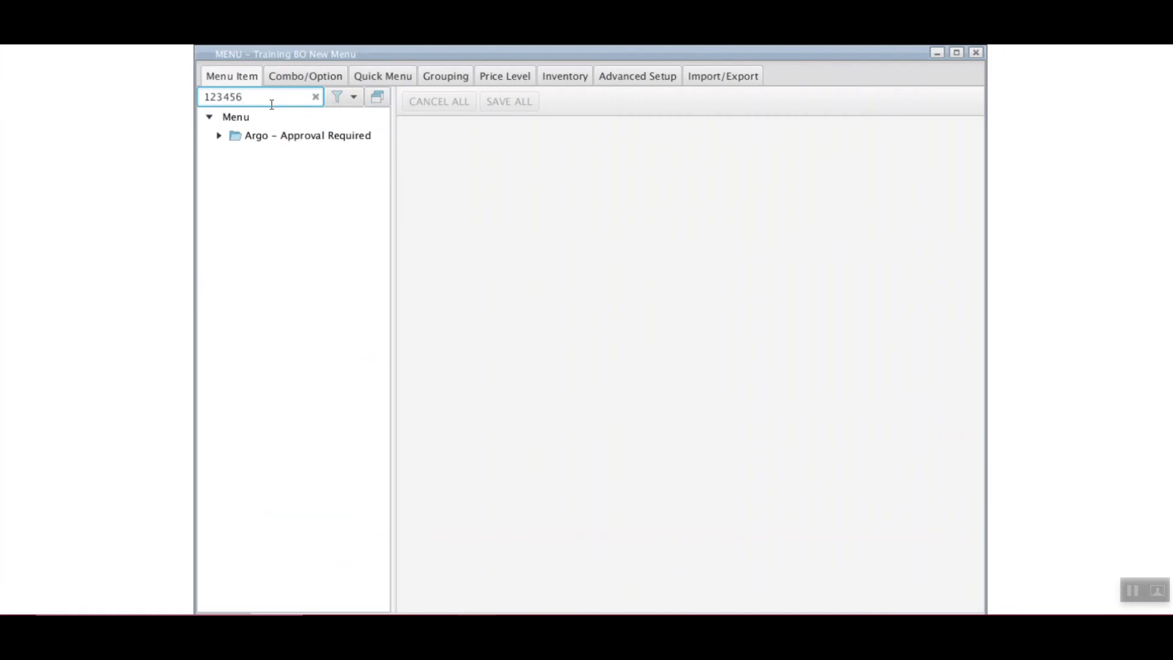
{"action": "left_click", "coordinate": [219, 135]}
{"action": "left_click", "coordinate": [229, 153]}
{"action": "left_click", "coordinate": [239, 172]}
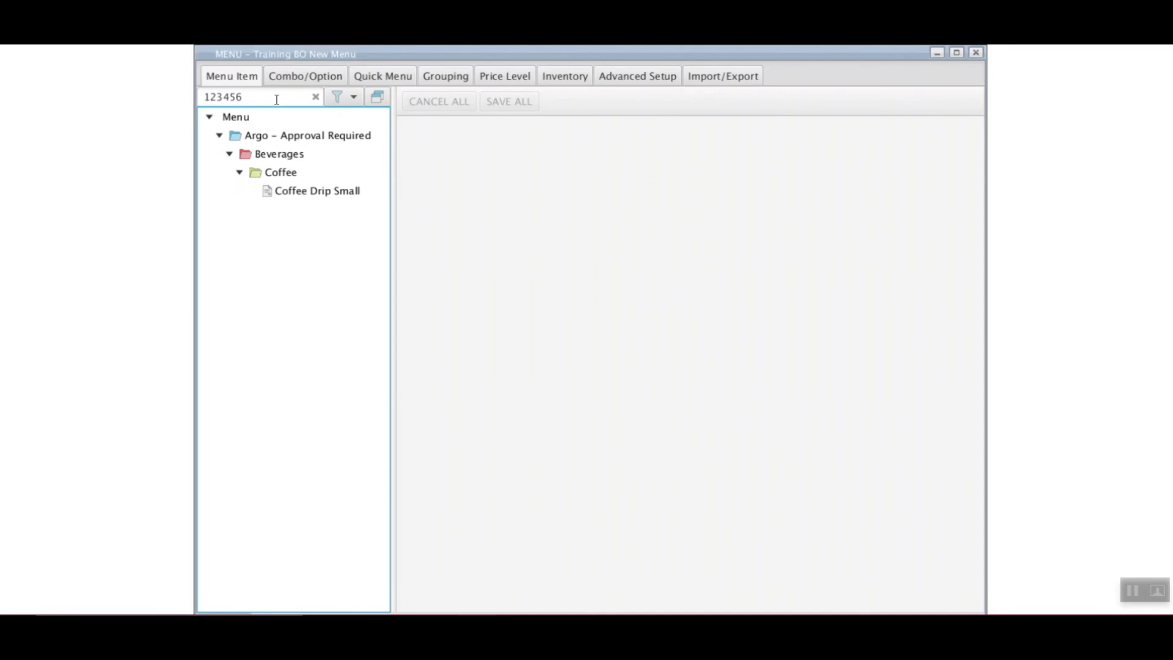
{"action": "left_click", "coordinate": [341, 96]}
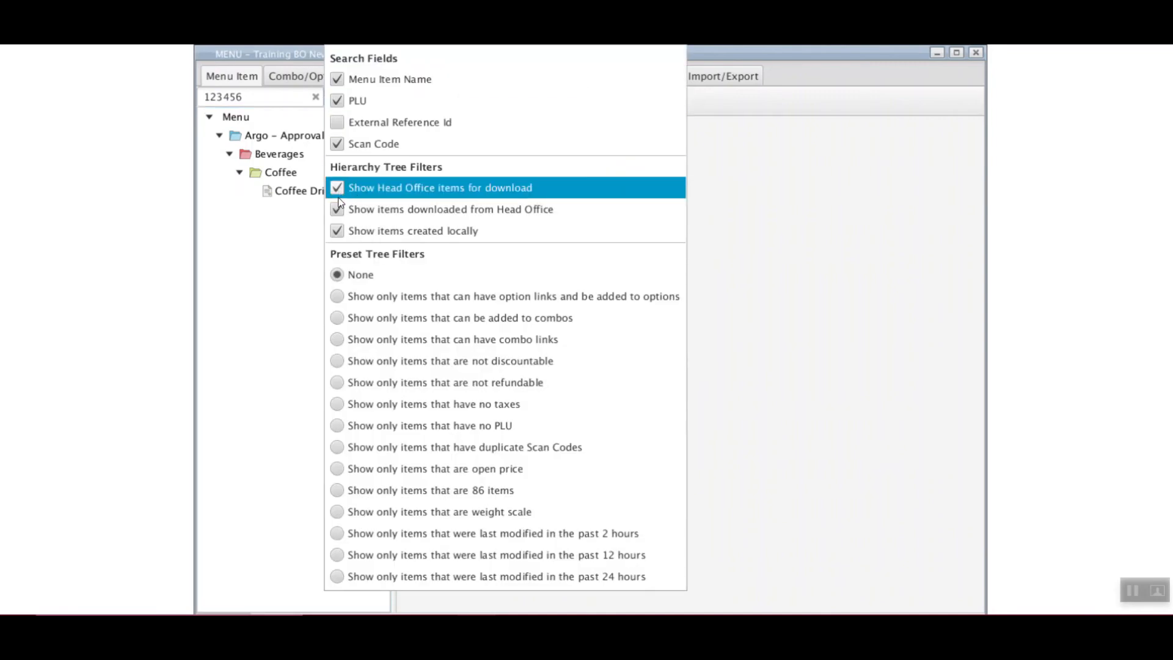
{"action": "left_click", "coordinate": [336, 188]}
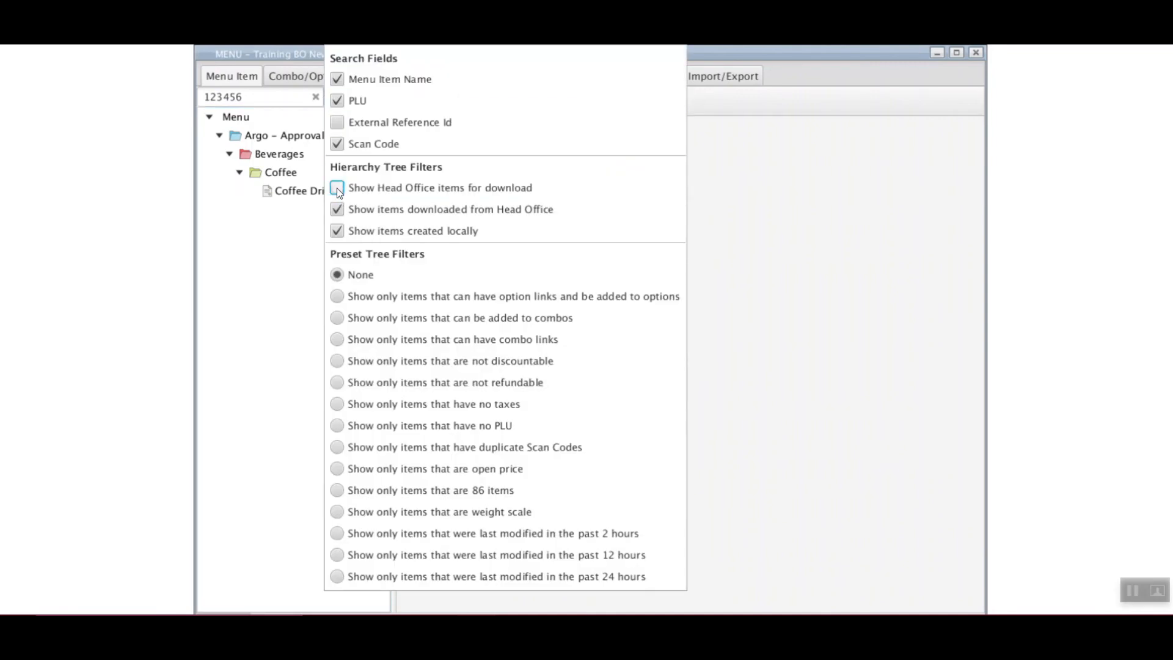
{"action": "left_click", "coordinate": [316, 100]}
{"action": "left_click", "coordinate": [316, 98]}
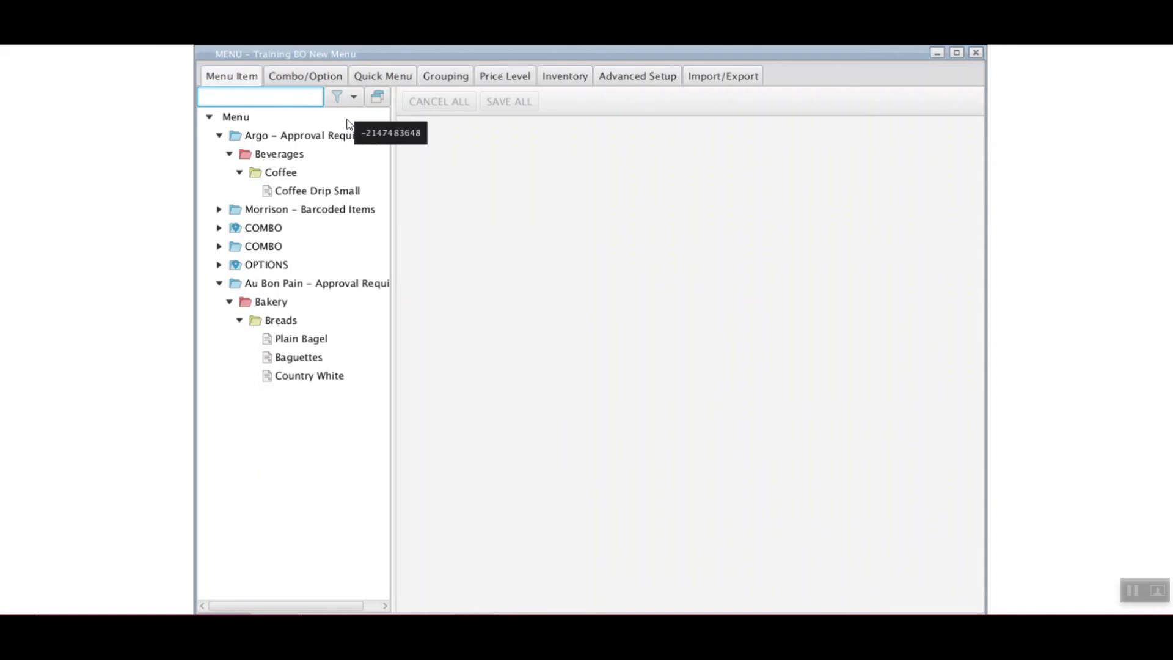
Open Coffee Drip Small and expand its Basic section, showing PLU 10048784 and price 99.99
{"action": "left_click", "coordinate": [301, 194]}
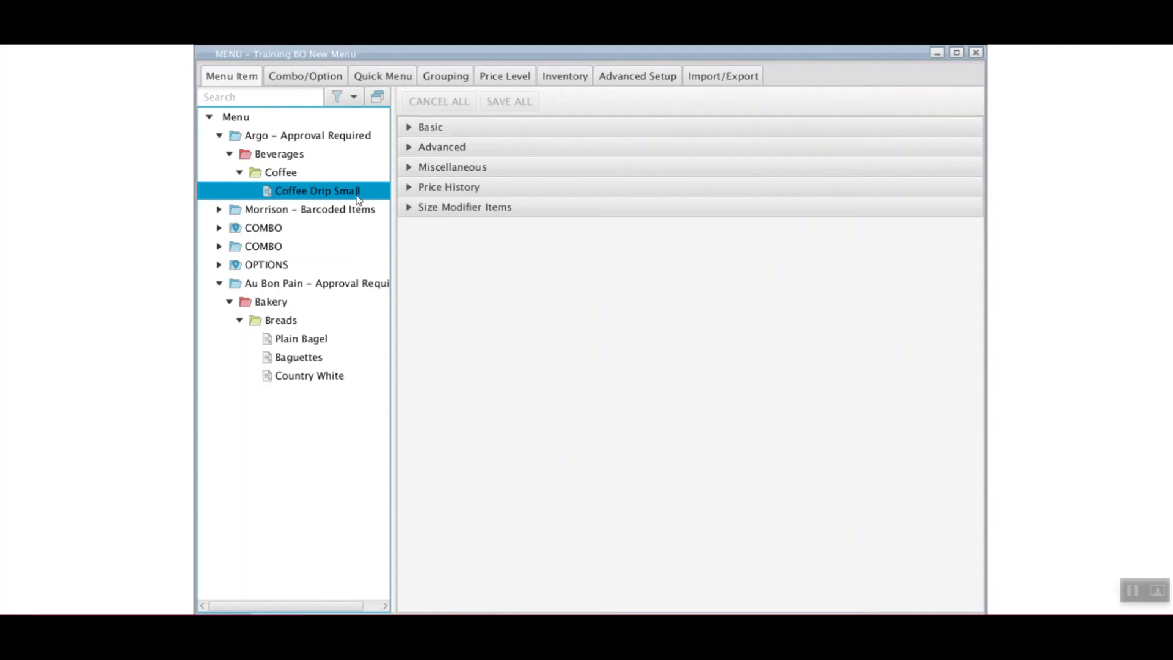
{"action": "left_click", "coordinate": [480, 131]}
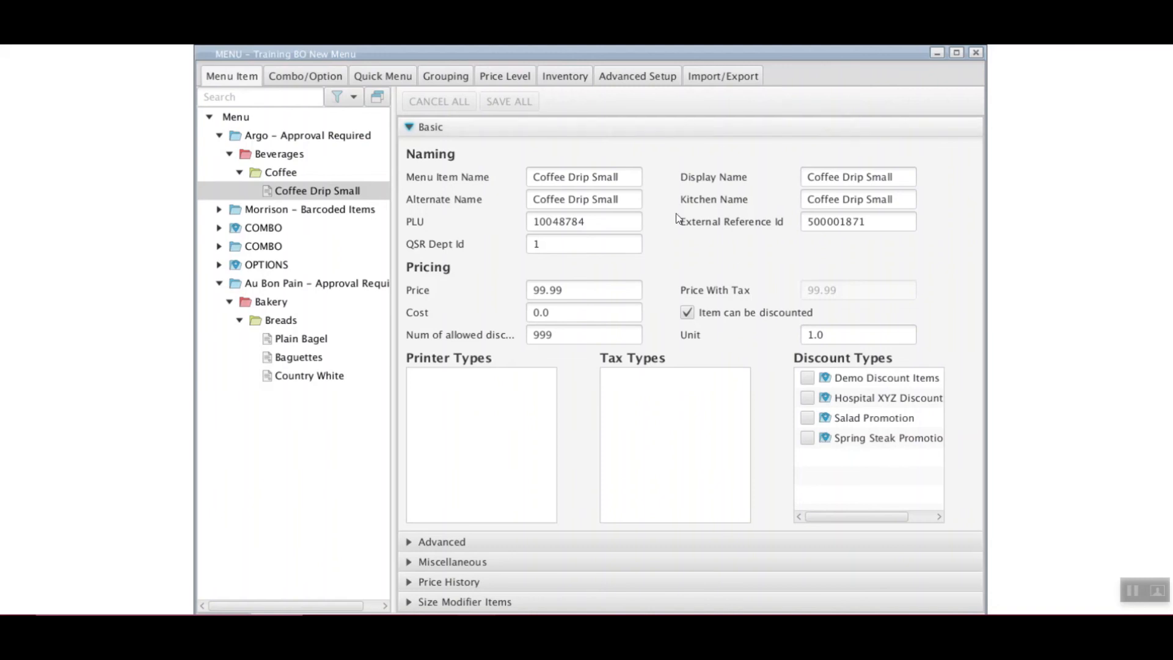
Collapse Basic and expand Advanced, showing Max Open Price 50.0 and Category Type Food
{"action": "left_click", "coordinate": [585, 130]}
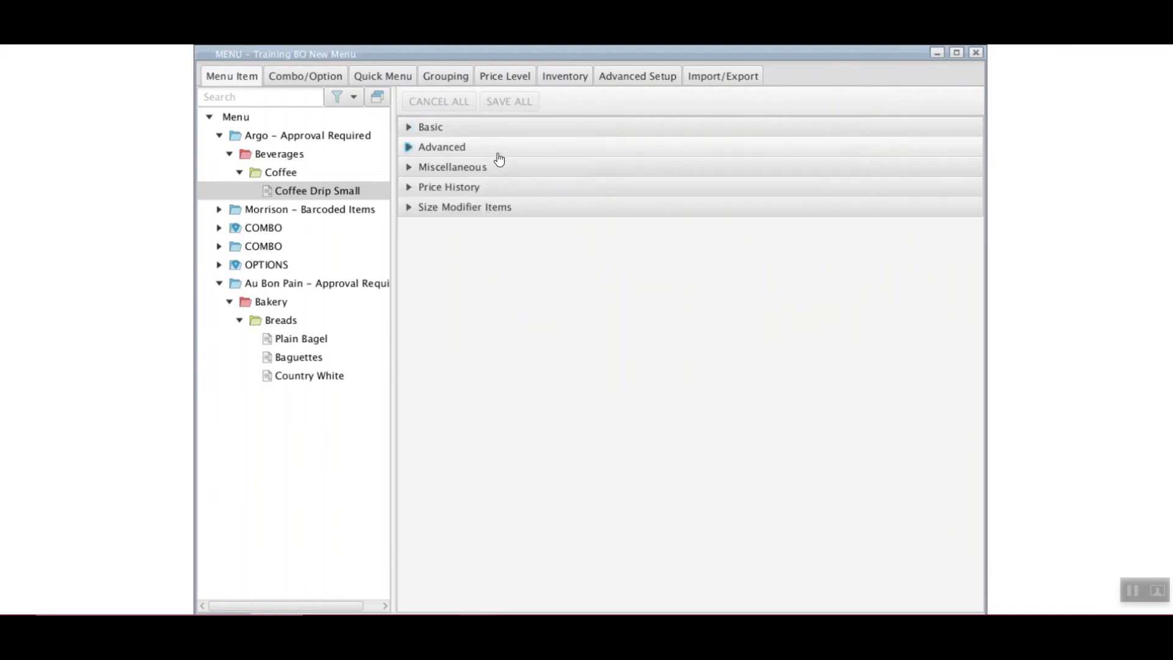
{"action": "left_click", "coordinate": [498, 149]}
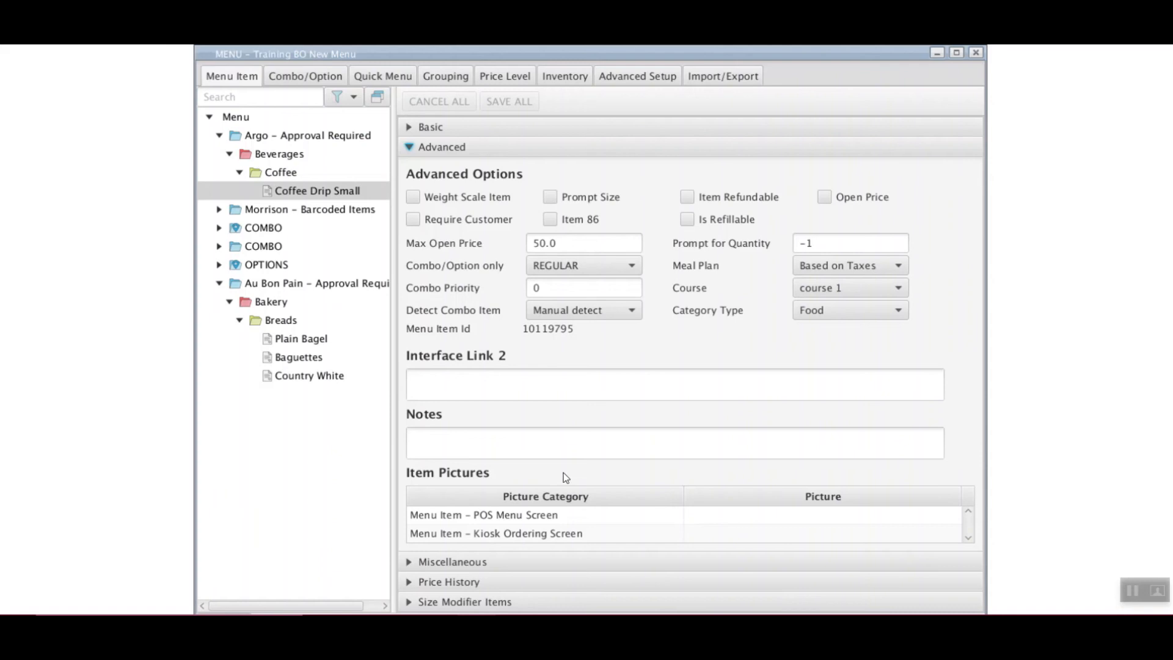
{"action": "left_click", "coordinate": [968, 537]}
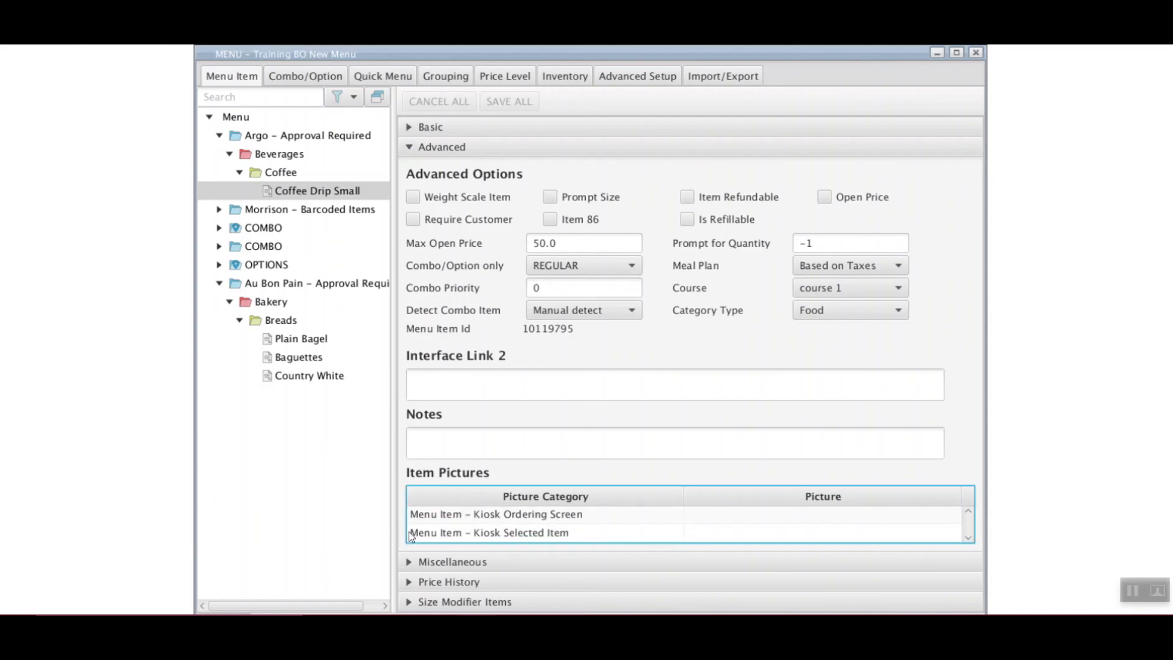
Collapse Advanced and expand Miscellaneous, showing Order ID 10048784 and scan code 123456789
{"action": "left_click", "coordinate": [469, 148]}
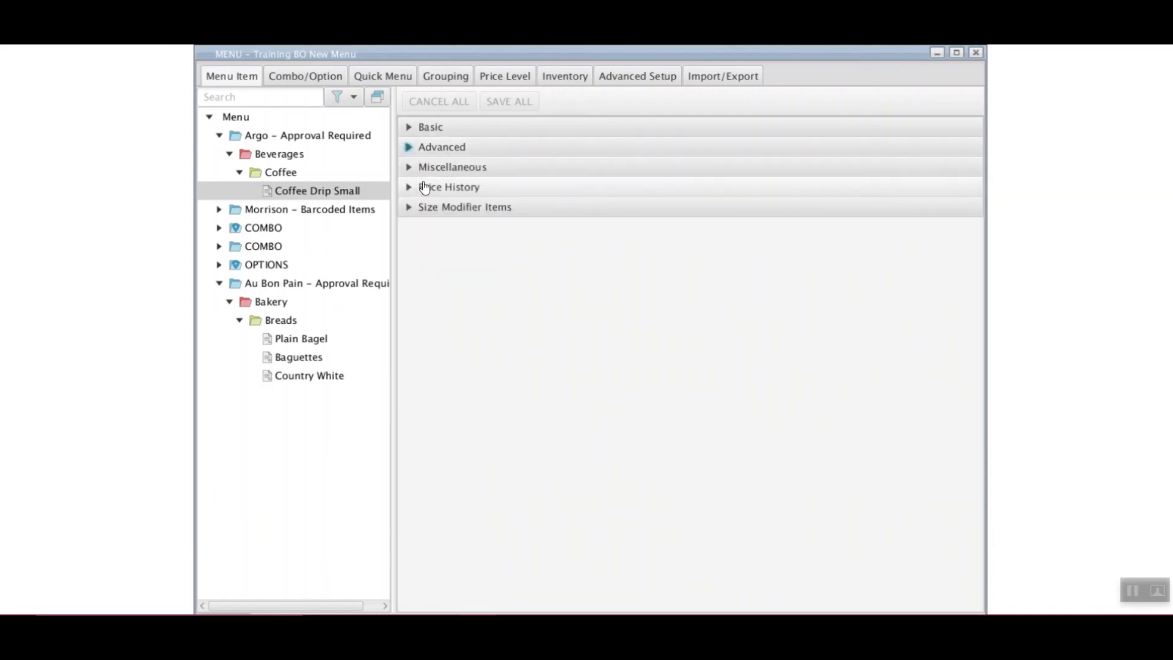
{"action": "left_click", "coordinate": [429, 171]}
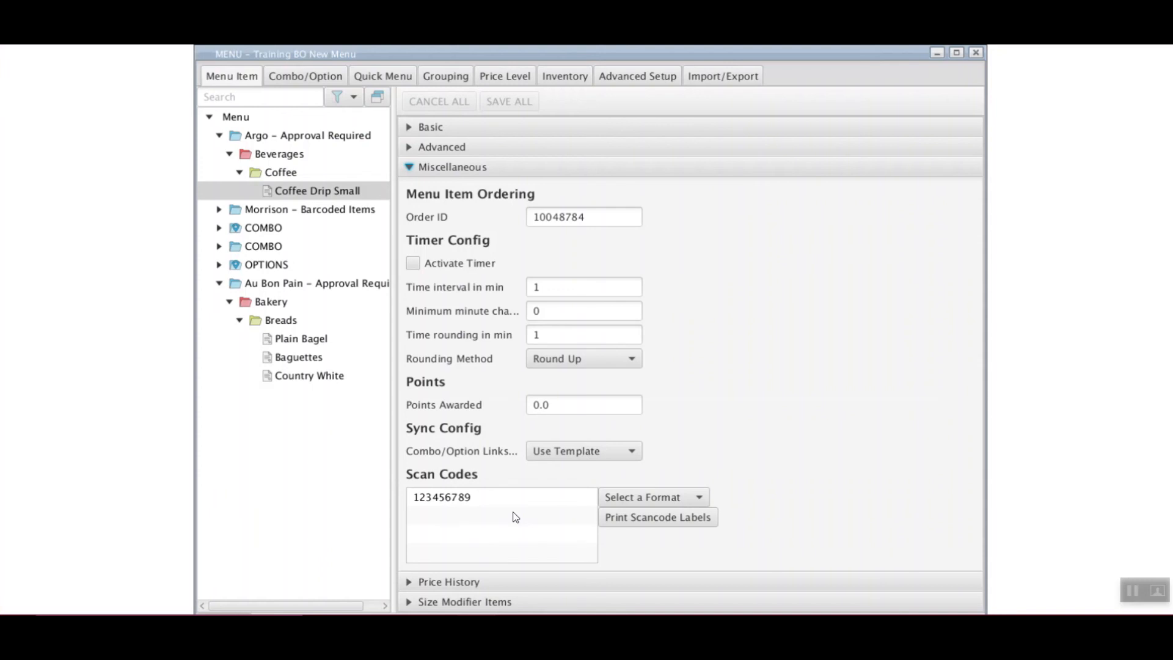
Review Coffee Drip Small's price history (10.0 and 99.99), then go to Price Level's log-in prompt
{"action": "left_click", "coordinate": [622, 176]}
{"action": "left_click", "coordinate": [497, 190]}
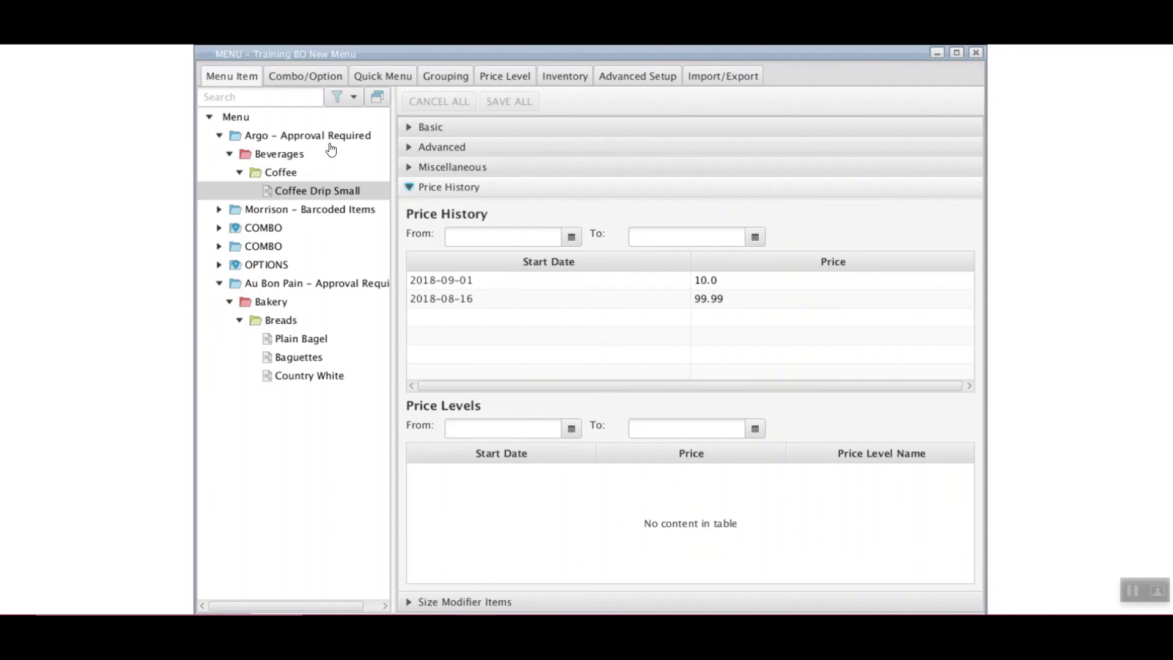
{"action": "left_click", "coordinate": [508, 74]}
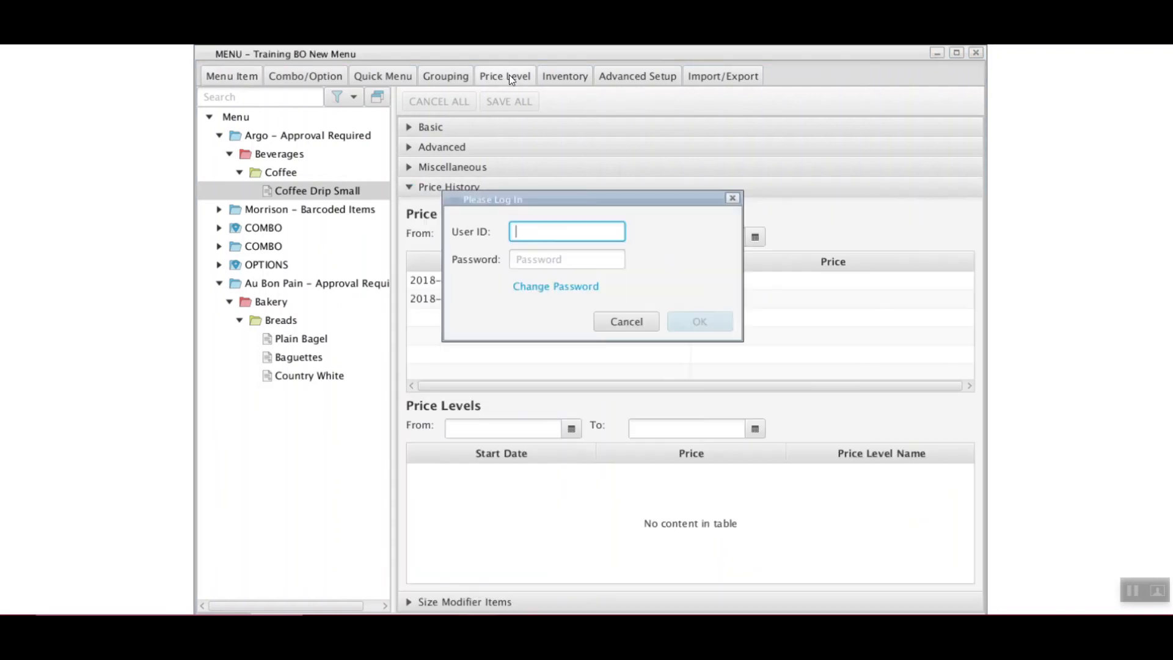
Log in to the price level view with the user ID and password
{"action": "type", "text": "admin"}
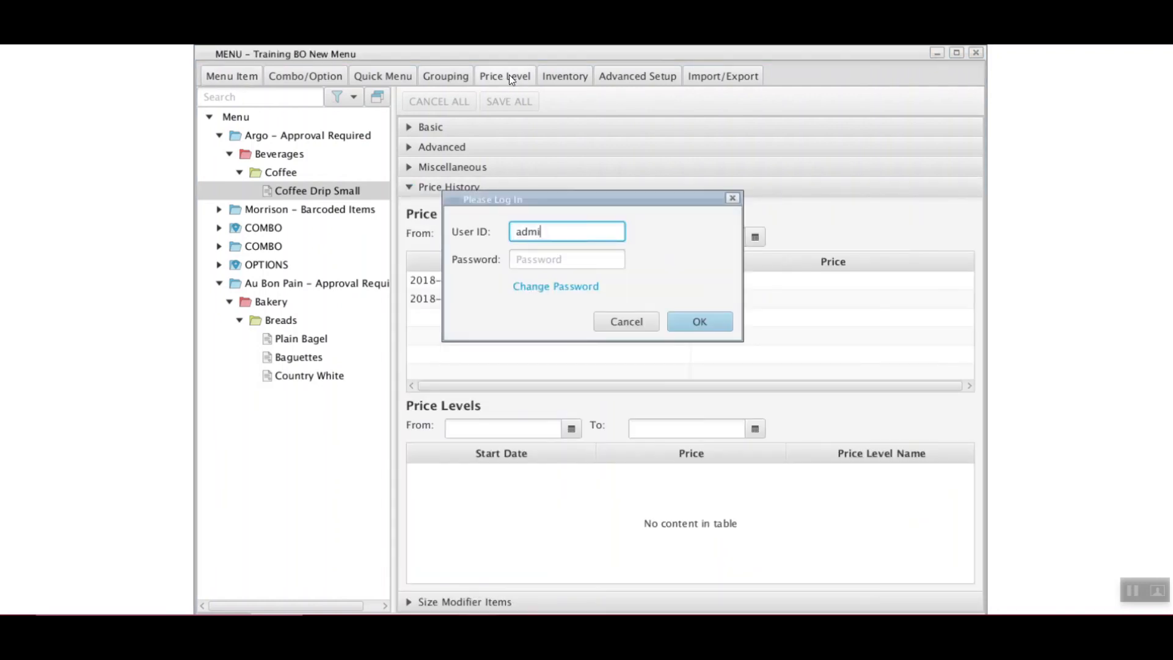
{"action": "key", "text": "Tab"}
{"action": "type", "text": "•••••••"}
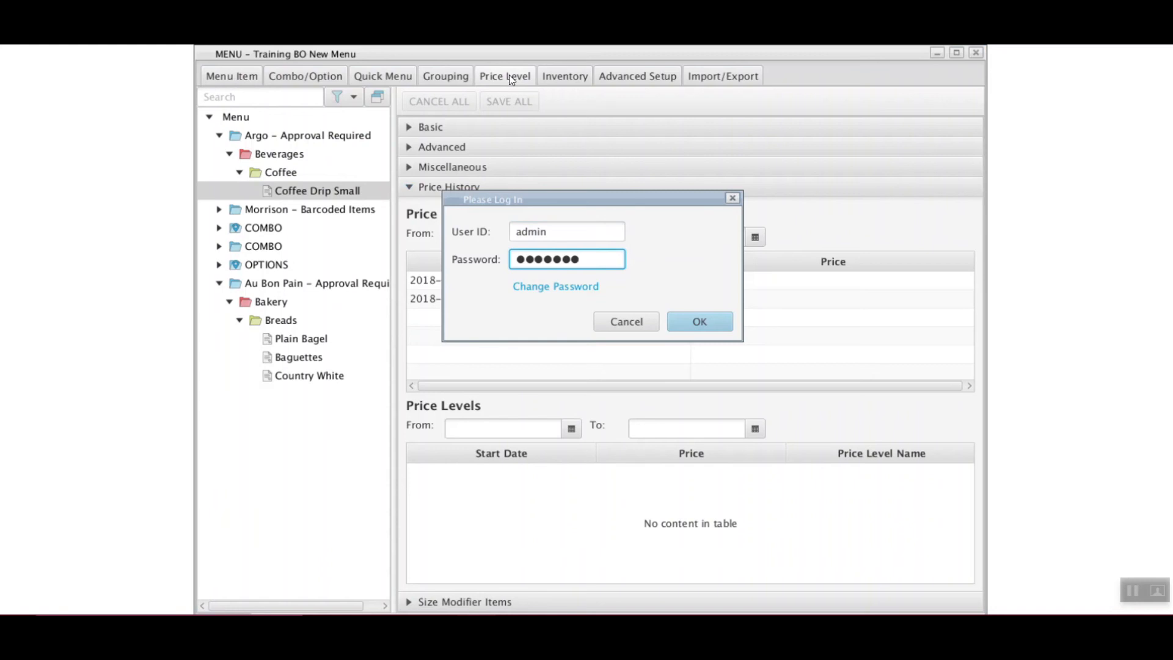
{"action": "key", "text": "Return"}
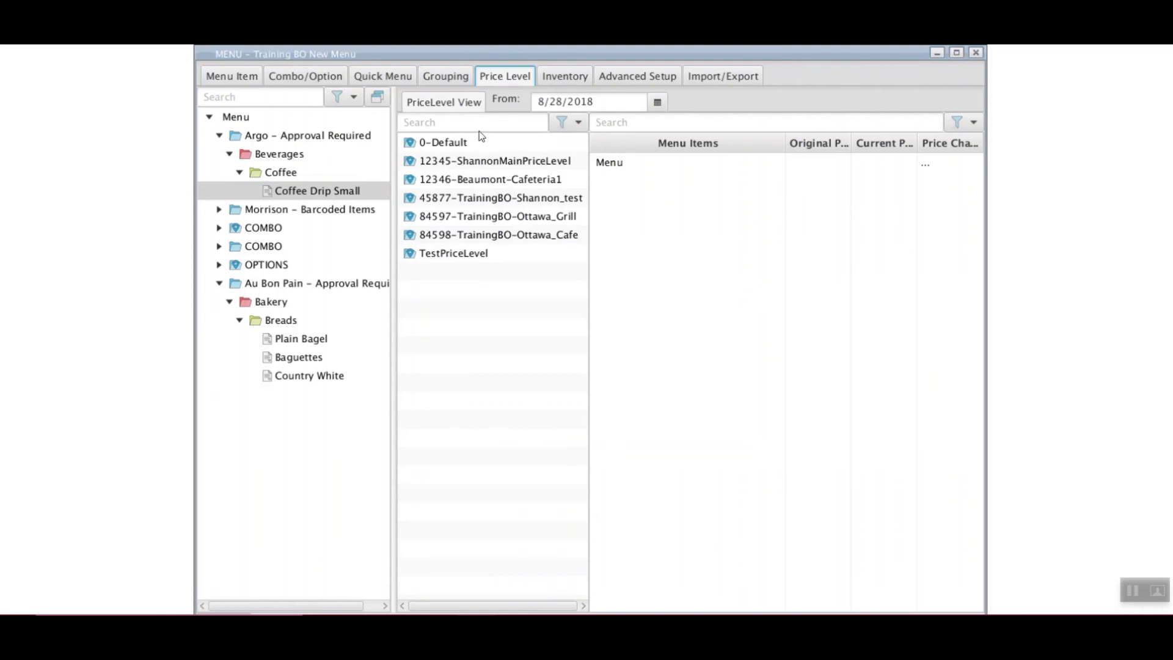
Browse the price levels, choose 84597-TrainingBO-Ottawa_Grill, and add Coffee Drip Small to its Menu Items
{"action": "left_click", "coordinate": [466, 145]}
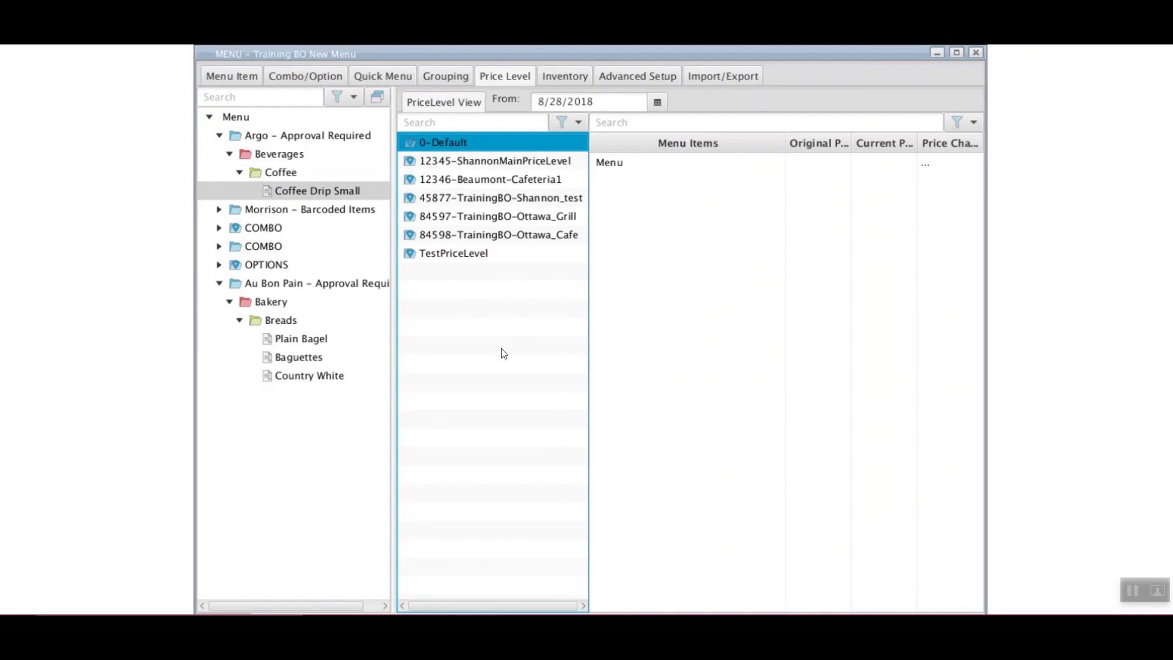
{"action": "left_click", "coordinate": [463, 182]}
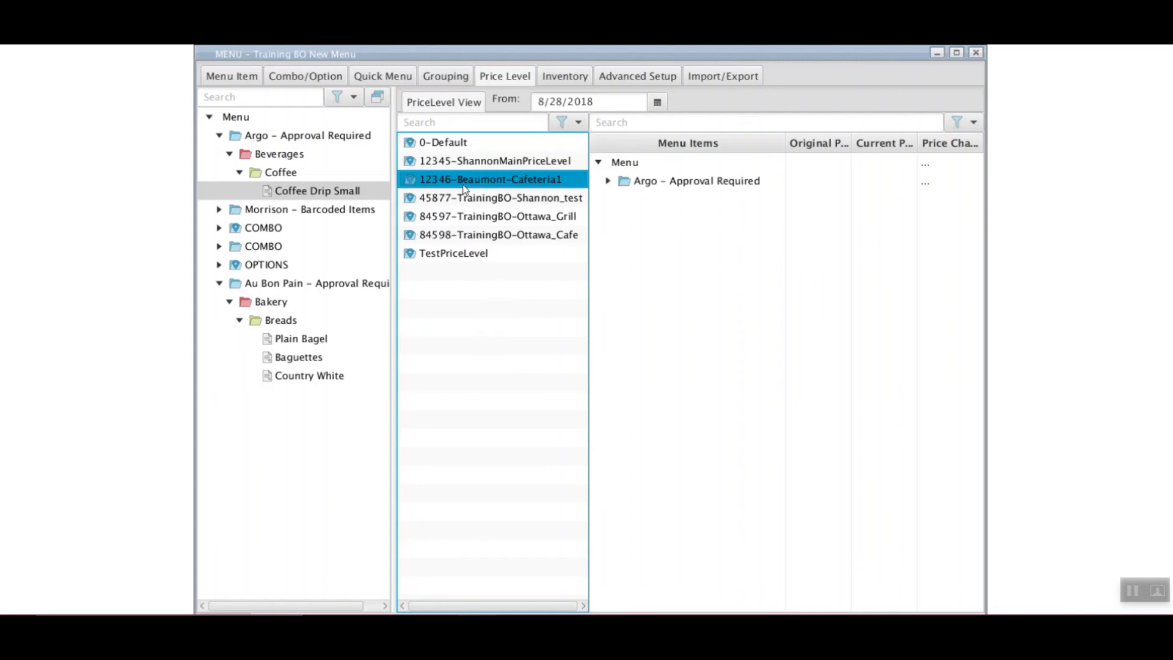
{"action": "left_click", "coordinate": [462, 198]}
{"action": "left_click", "coordinate": [462, 218]}
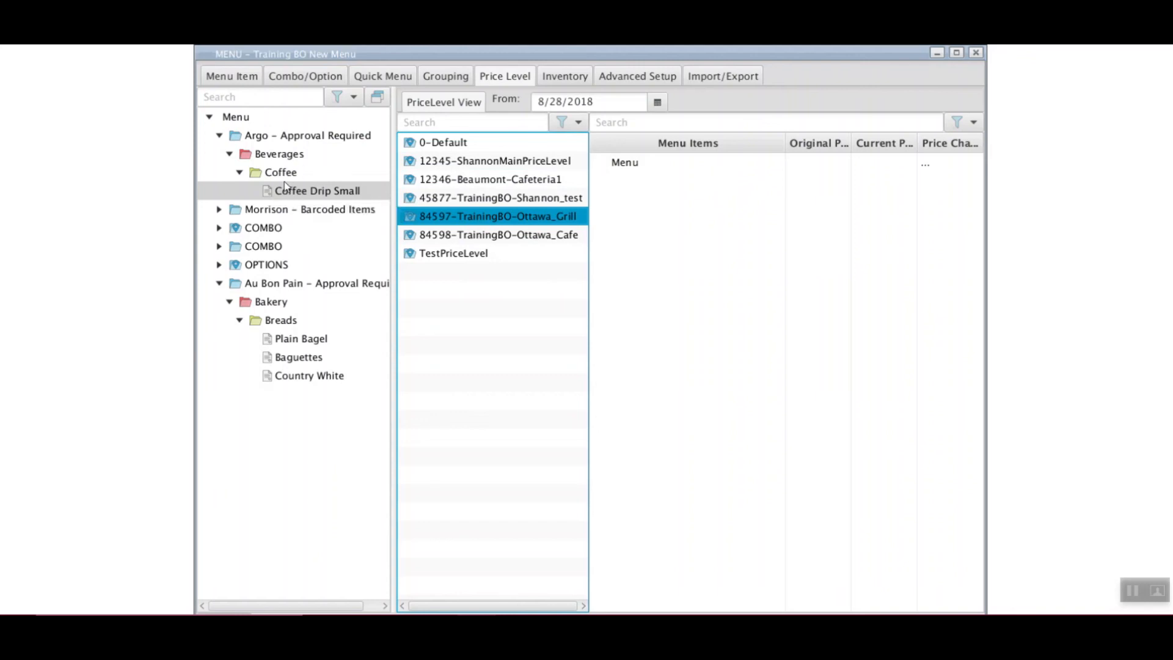
{"action": "left_click", "coordinate": [313, 192]}
{"action": "left_click_drag", "start_coordinate": [362, 195], "coordinate": [659, 196]}
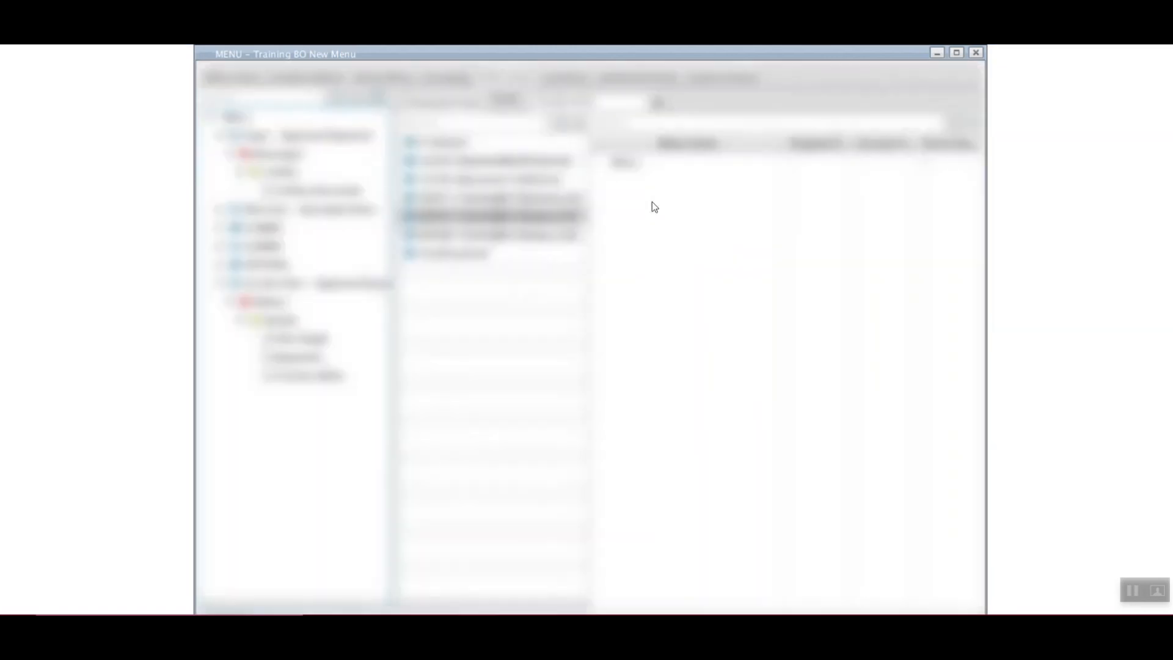
Expand Argo > Beverages to show Coffee Drip Small's prices, then add the Au Bon Pain menu
{"action": "left_click", "coordinate": [608, 181]}
{"action": "left_click", "coordinate": [618, 199]}
{"action": "left_click", "coordinate": [628, 218]}
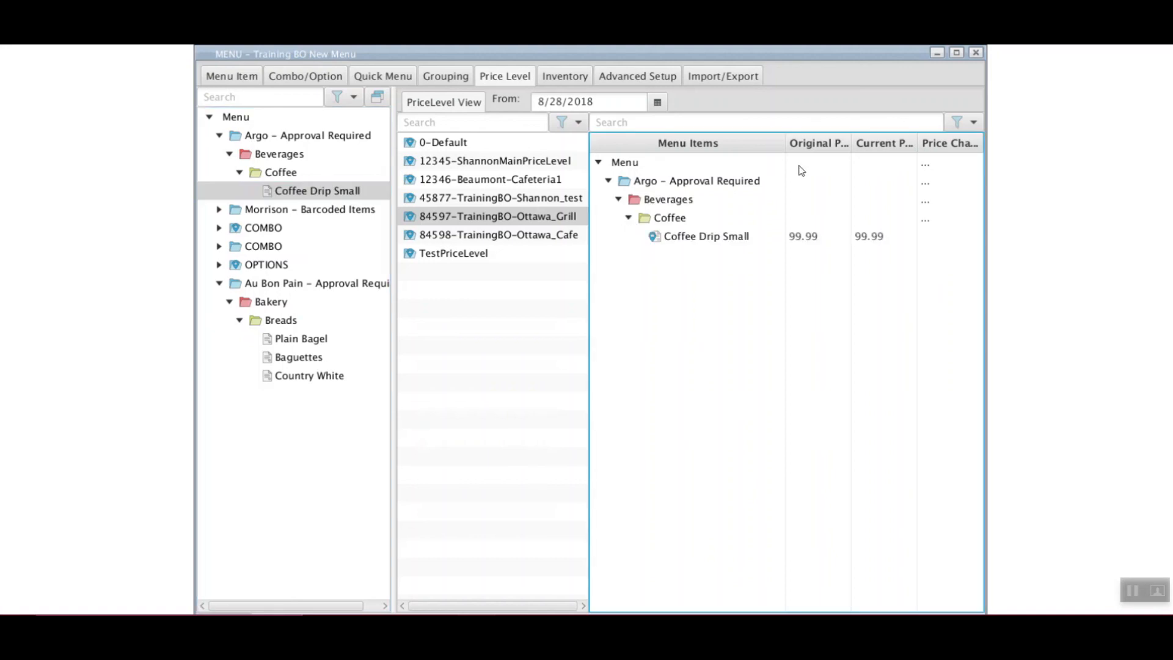
{"action": "left_click", "coordinate": [252, 284]}
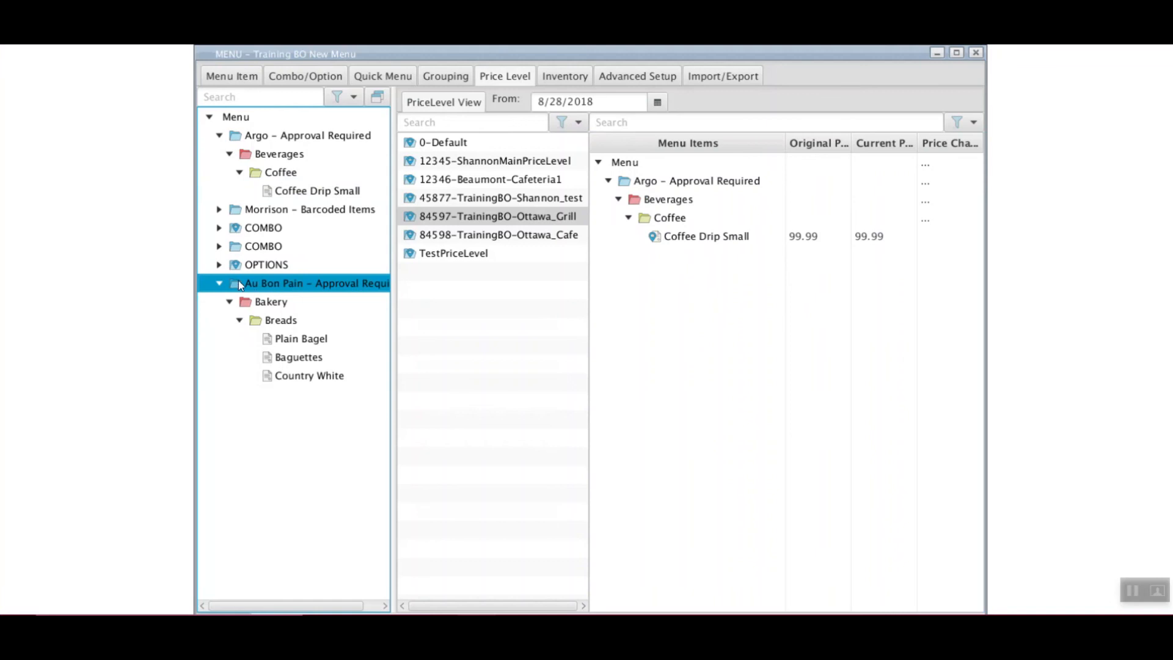
{"action": "left_click_drag", "start_coordinate": [241, 283], "coordinate": [622, 129]}
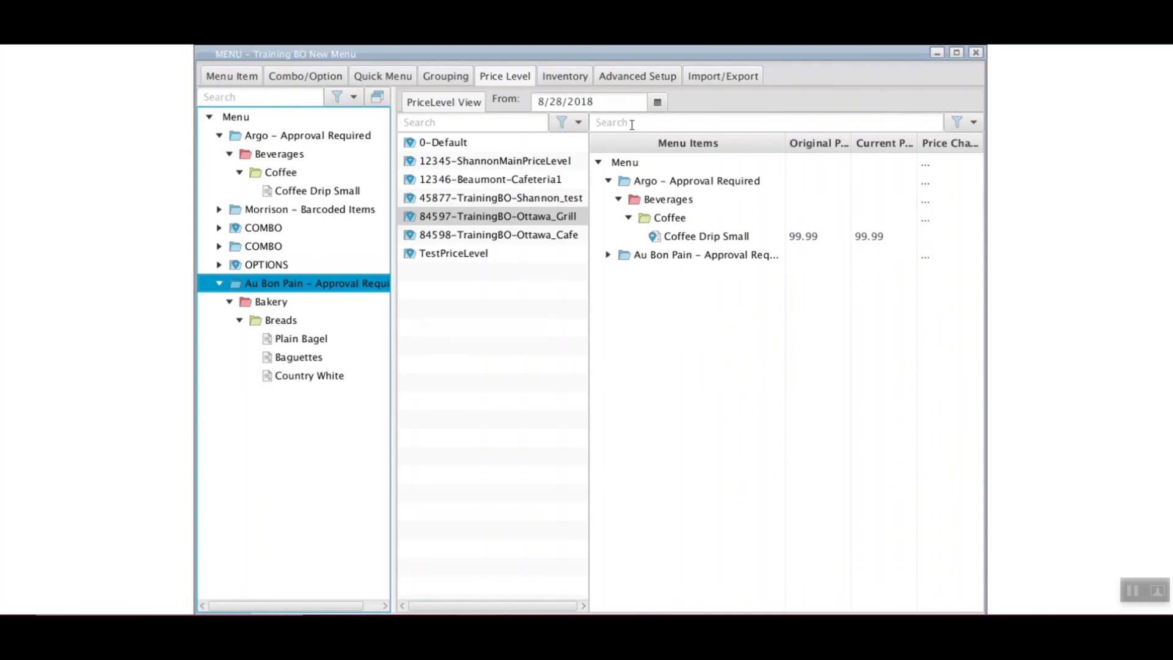
Show head office items and expand Au Bon Pain > Bakery > Breads, listing breads at 99.99
{"action": "left_click", "coordinate": [608, 255]}
{"action": "left_click", "coordinate": [619, 274]}
{"action": "left_click", "coordinate": [973, 122]}
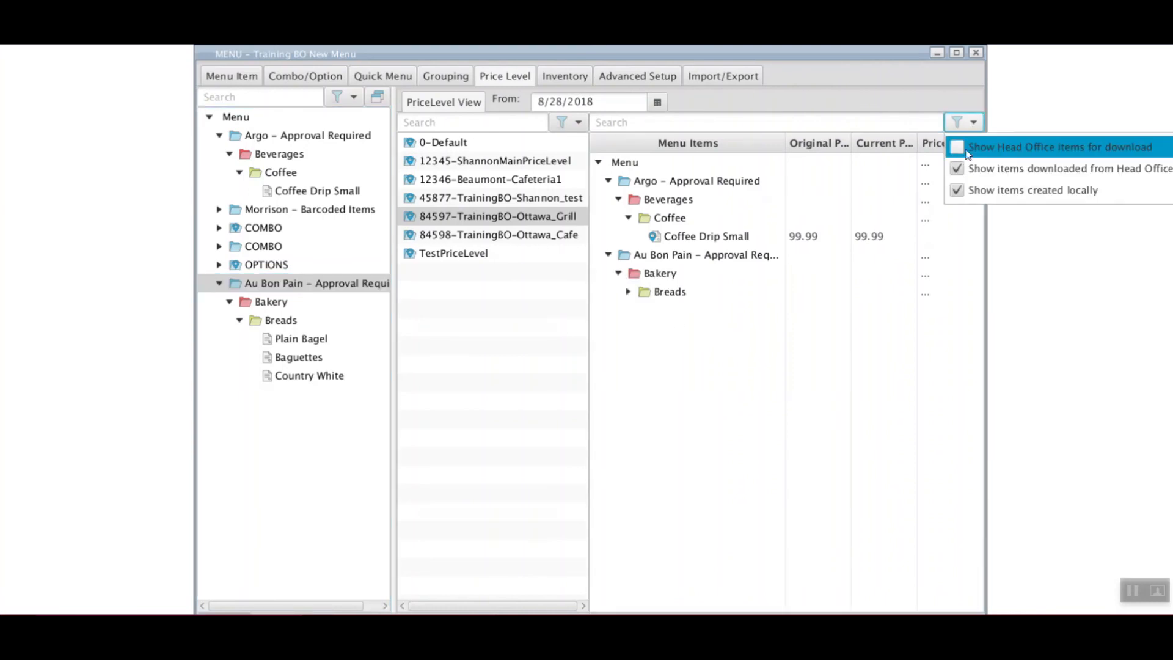
{"action": "left_click", "coordinate": [957, 148]}
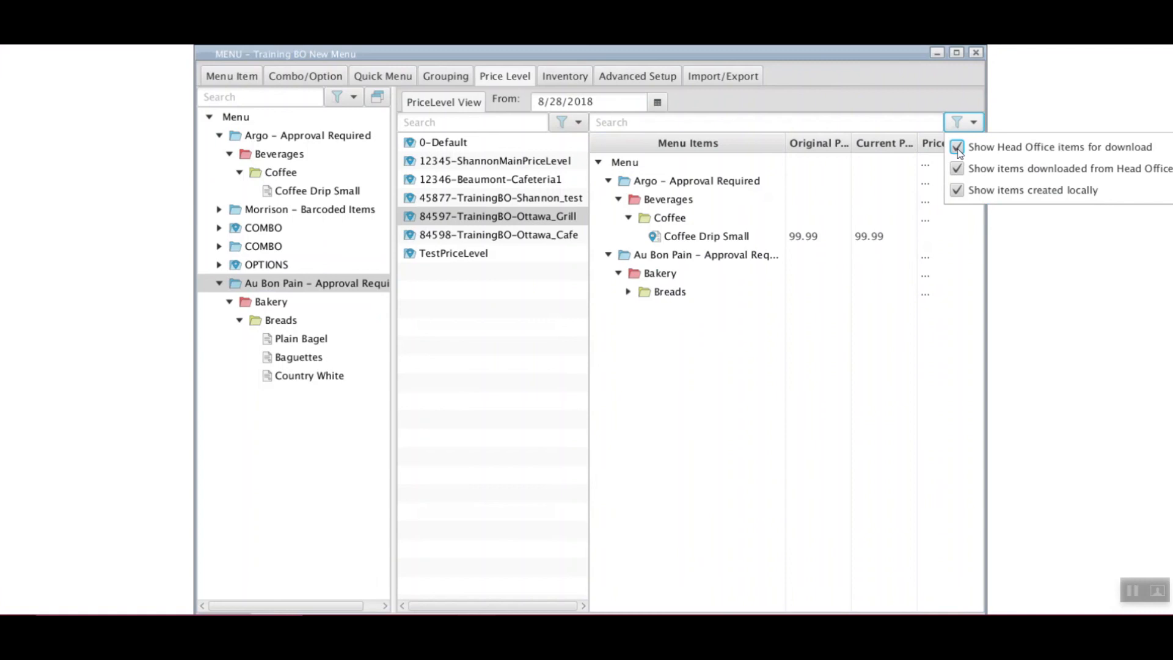
{"action": "left_click", "coordinate": [886, 122]}
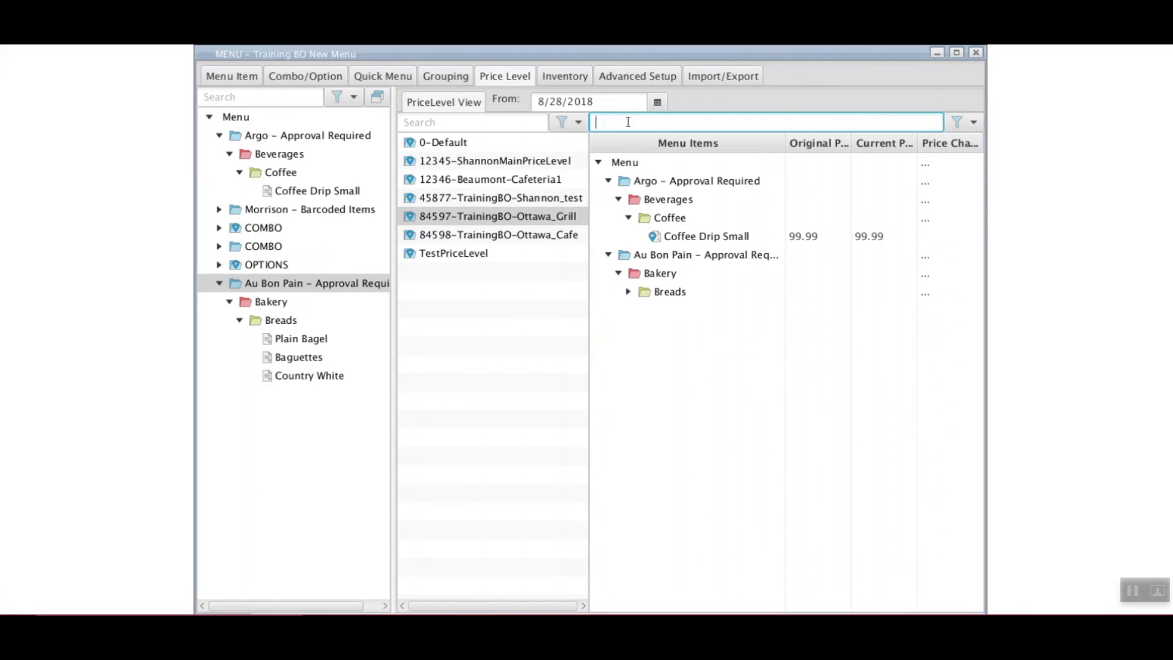
{"action": "left_click", "coordinate": [964, 124]}
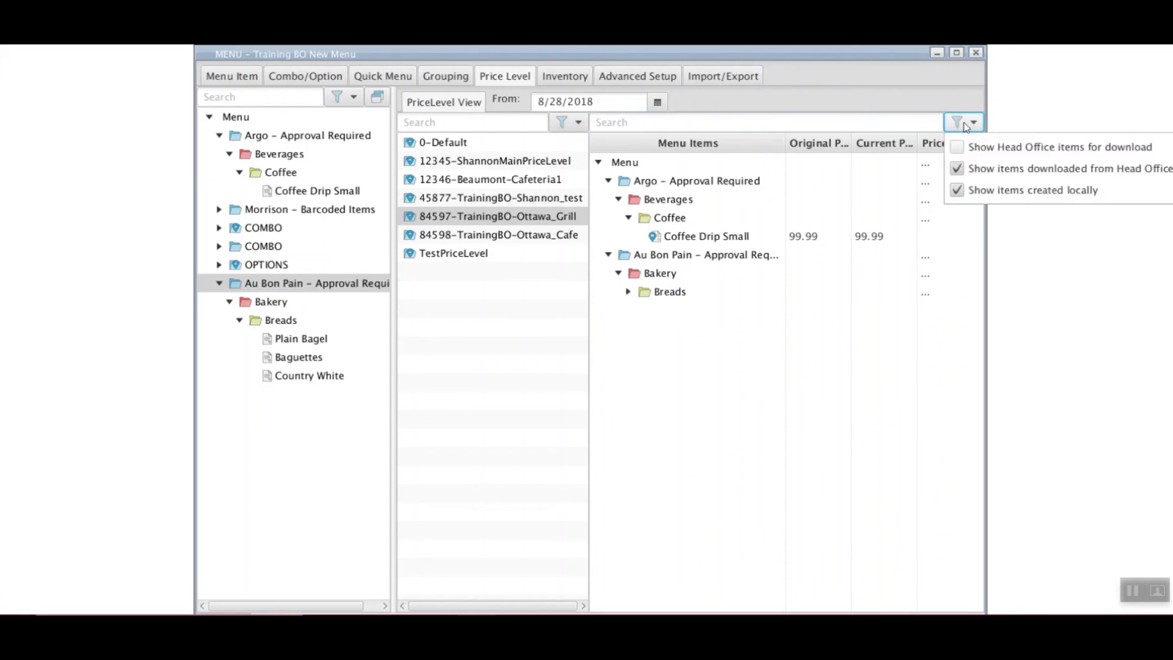
{"action": "left_click", "coordinate": [804, 122]}
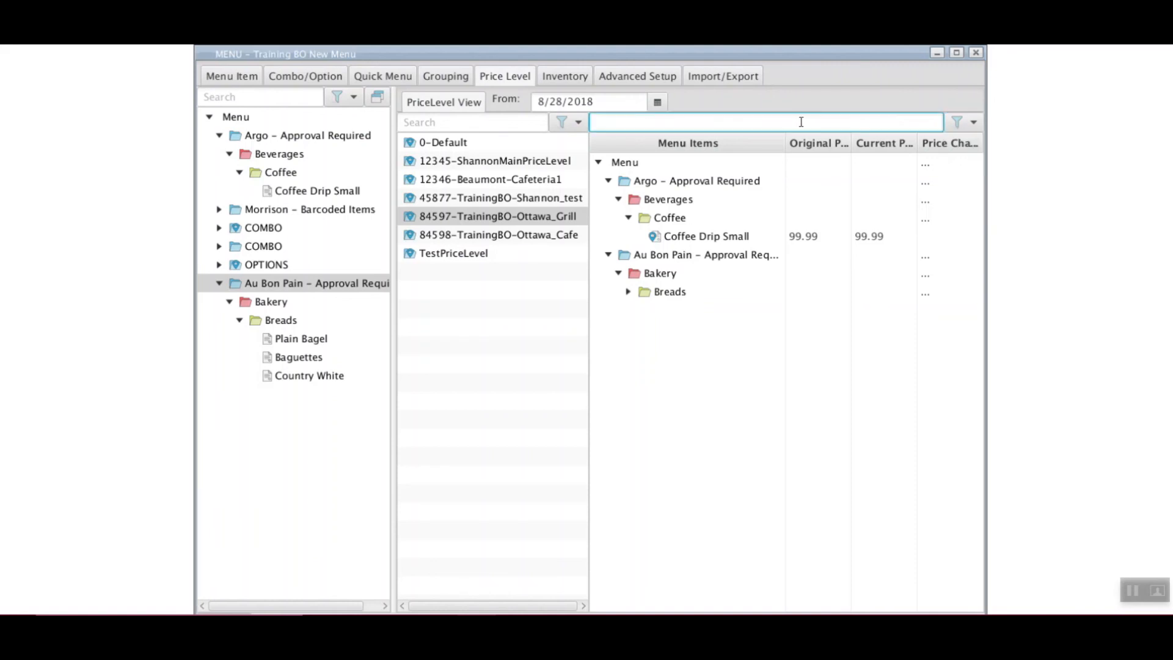
{"action": "left_click", "coordinate": [628, 292]}
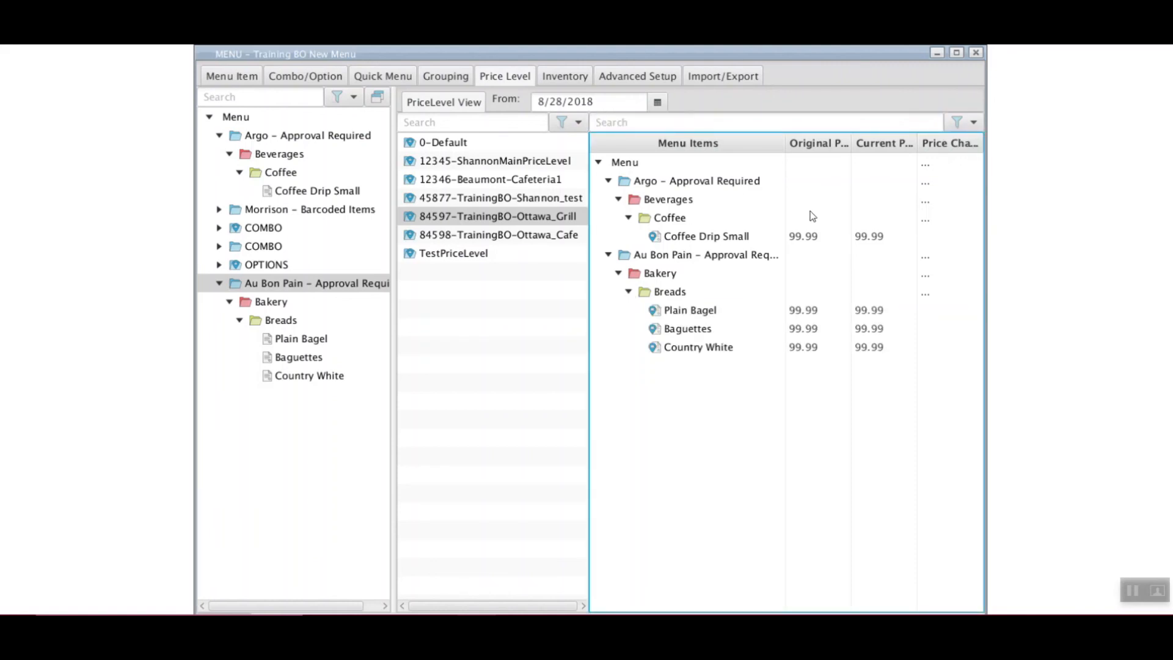
Enter =2.50 as Coffee Drip Small's price change so its current price becomes 2.5
{"action": "left_click", "coordinate": [930, 238]}
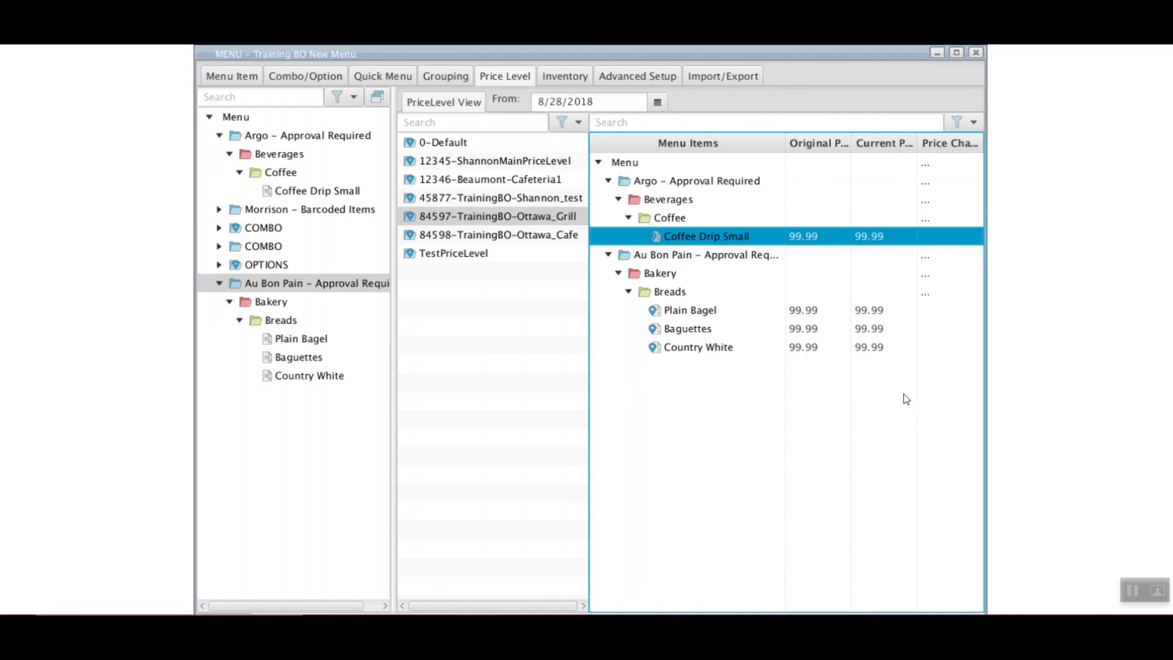
{"action": "double_click", "coordinate": [929, 237]}
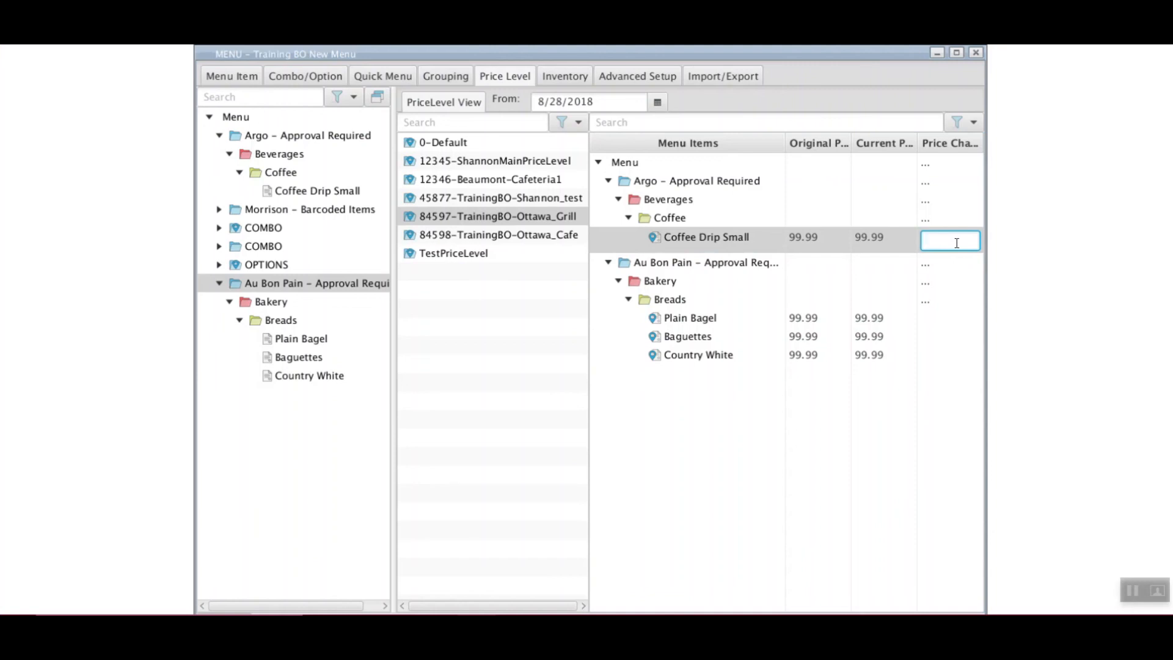
{"action": "type", "text": "=2.50"}
{"action": "key", "text": "Return"}
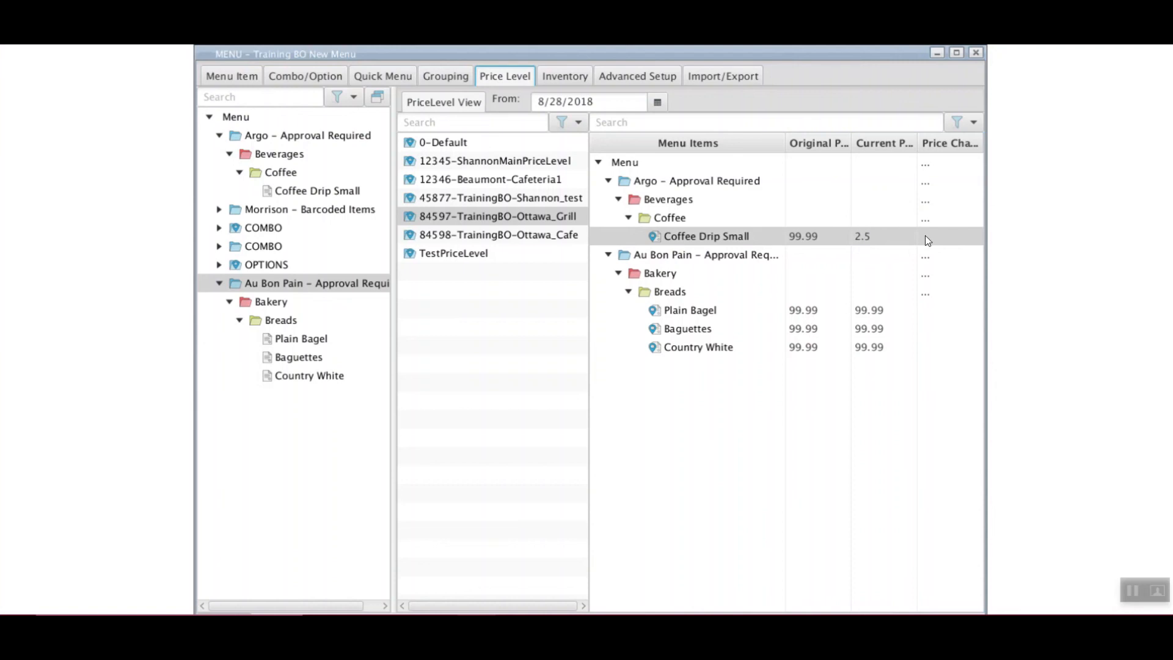
{"action": "left_click", "coordinate": [928, 295]}
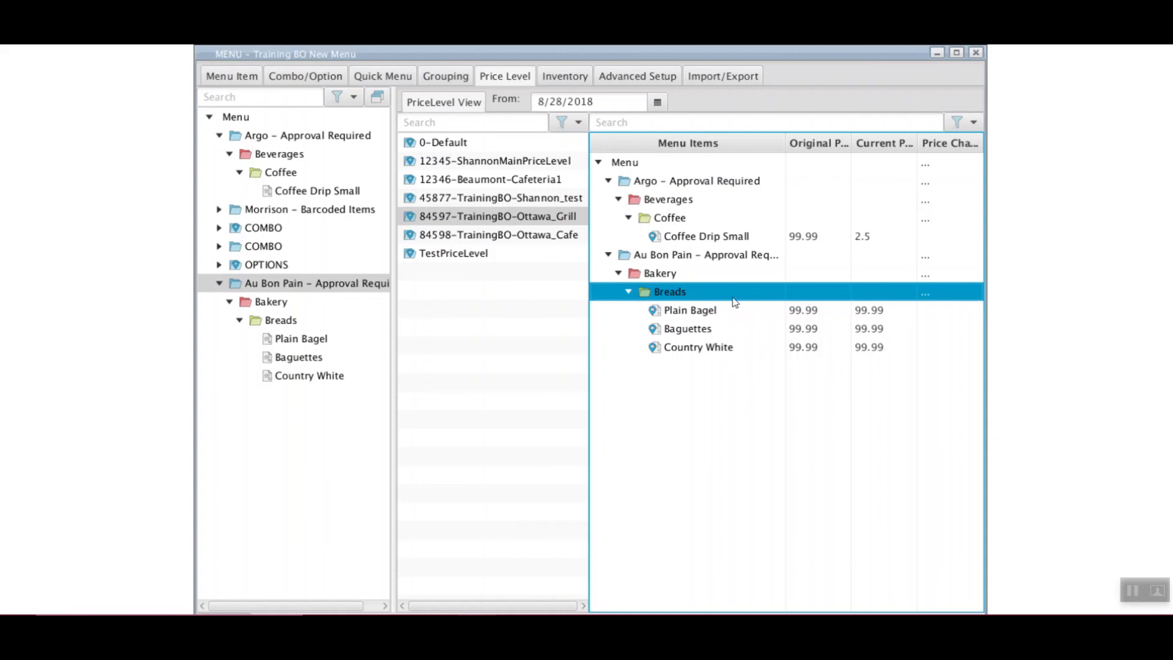
Price the Breads group at =3.00, then adjust it by +0.50
{"action": "double_click", "coordinate": [948, 296]}
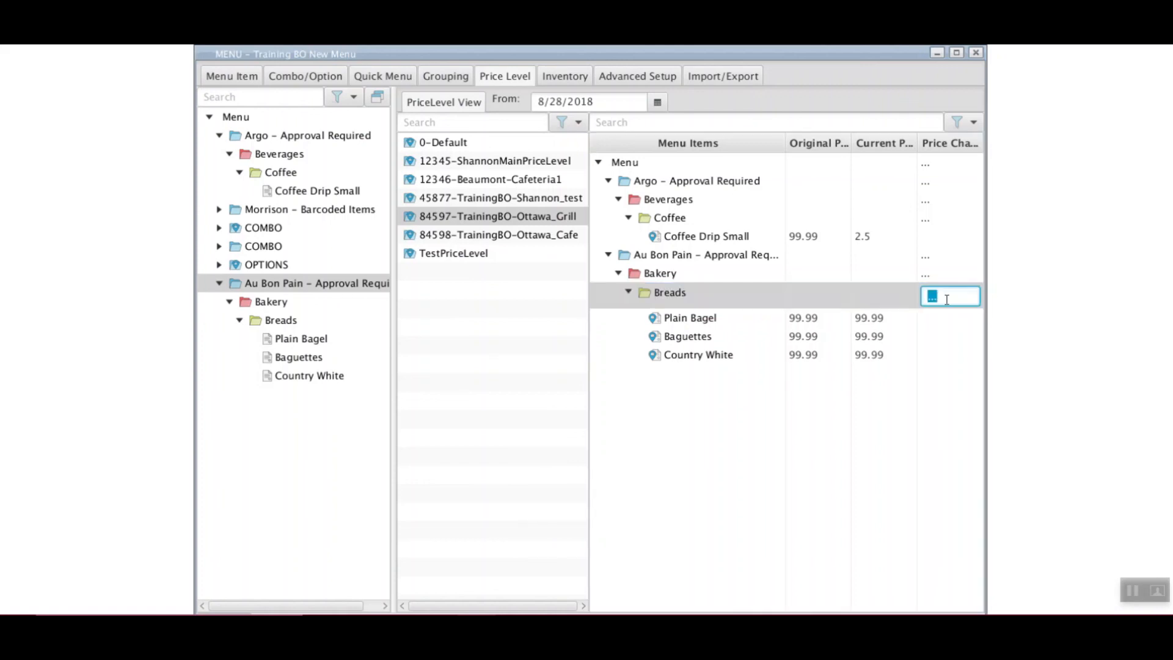
{"action": "left_click_drag", "start_coordinate": [947, 298], "coordinate": [896, 313]}
{"action": "type", "text": "=3.00"}
{"action": "key", "text": "Return"}
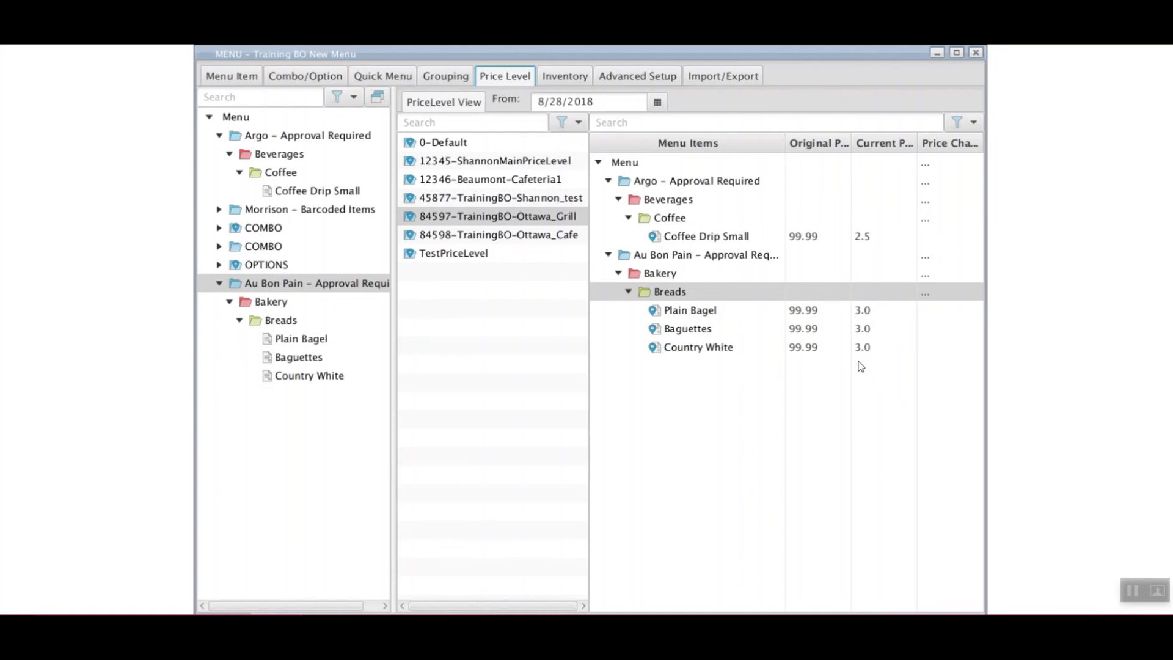
{"action": "left_click", "coordinate": [937, 293]}
{"action": "type", "text": "+0.50"}
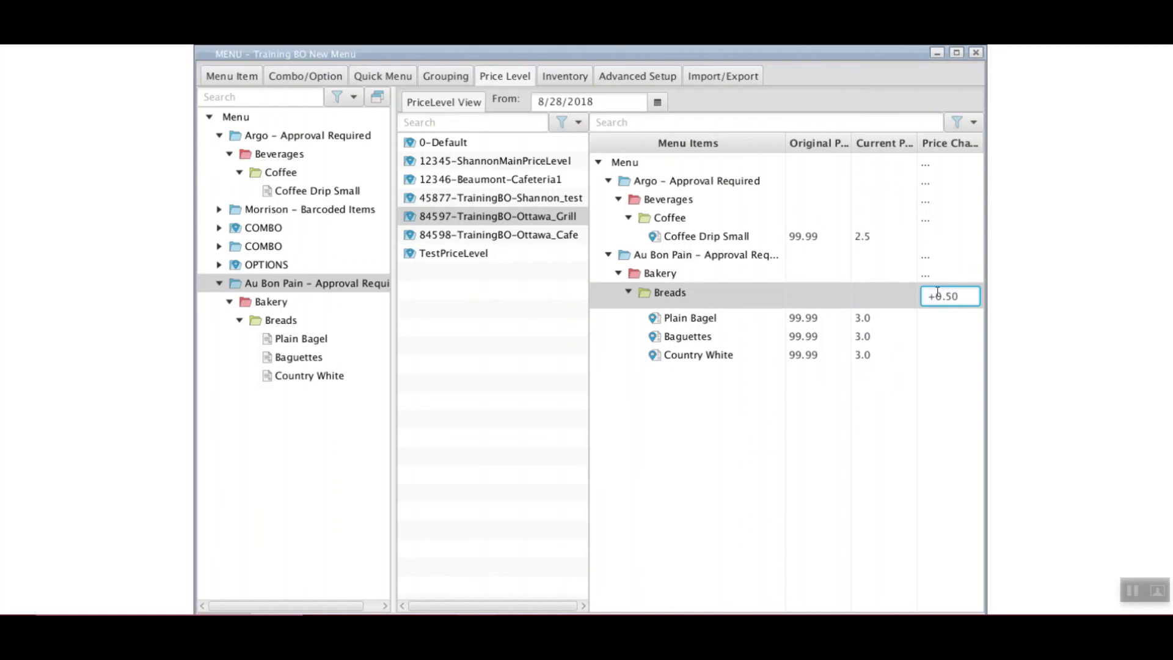
{"action": "key", "text": "Return"}
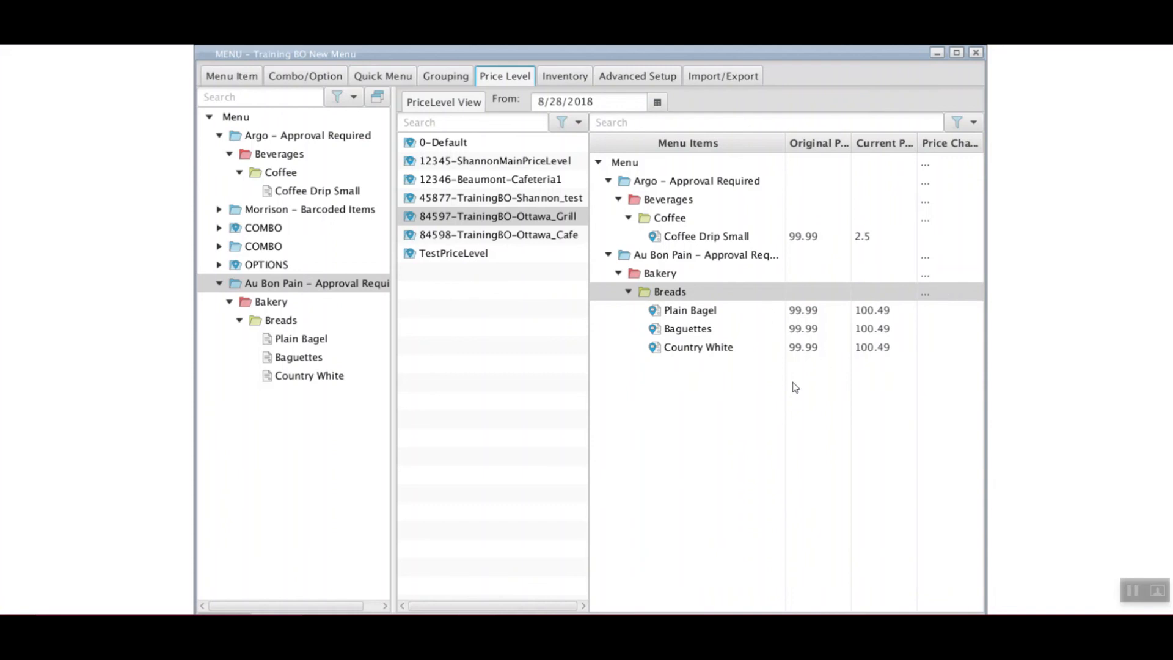
Re-enter the Breads price change as =3.50 so Plain Bagel, Baguettes and Country White cost 3.5
{"action": "double_click", "coordinate": [951, 296]}
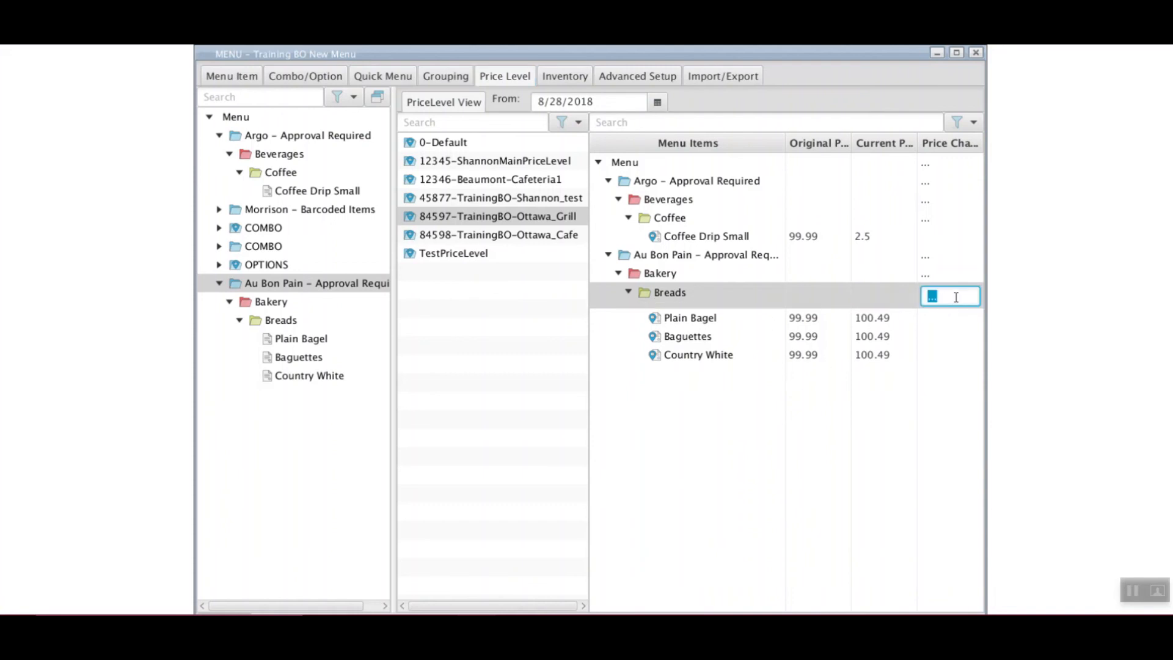
{"action": "type", "text": "="}
{"action": "type", "text": "3.50"}
{"action": "key", "text": "Return"}
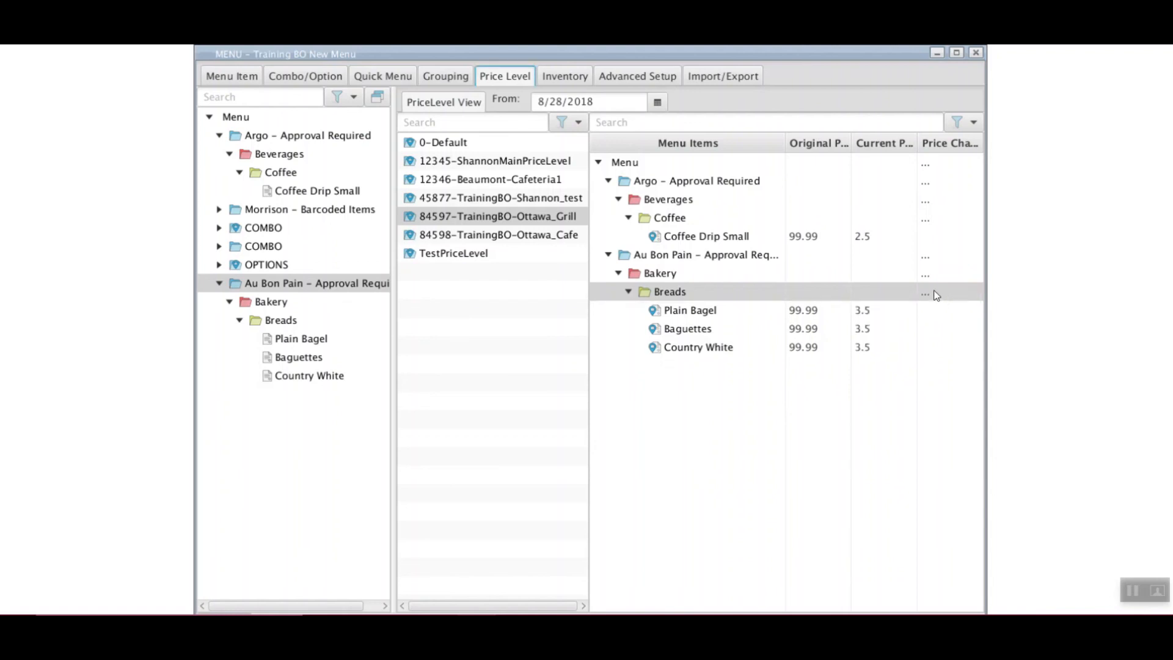
{"action": "left_click", "coordinate": [928, 223]}
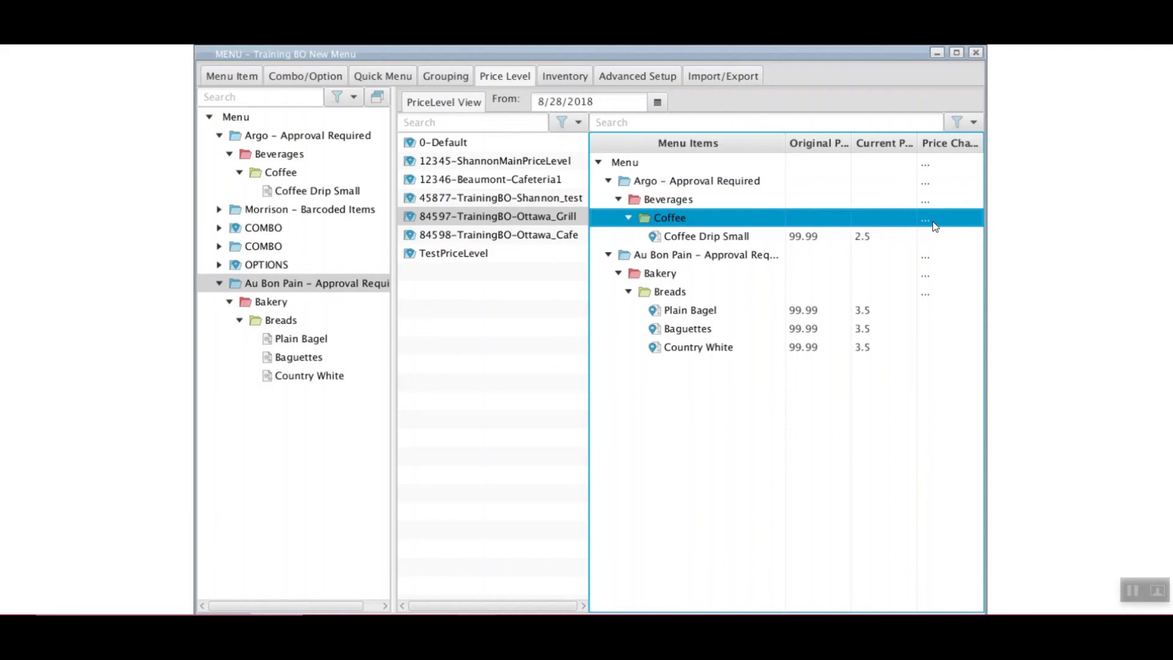
Price the Coffee group at =0.75, correct it to =0.89, then switch to Quick Menu
{"action": "double_click", "coordinate": [939, 219]}
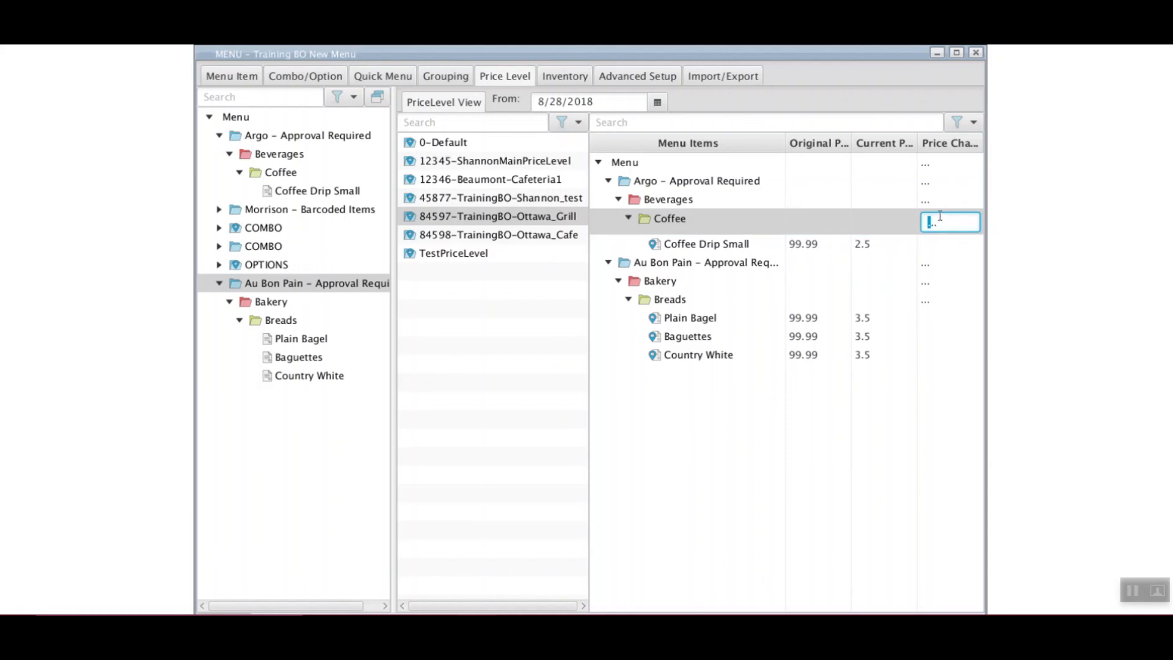
{"action": "left_click_drag", "start_coordinate": [939, 223], "coordinate": [908, 225]}
{"action": "type", "text": "=0.75"}
{"action": "key", "text": "Return"}
{"action": "double_click", "coordinate": [944, 220]}
{"action": "type", "text": "=.75"}
{"action": "key", "text": "BackSpace"}
{"action": "key", "text": "BackSpace"}
{"action": "key", "text": "BackSpace"}
{"action": "key", "text": "BackSpace"}
{"action": "type", "text": "=0.89"}
{"action": "key", "text": "Return"}
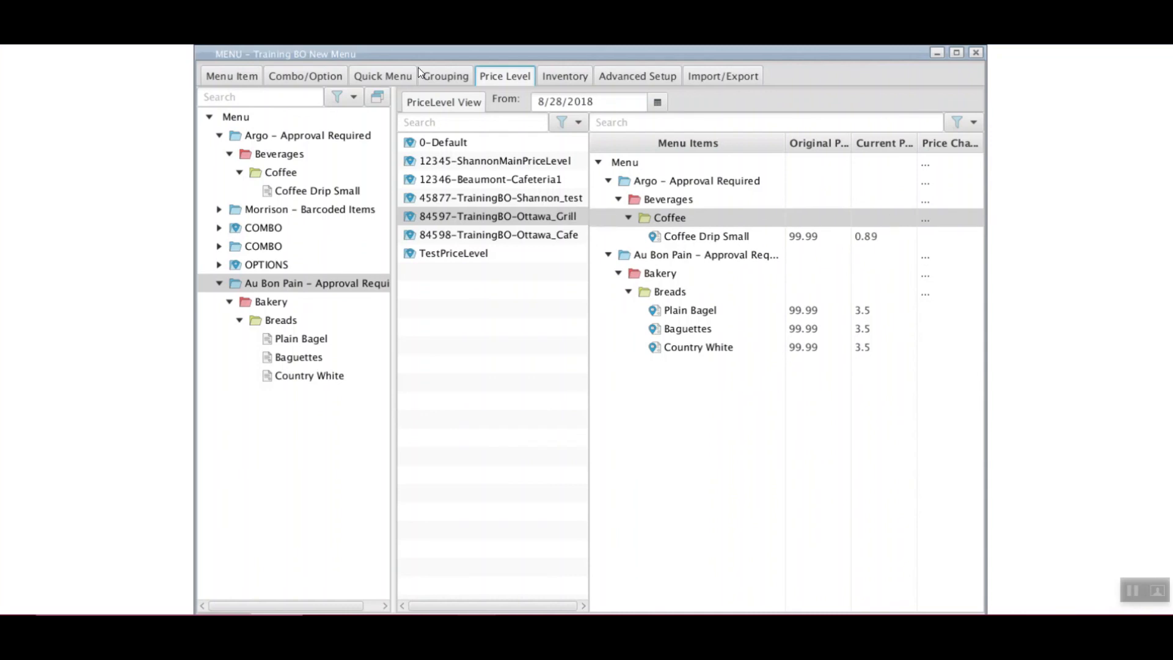
{"action": "left_click", "coordinate": [390, 81]}
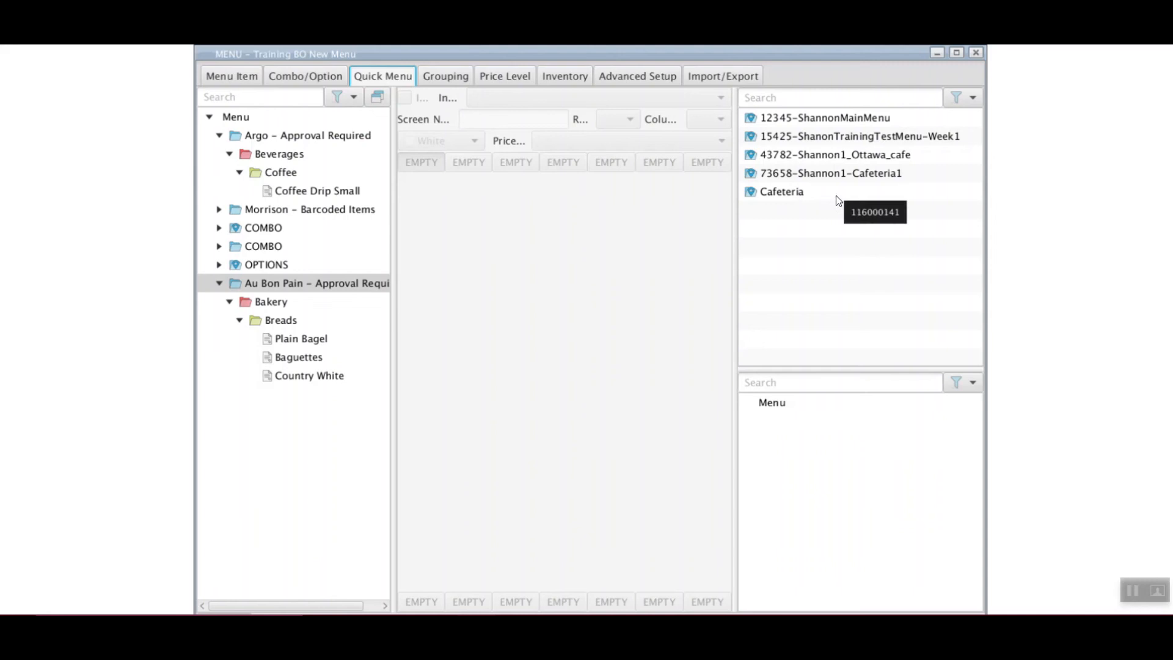
{"action": "left_click", "coordinate": [971, 101]}
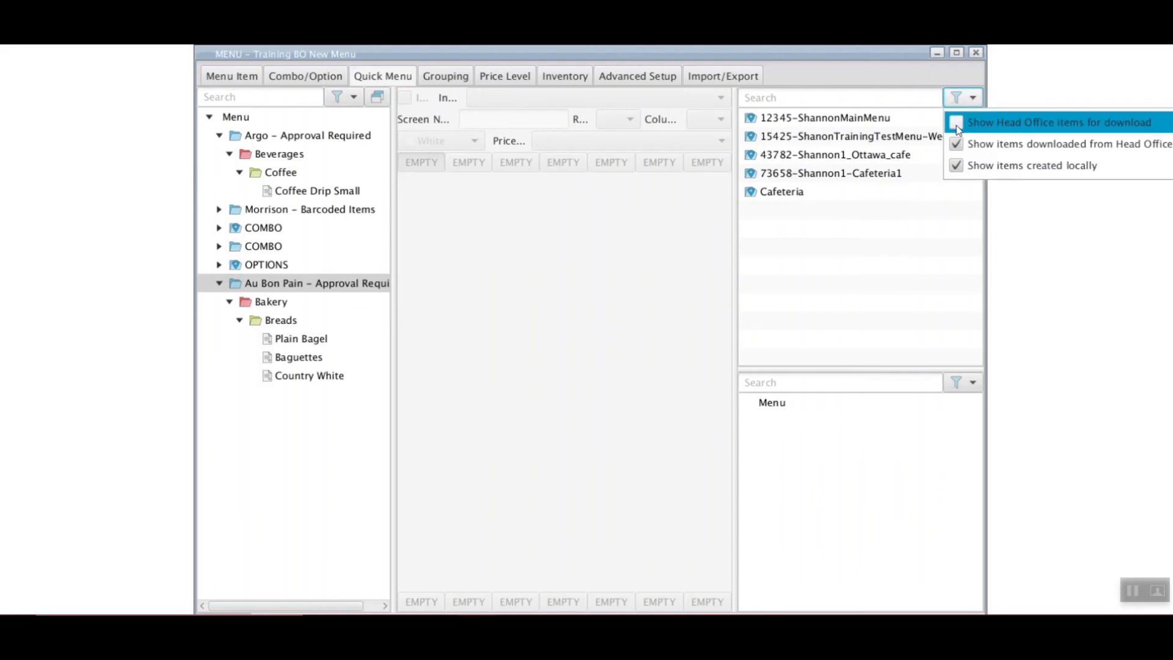
{"action": "left_click", "coordinate": [956, 124]}
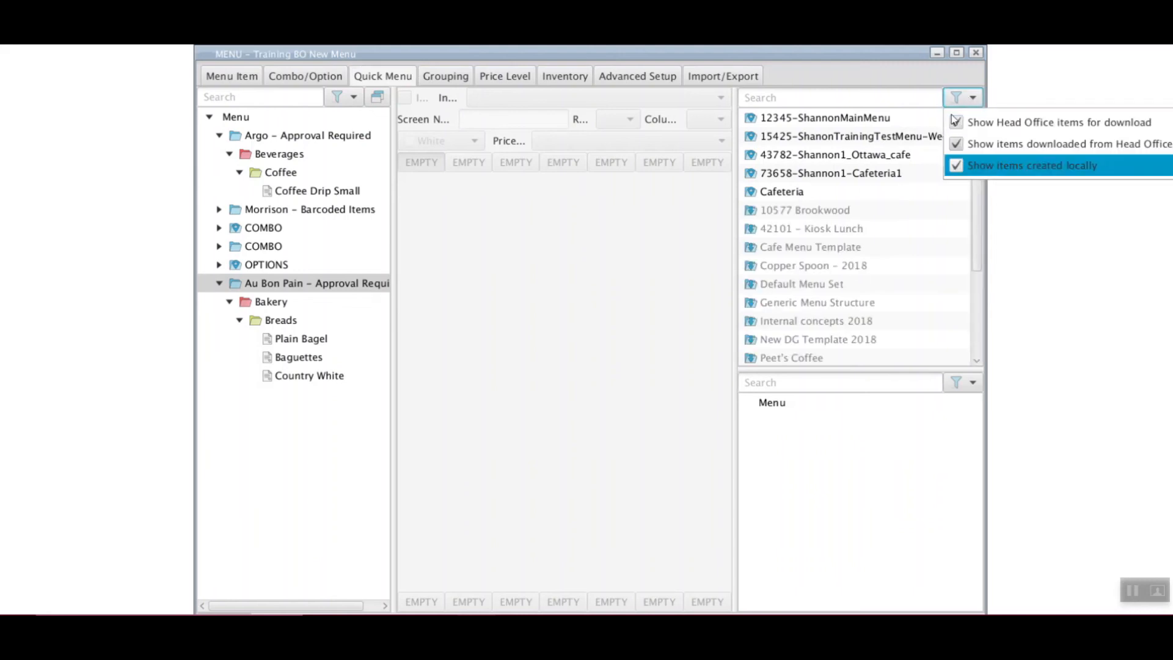
{"action": "left_click", "coordinate": [971, 101]}
{"action": "left_click", "coordinate": [970, 101]}
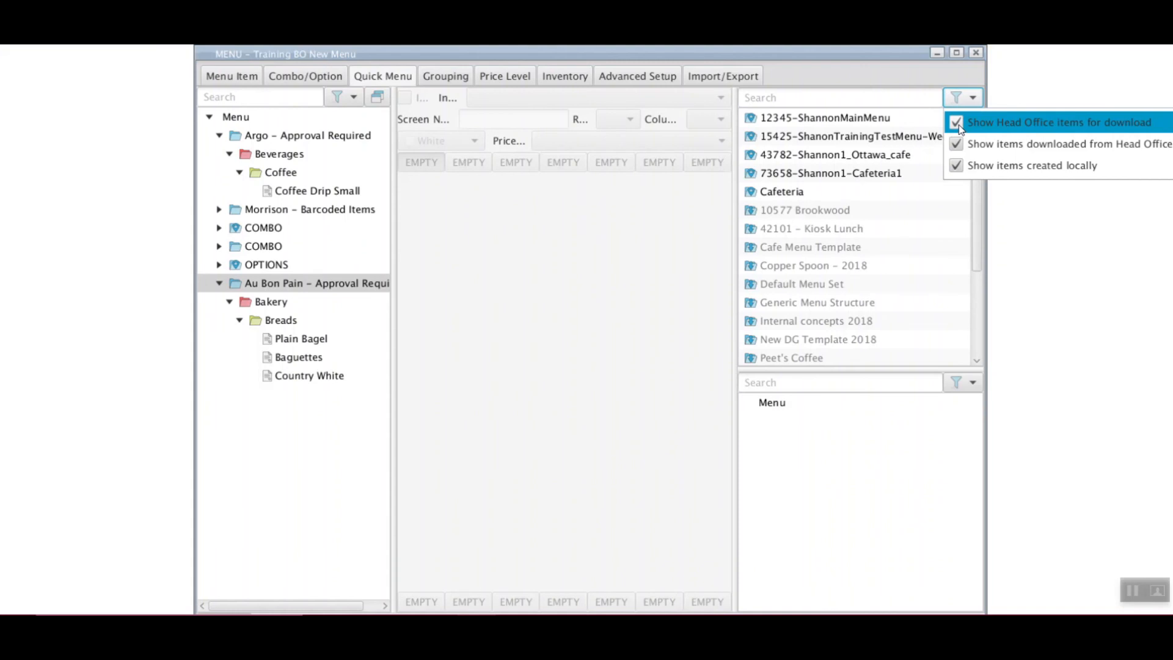
{"action": "left_click", "coordinate": [877, 103]}
{"action": "scroll", "coordinate": [823, 243], "scroll_direction": "down", "scroll_amount": 3}
{"action": "right_click", "coordinate": [837, 249]}
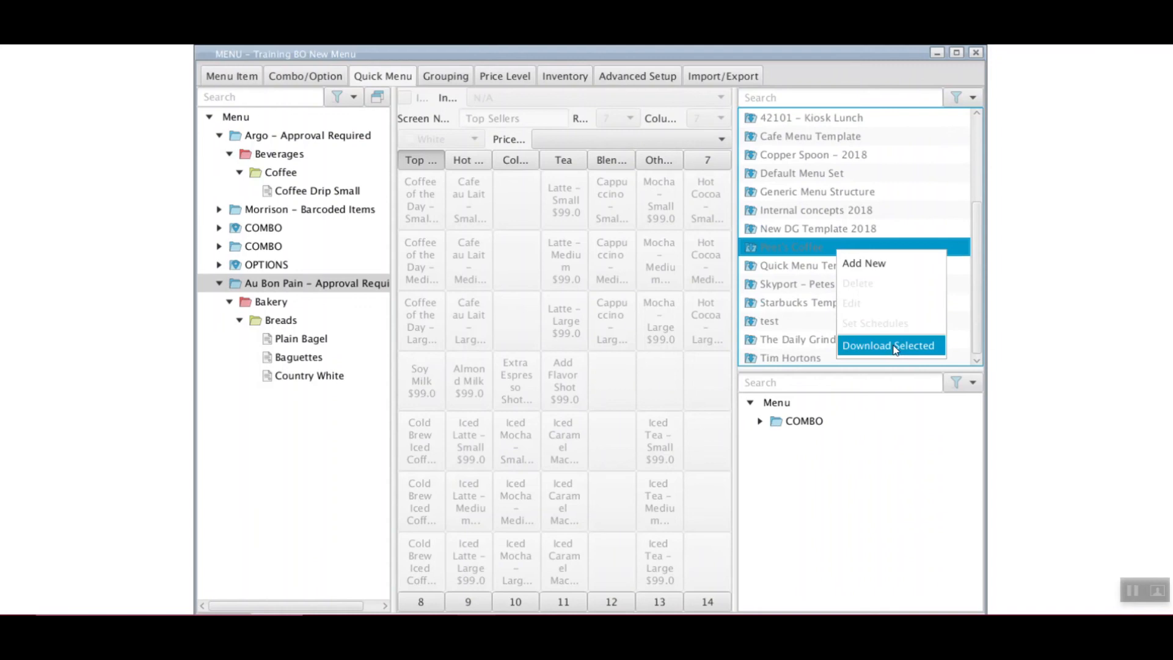
{"action": "left_click", "coordinate": [958, 248]}
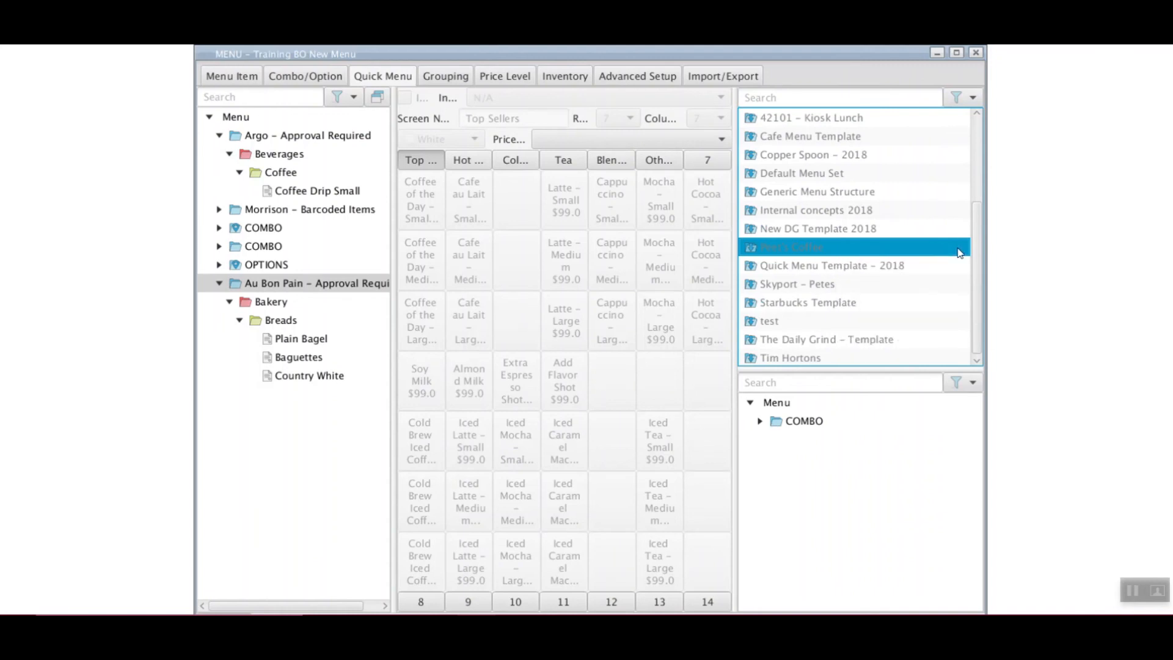
{"action": "left_click", "coordinate": [969, 100]}
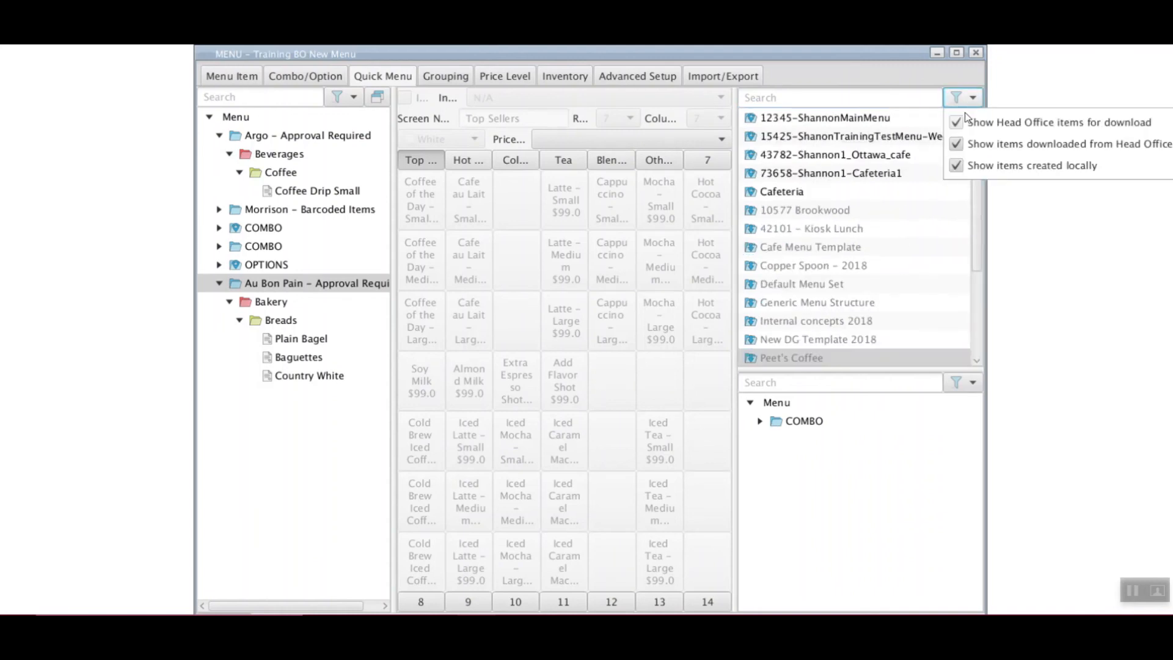
{"action": "left_click", "coordinate": [977, 122]}
{"action": "left_click", "coordinate": [837, 101]}
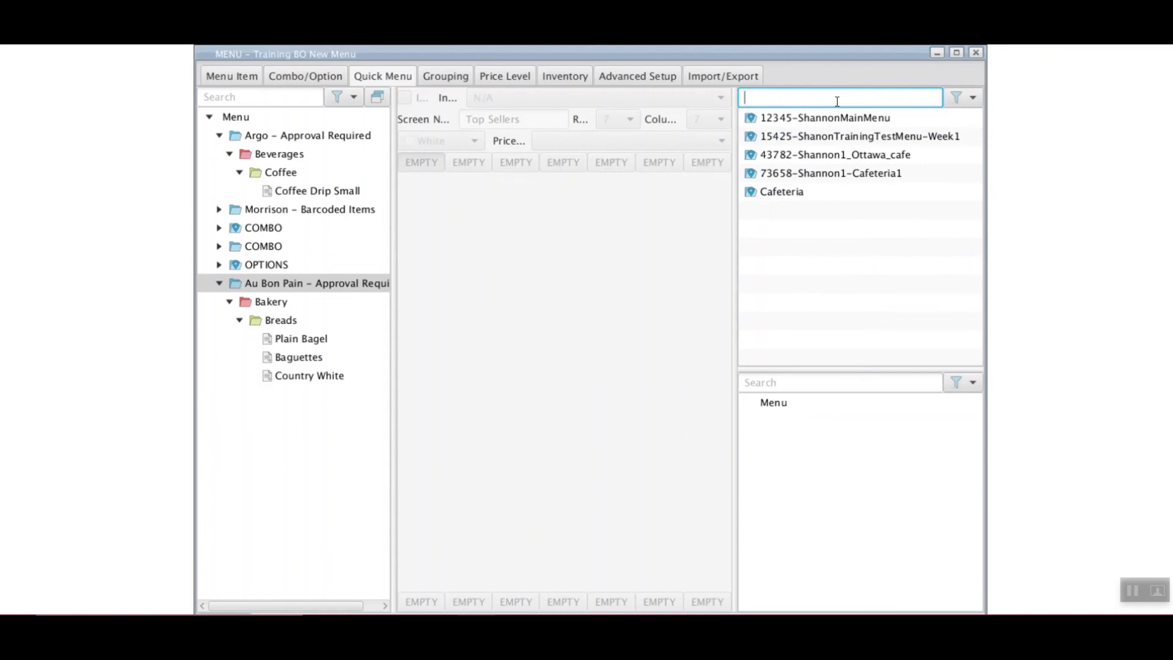
Open the 43782-Shannon1_Ottawa_cafe quick menu and widen the window on both sides
{"action": "left_click", "coordinate": [856, 155]}
{"action": "left_click_drag", "start_coordinate": [986, 185], "coordinate": [1099, 196]}
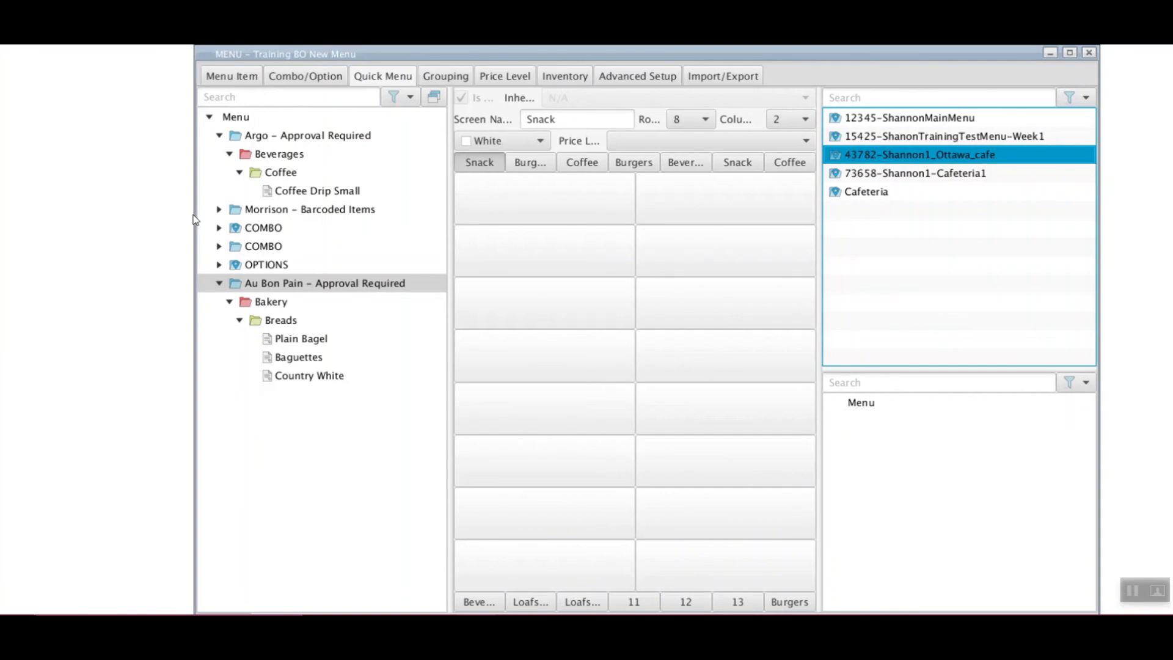
{"action": "left_click_drag", "start_coordinate": [194, 214], "coordinate": [68, 216]}
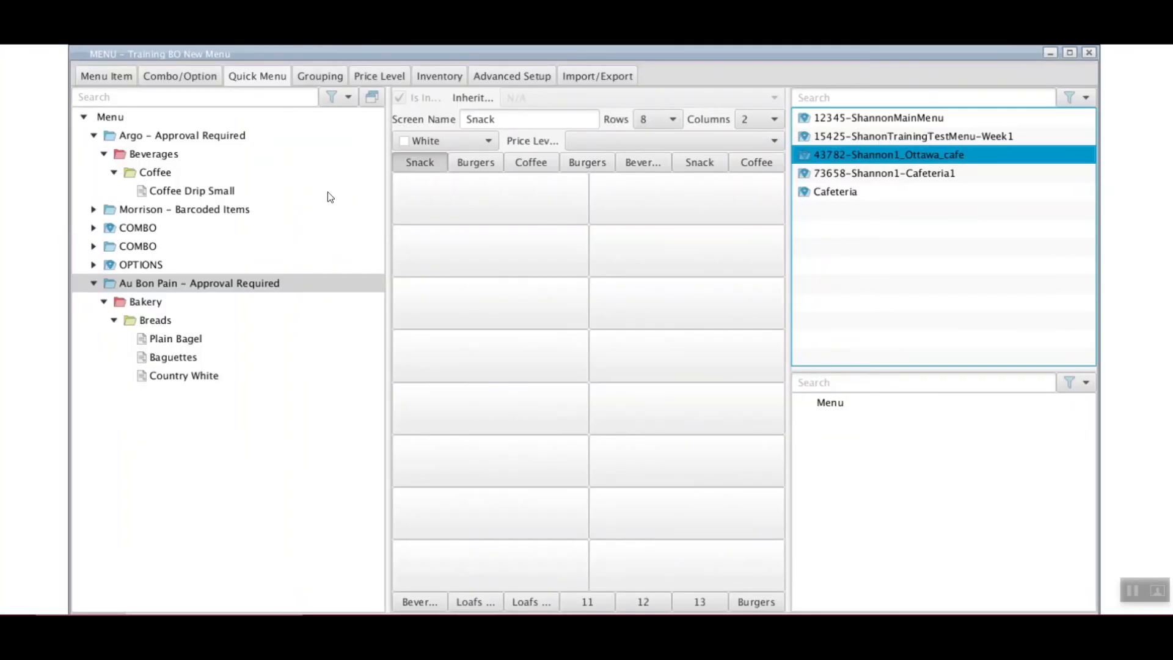
Browse the Burgers, Beverages, Snack, Loafs and numbered screens, ending on the empty 2×2 Coffee screen
{"action": "left_click", "coordinate": [470, 162]}
{"action": "left_click", "coordinate": [531, 163]}
{"action": "left_click", "coordinate": [588, 163]}
{"action": "left_click", "coordinate": [642, 163]}
{"action": "left_click", "coordinate": [699, 162]}
{"action": "left_click", "coordinate": [768, 169]}
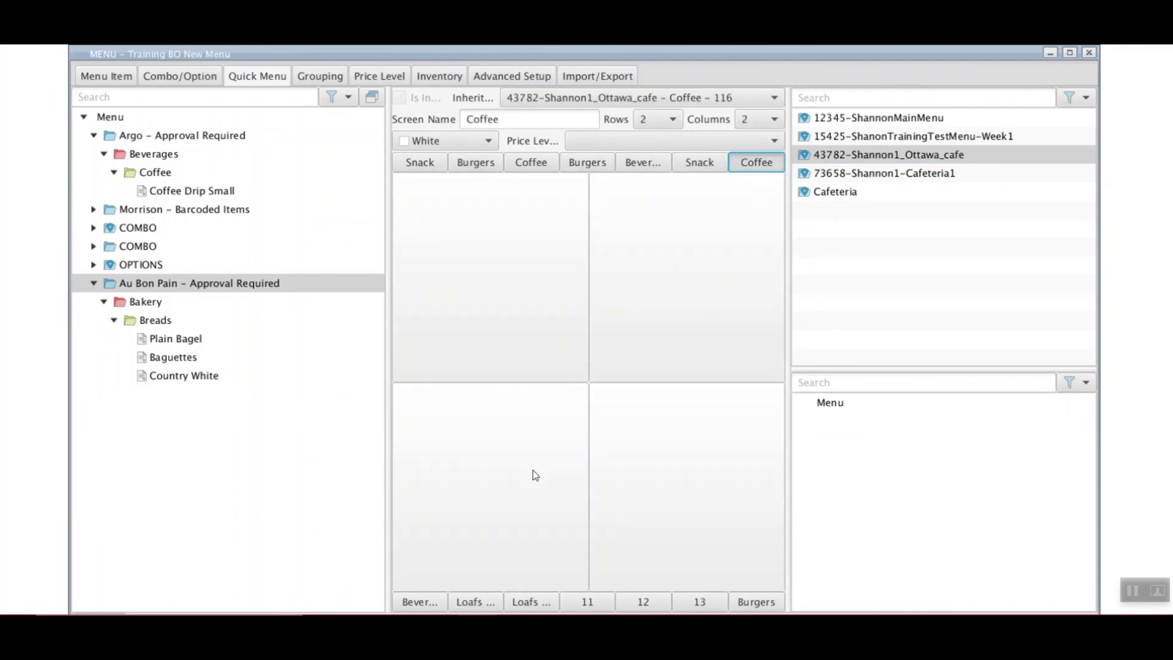
{"action": "left_click", "coordinate": [421, 602]}
{"action": "left_click", "coordinate": [485, 602]}
{"action": "left_click", "coordinate": [531, 601]}
{"action": "left_click", "coordinate": [585, 600]}
{"action": "left_click", "coordinate": [643, 602]}
{"action": "left_click", "coordinate": [720, 603]}
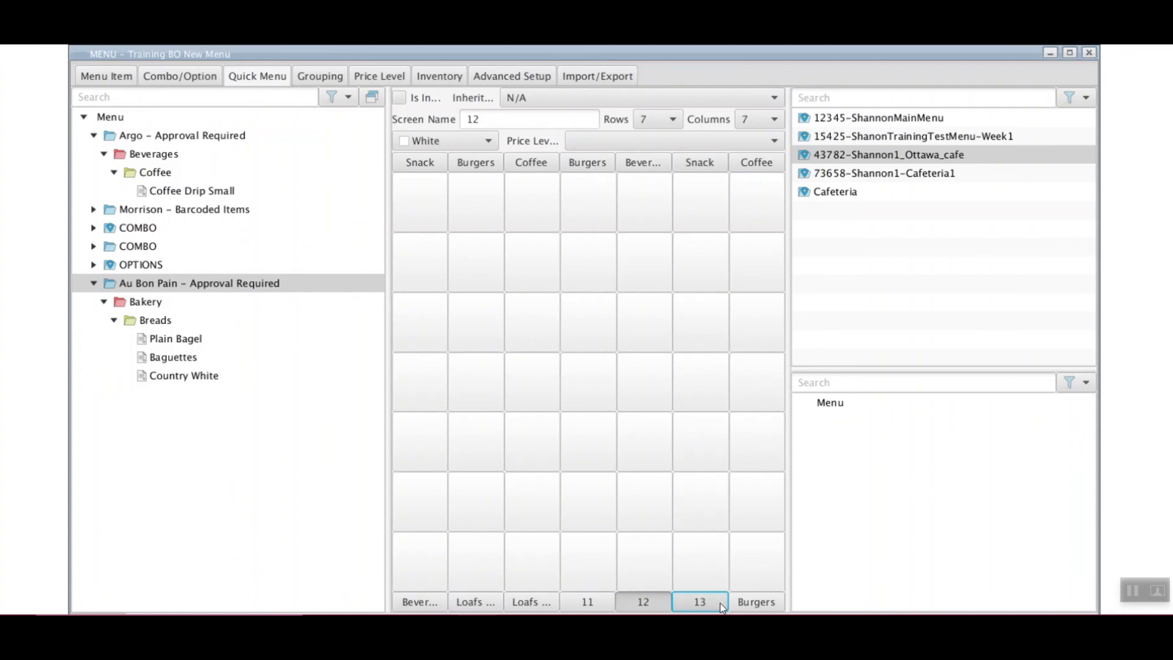
{"action": "left_click", "coordinate": [749, 603]}
{"action": "left_click", "coordinate": [427, 162]}
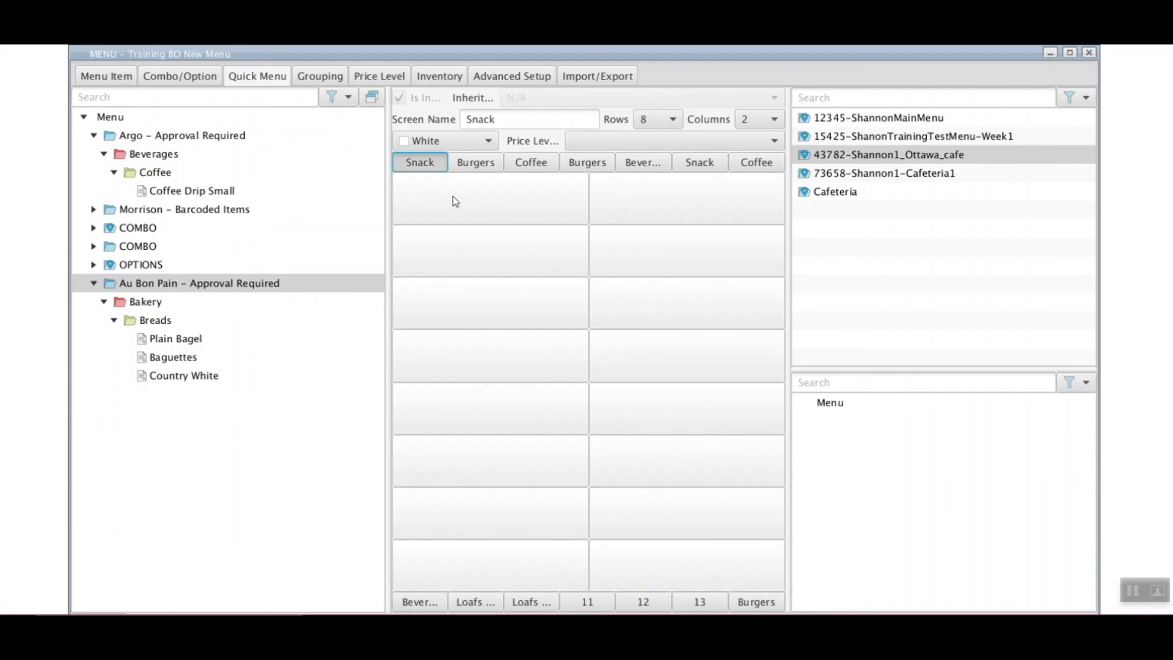
{"action": "left_click_drag", "start_coordinate": [388, 213], "coordinate": [302, 218]}
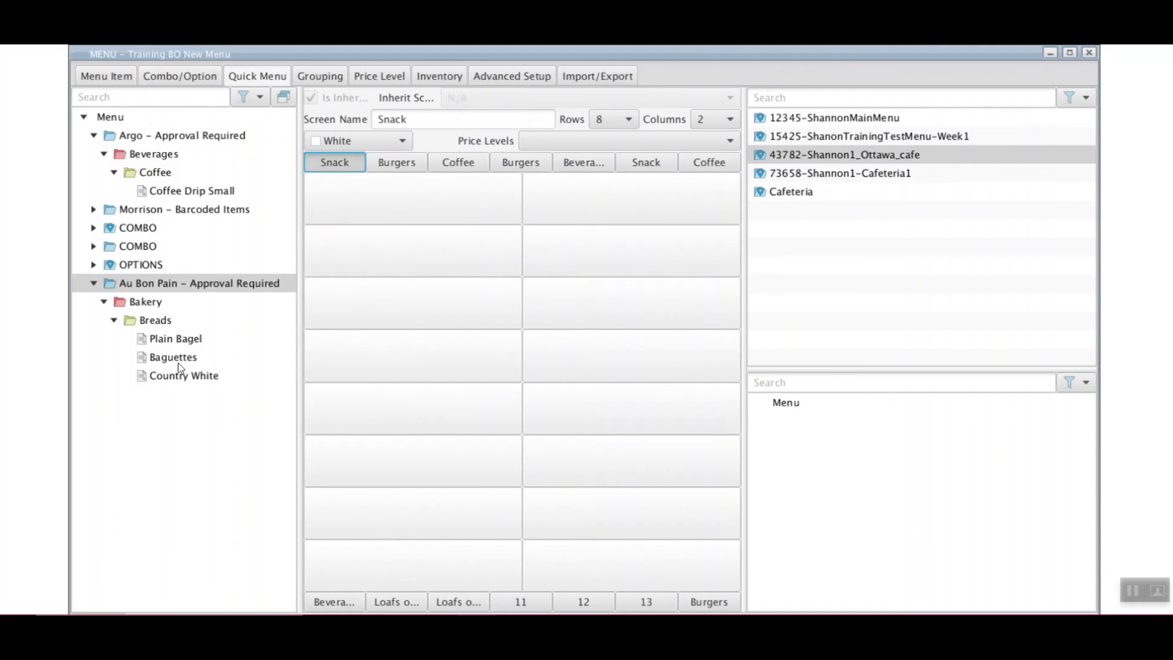
{"action": "left_click", "coordinate": [459, 164]}
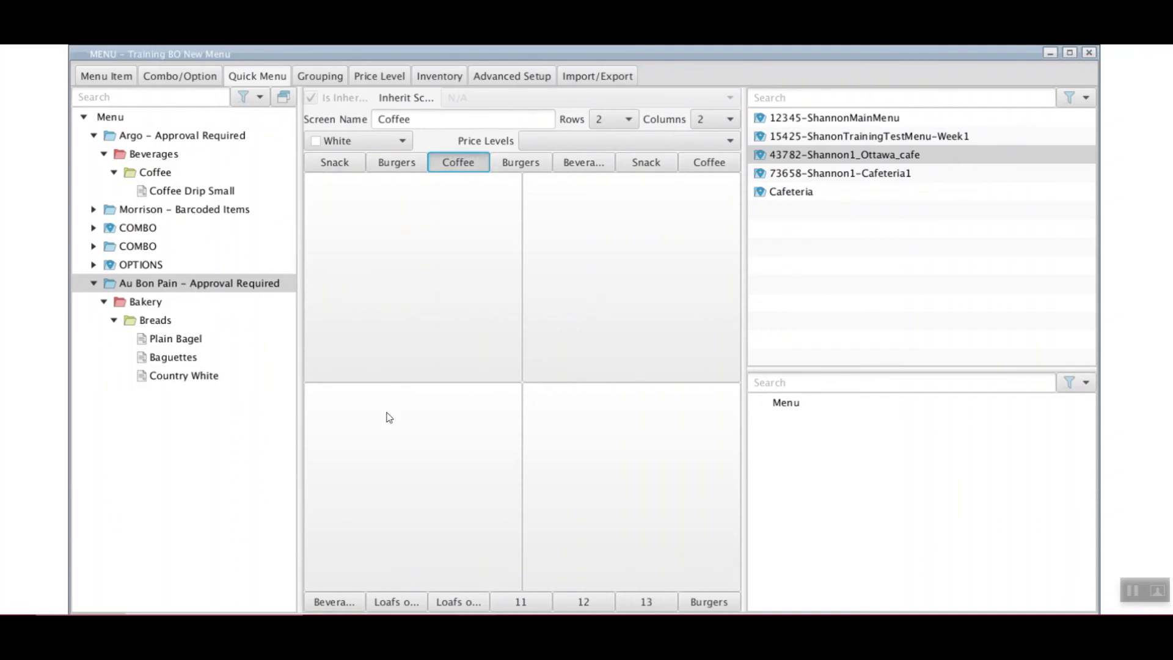
Place Coffee Drip Small in the Coffee screen's first button
{"action": "left_click", "coordinate": [195, 192]}
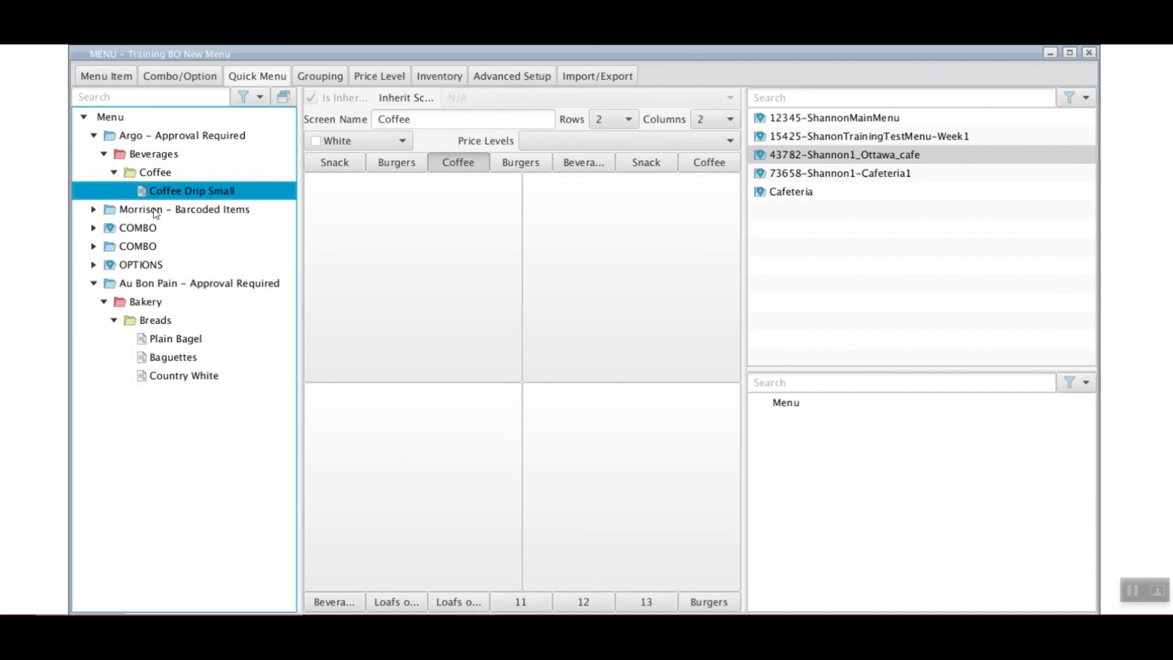
{"action": "left_click_drag", "start_coordinate": [153, 193], "coordinate": [379, 215]}
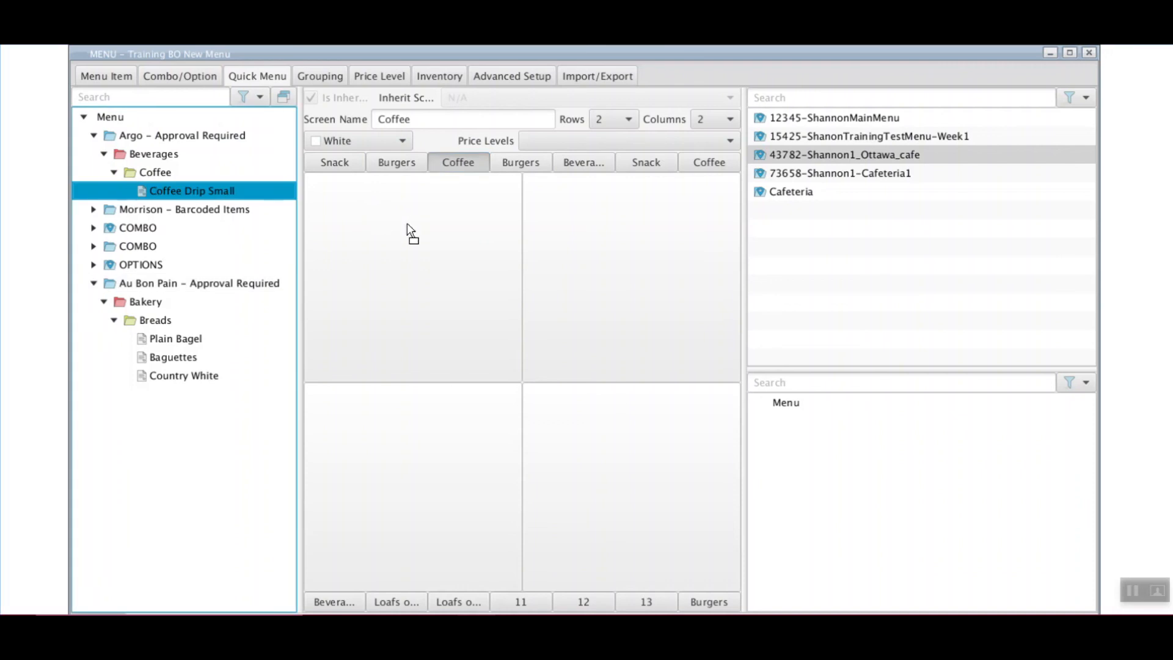
{"action": "left_click_drag", "start_coordinate": [408, 223], "coordinate": [409, 225]}
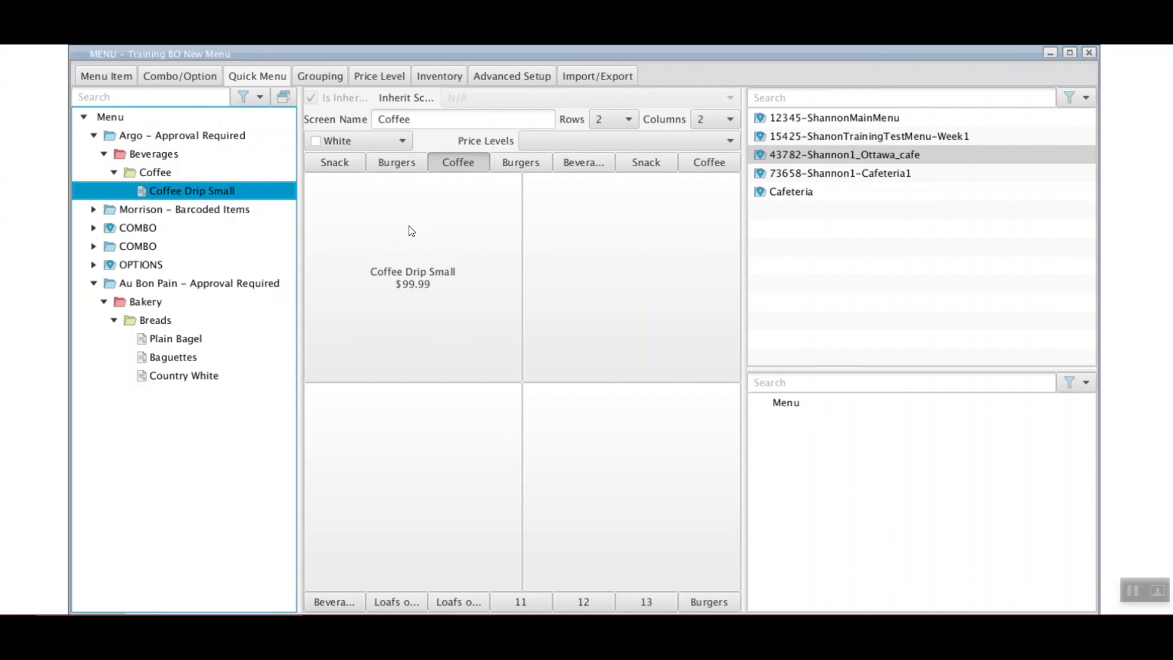
Add the whole Breads group, filling the remaining buttons with Baguettes, Plain Bagel and Country White
{"action": "left_click", "coordinate": [139, 322]}
{"action": "left_click_drag", "start_coordinate": [138, 323], "coordinate": [434, 460]}
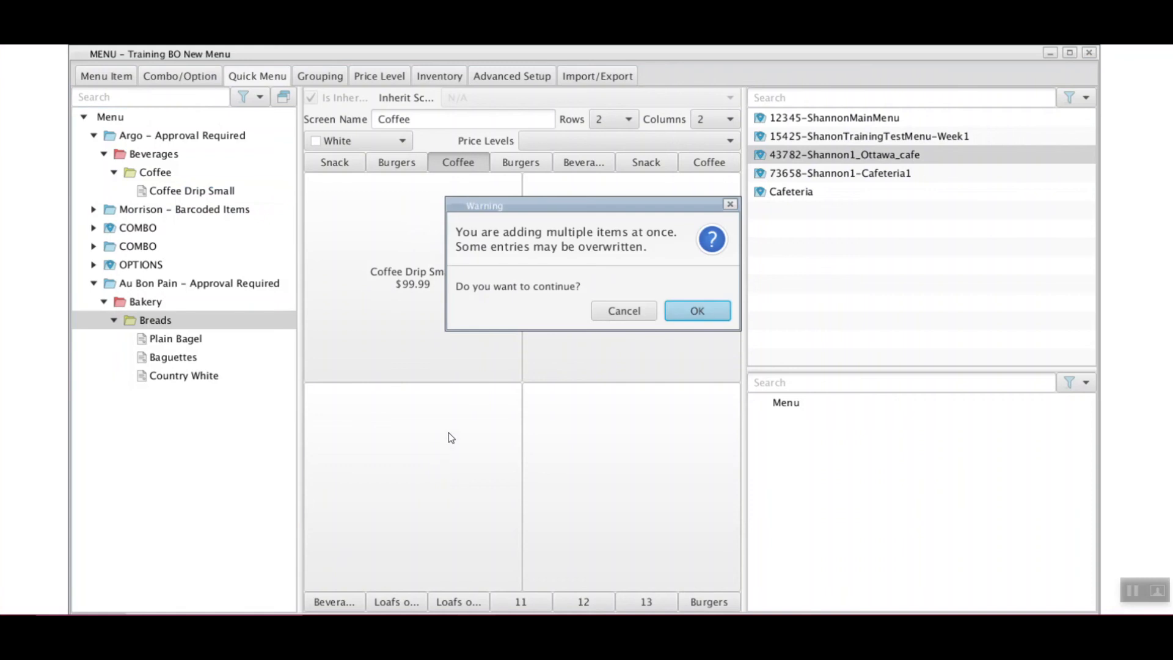
{"action": "left_click", "coordinate": [698, 311]}
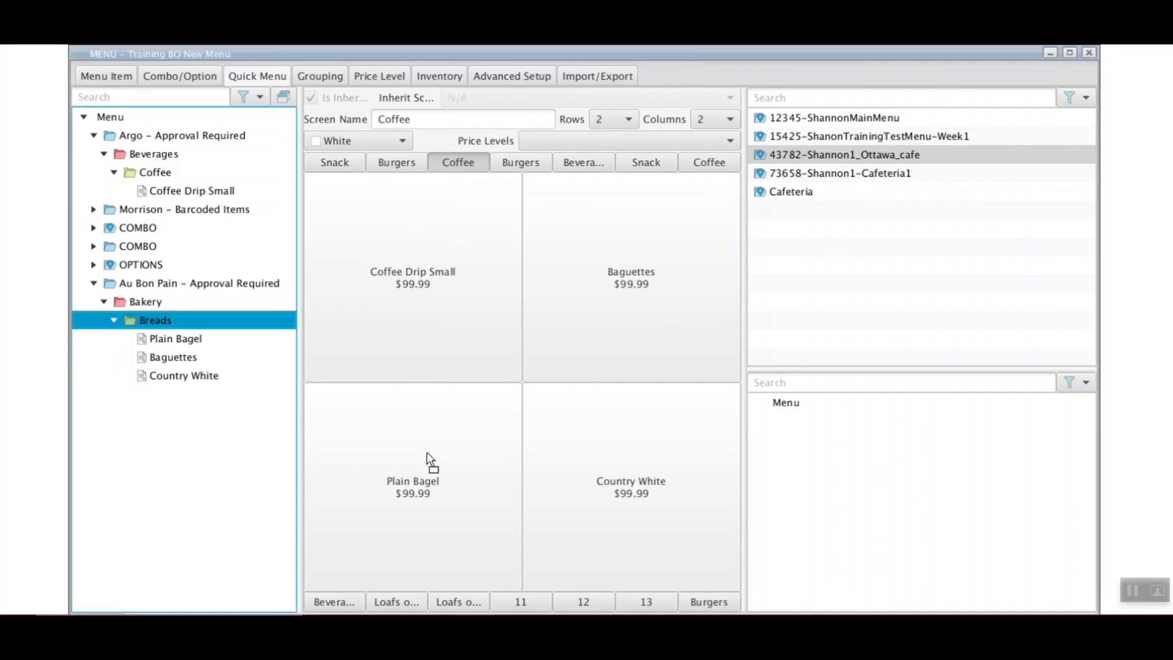
{"action": "left_click", "coordinate": [444, 283]}
{"action": "left_click", "coordinate": [450, 518]}
{"action": "left_click", "coordinate": [616, 364]}
{"action": "left_click", "coordinate": [632, 491]}
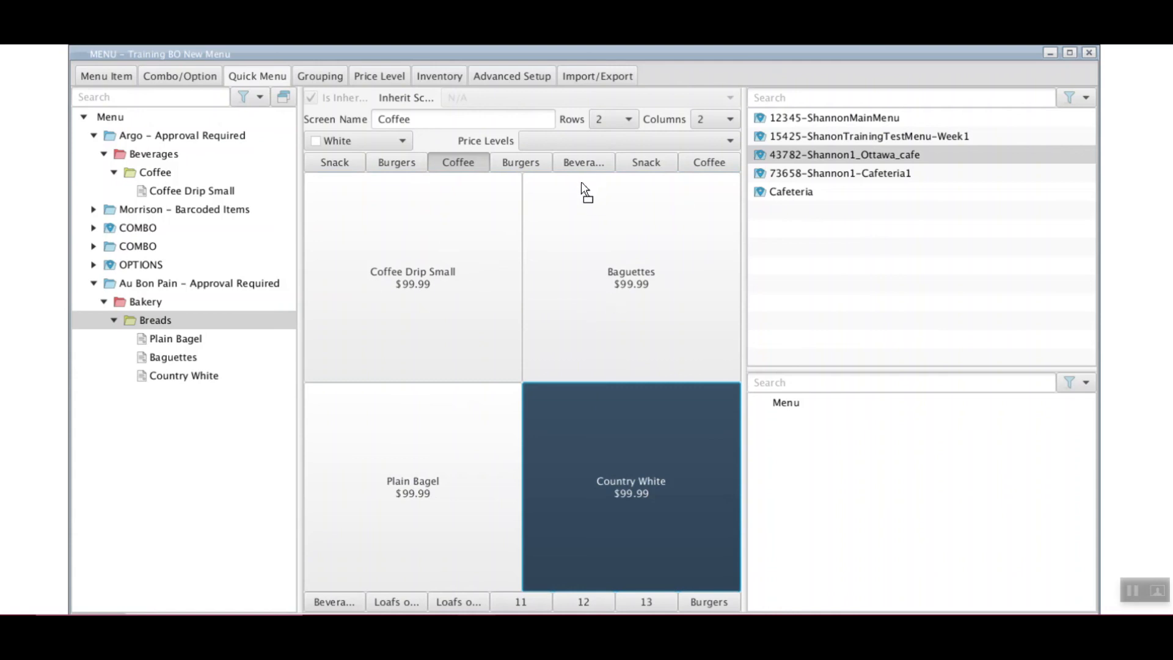
Leave only 84597-TrainingBO-Ottawa_Grill checked so Coffee Drip Small shows $0.89 and breads $3.5
{"action": "left_click", "coordinate": [592, 140]}
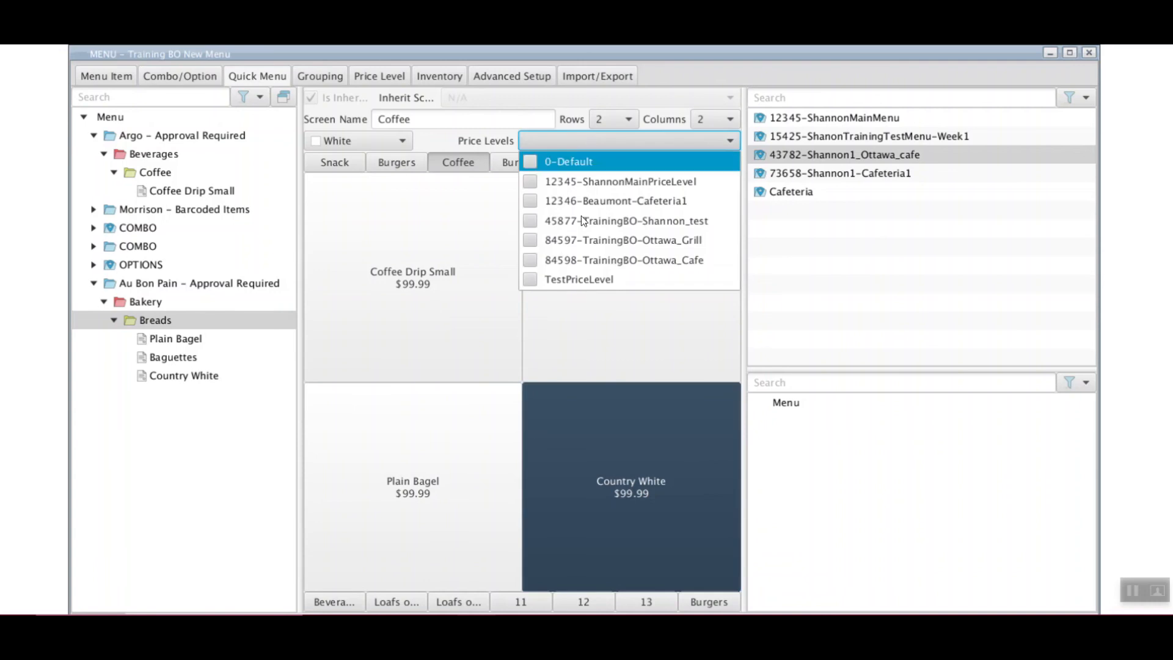
{"action": "left_click", "coordinate": [530, 262]}
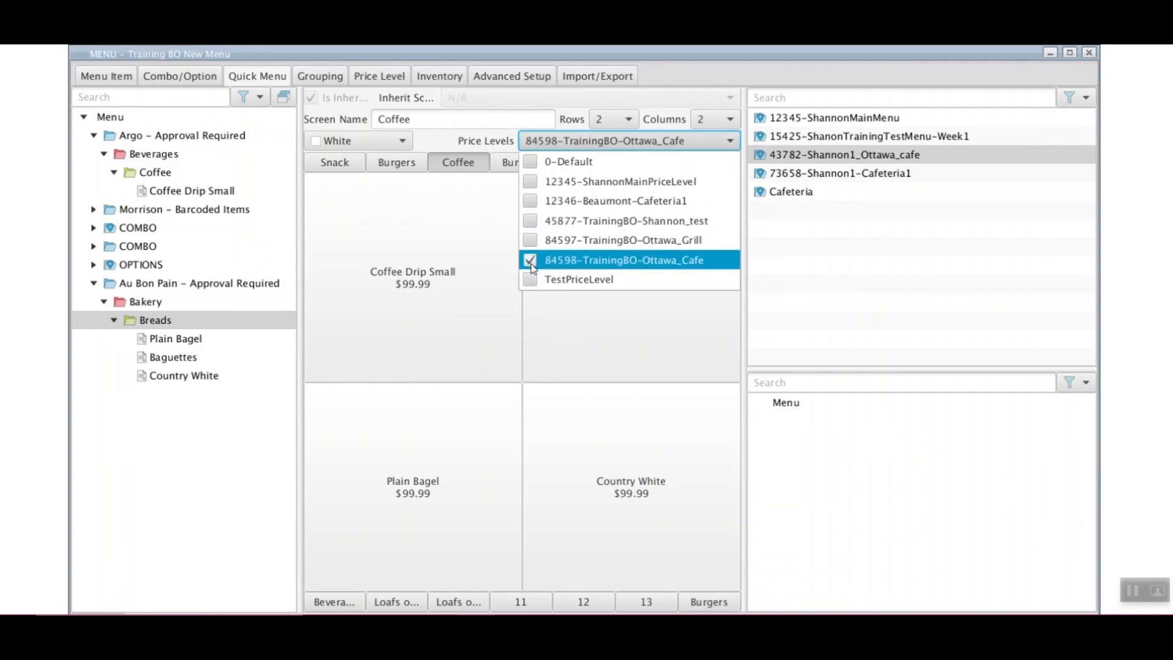
{"action": "left_click", "coordinate": [529, 241]}
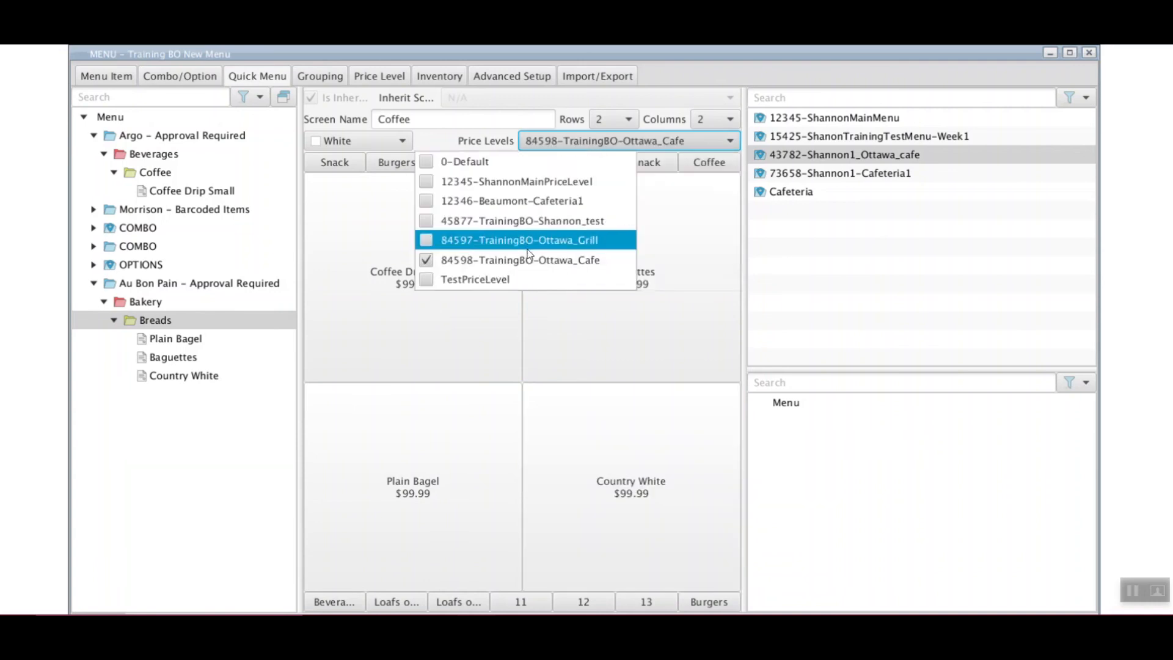
{"action": "left_click", "coordinate": [427, 261]}
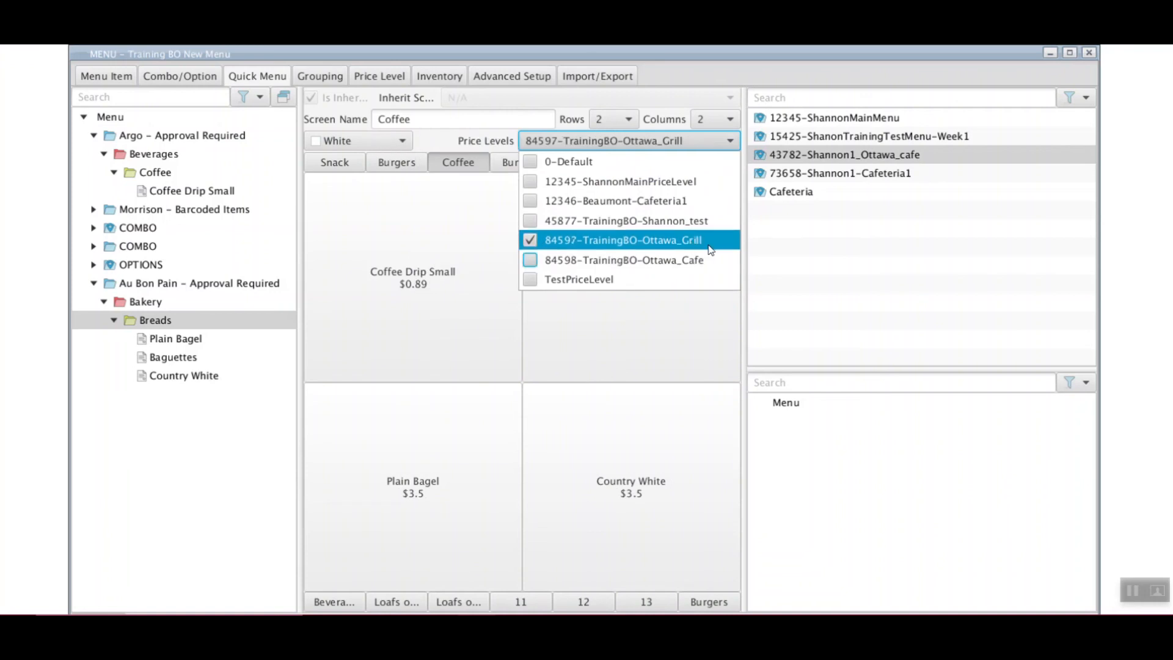
{"action": "left_click", "coordinate": [493, 118]}
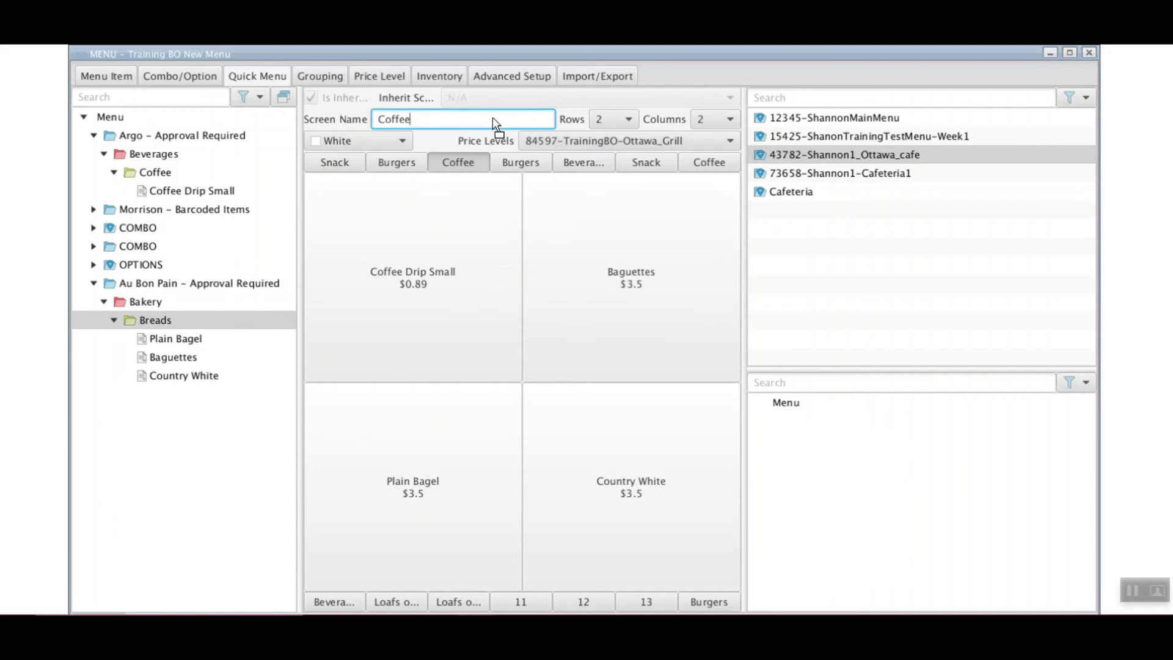
{"action": "left_click", "coordinate": [565, 139]}
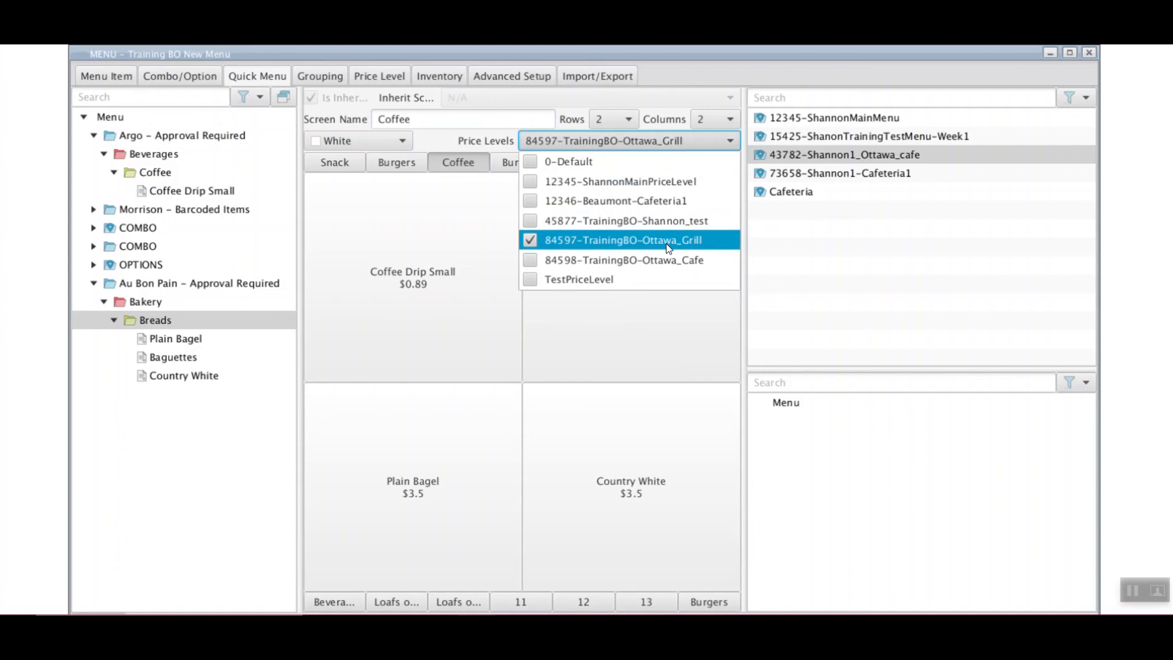
{"action": "left_click", "coordinate": [530, 241]}
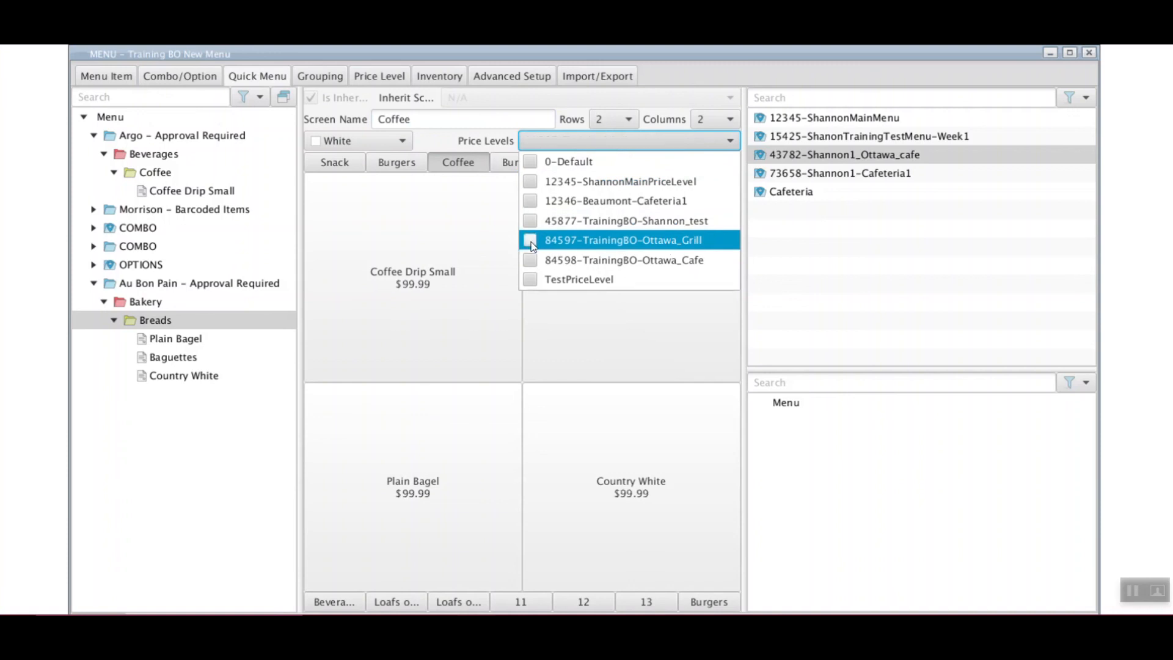
{"action": "left_click", "coordinate": [530, 241]}
{"action": "left_click", "coordinate": [439, 122]}
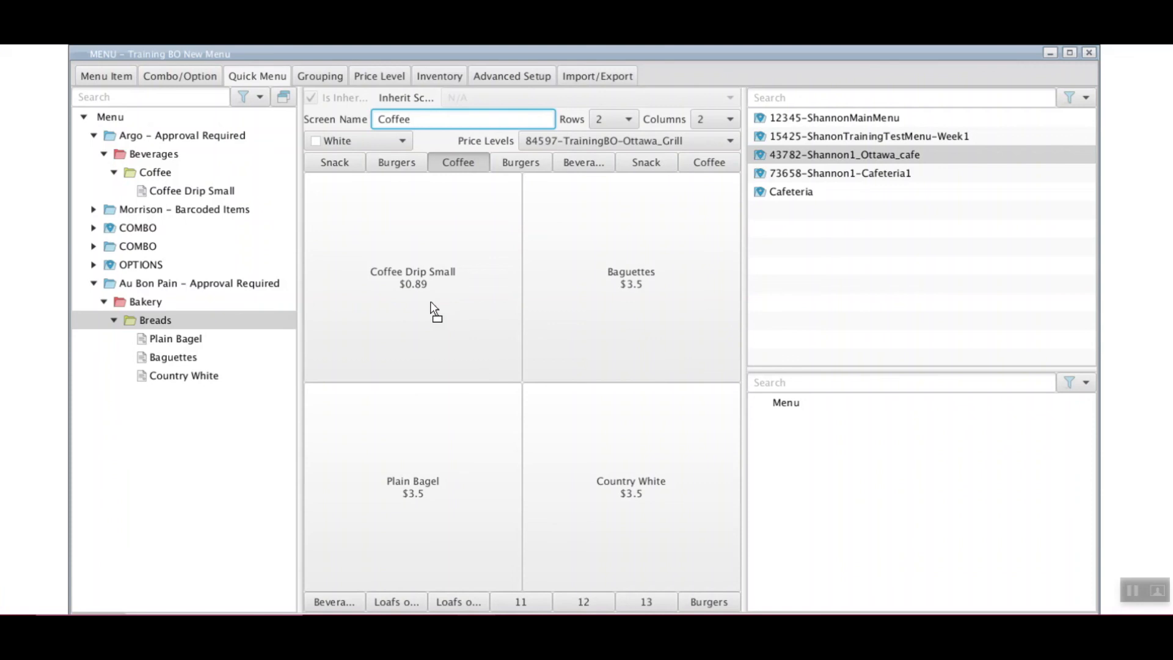
{"action": "left_click", "coordinate": [449, 305]}
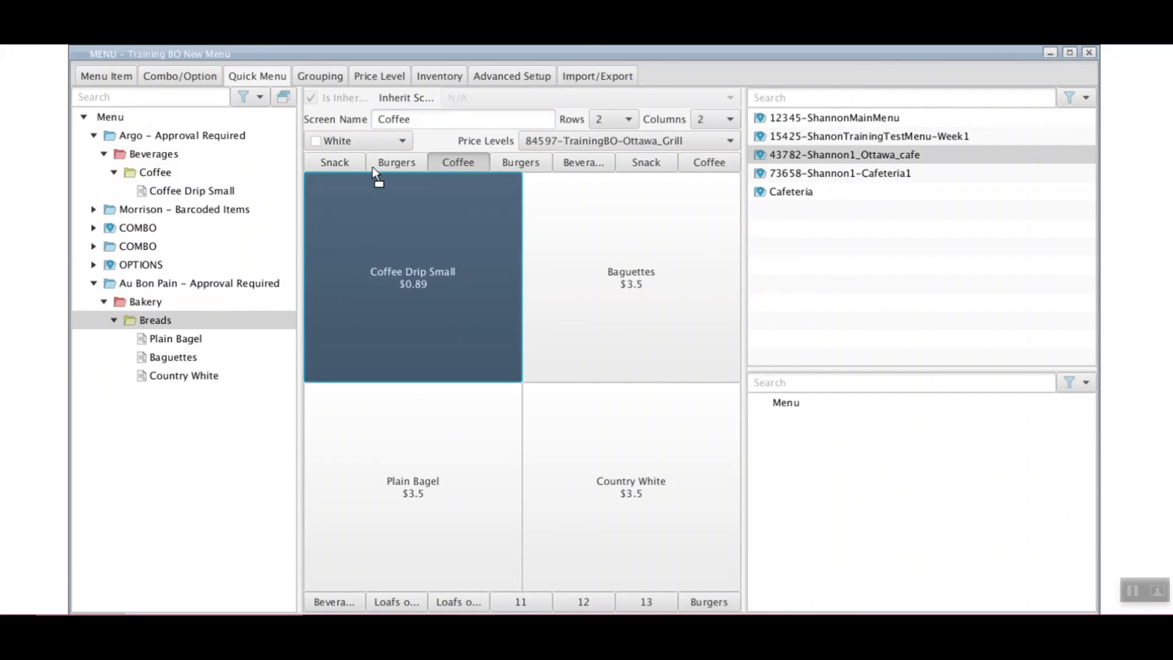
Colour the Coffee Drip Small tile blue and the Baguettes and Country White tiles rose
{"action": "left_click", "coordinate": [394, 142]}
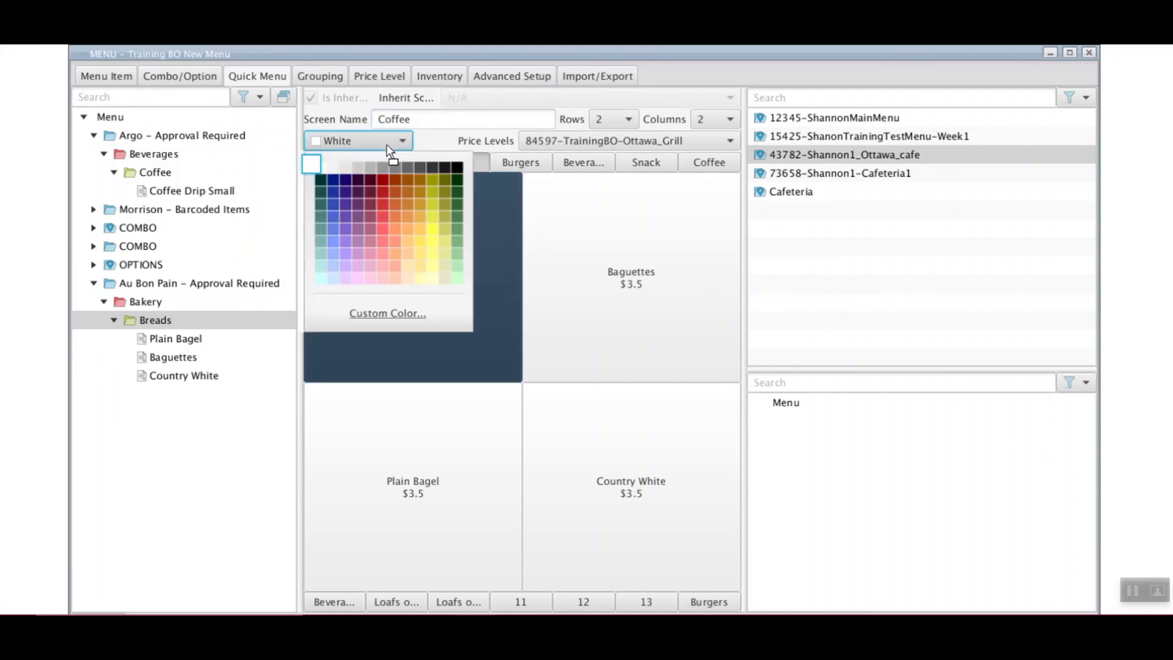
{"action": "left_click", "coordinate": [334, 229]}
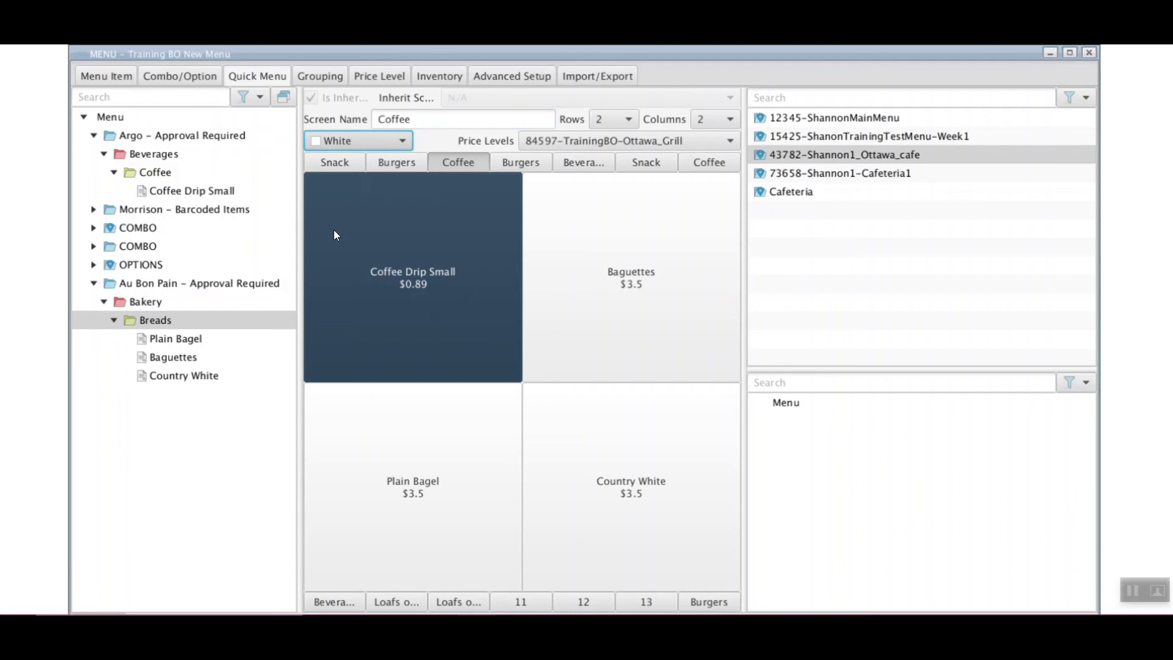
{"action": "left_click", "coordinate": [601, 286]}
{"action": "left_click", "coordinate": [598, 453]}
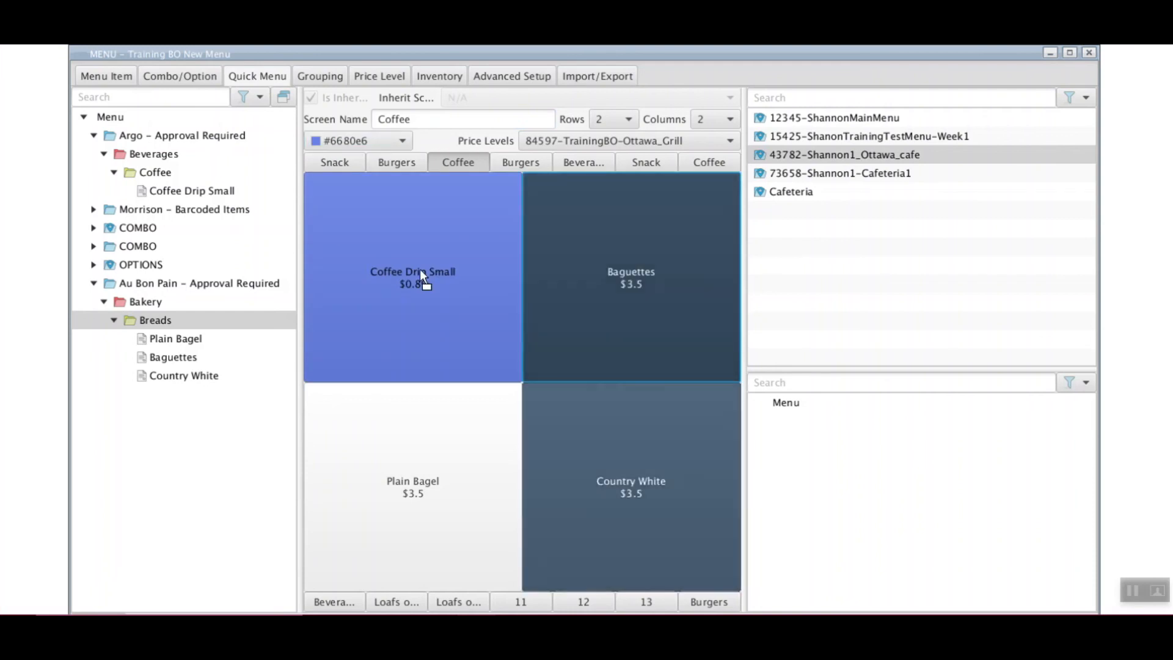
{"action": "left_click", "coordinate": [395, 140]}
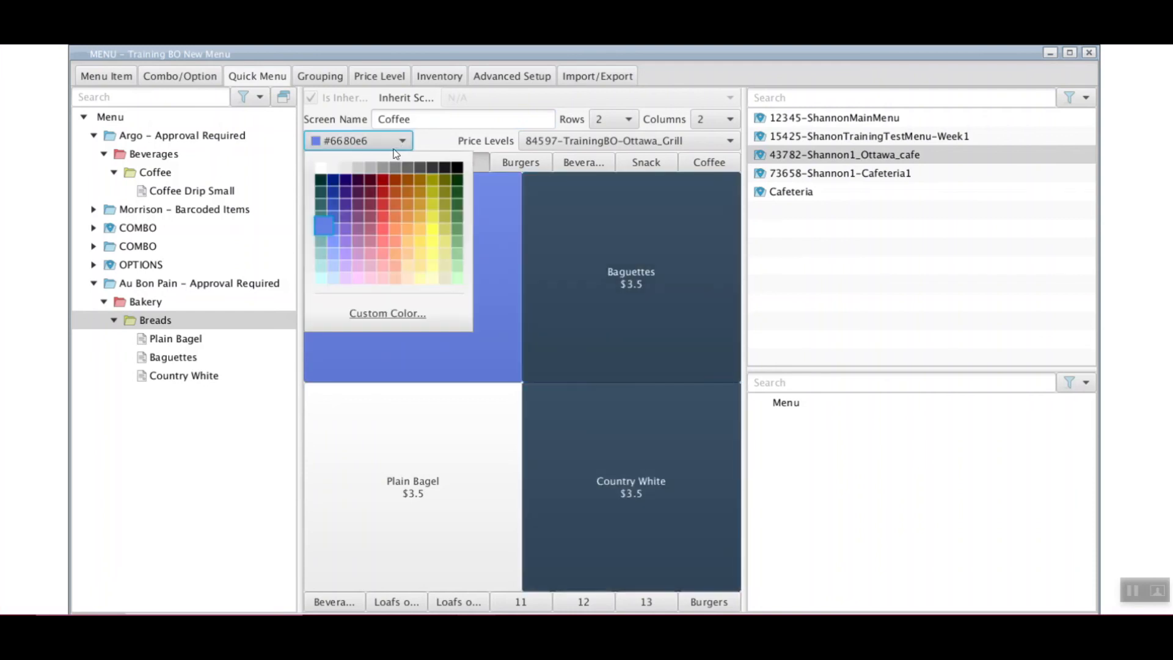
{"action": "left_click", "coordinate": [367, 233]}
Colour the Plain Bagel tile yellow, then switch to the empty screen 11
{"action": "left_click", "coordinate": [416, 434]}
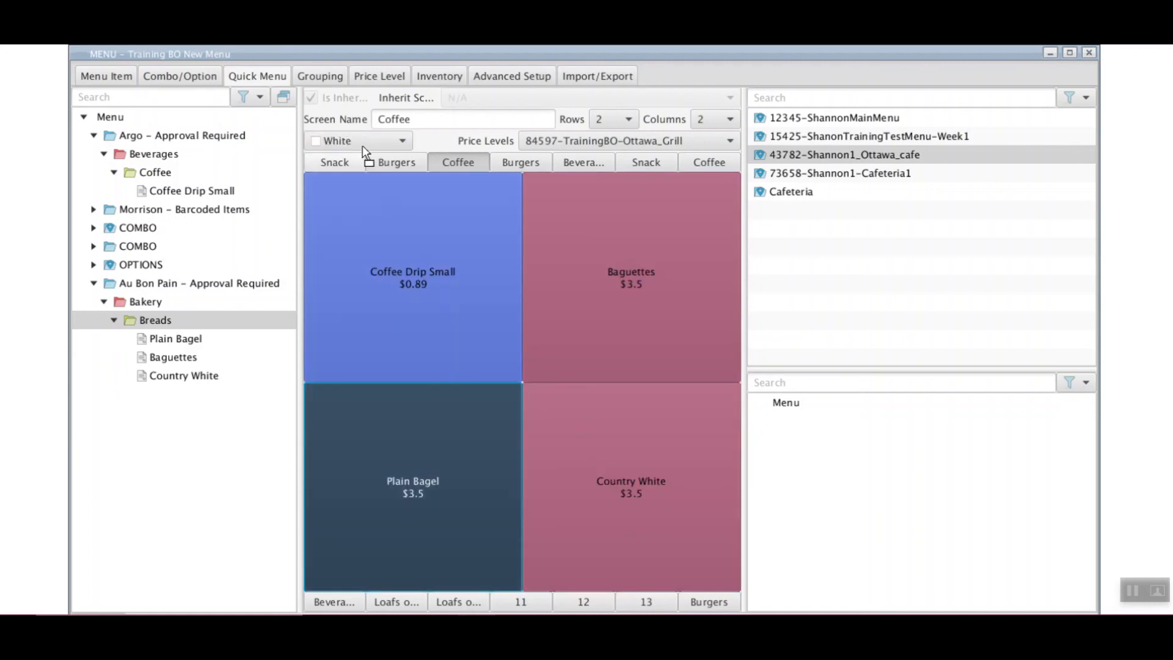
{"action": "left_click", "coordinate": [402, 140]}
{"action": "left_click", "coordinate": [431, 237]}
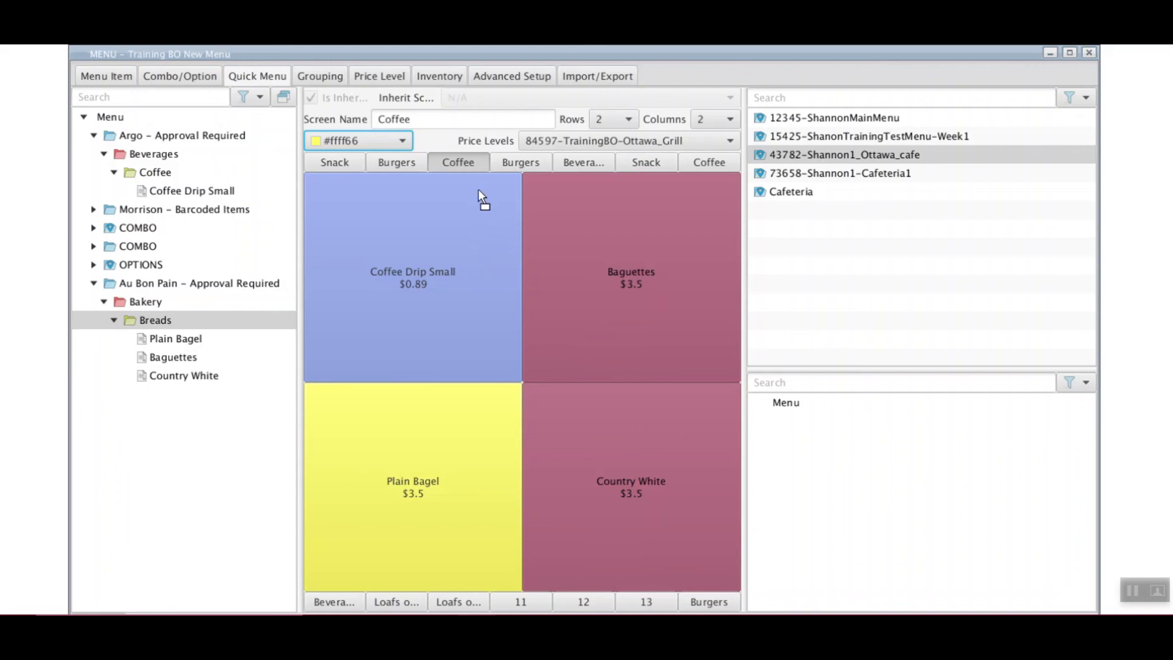
{"action": "left_click_drag", "start_coordinate": [478, 189], "coordinate": [472, 480]}
{"action": "left_click_drag", "start_coordinate": [502, 612], "coordinate": [615, 126]}
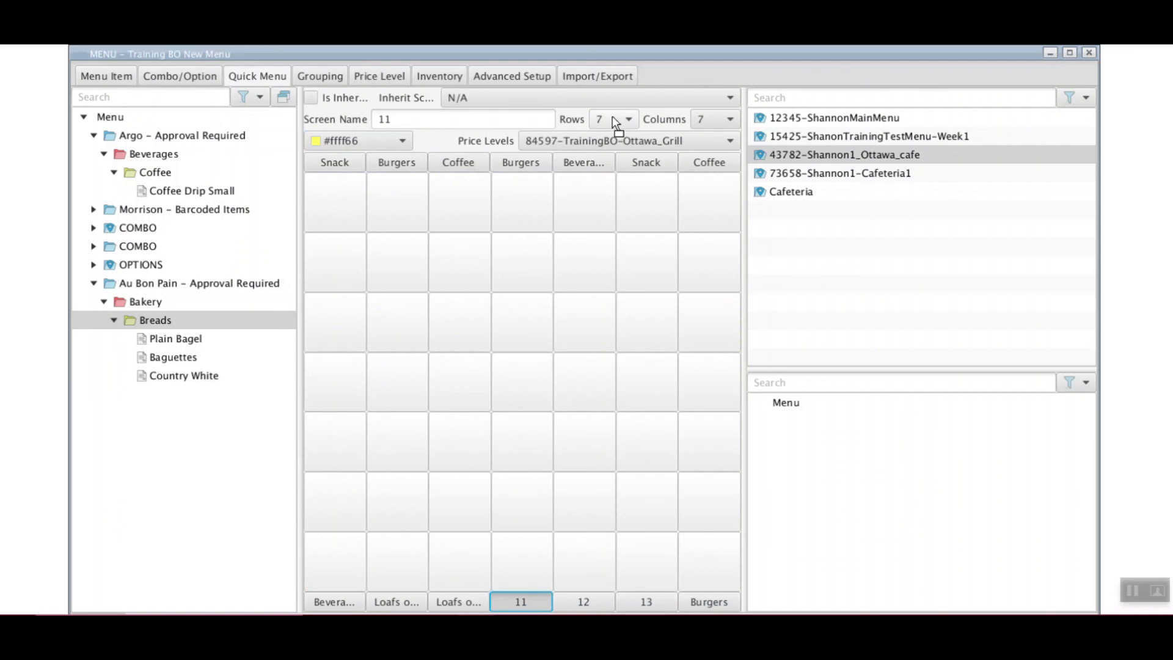
Shrink screen 11's 7×7 grid to 2 rows and a single column
{"action": "left_click", "coordinate": [613, 124]}
{"action": "left_click", "coordinate": [628, 124]}
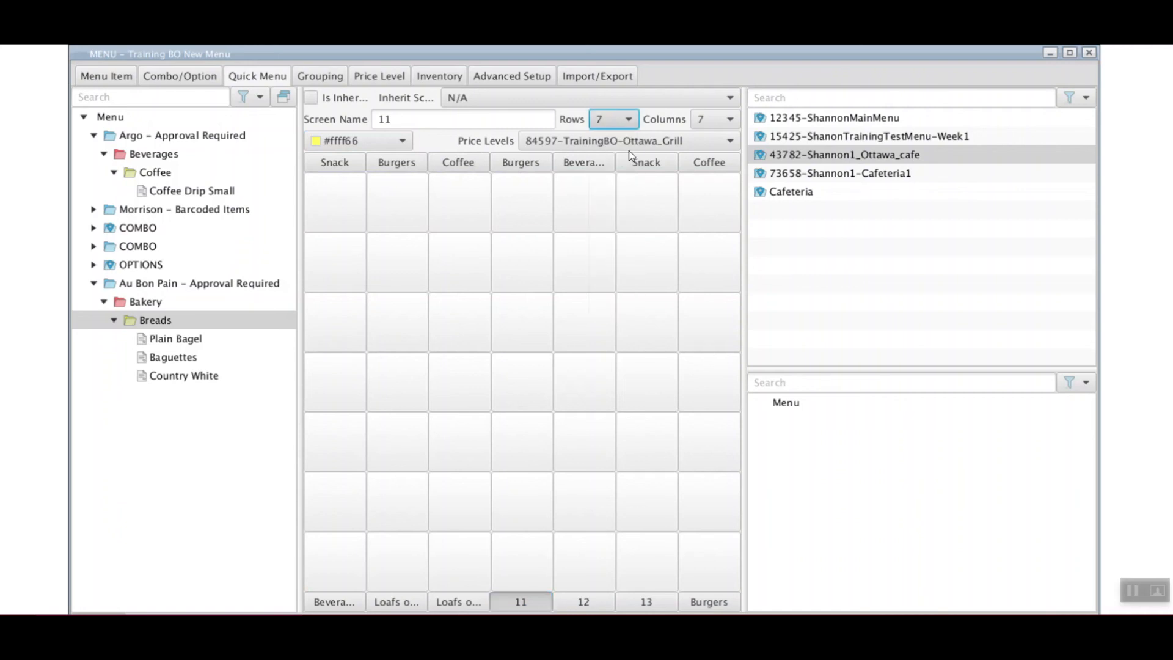
{"action": "key", "text": "2"}
{"action": "left_click", "coordinate": [728, 119]}
{"action": "left_click", "coordinate": [707, 139]}
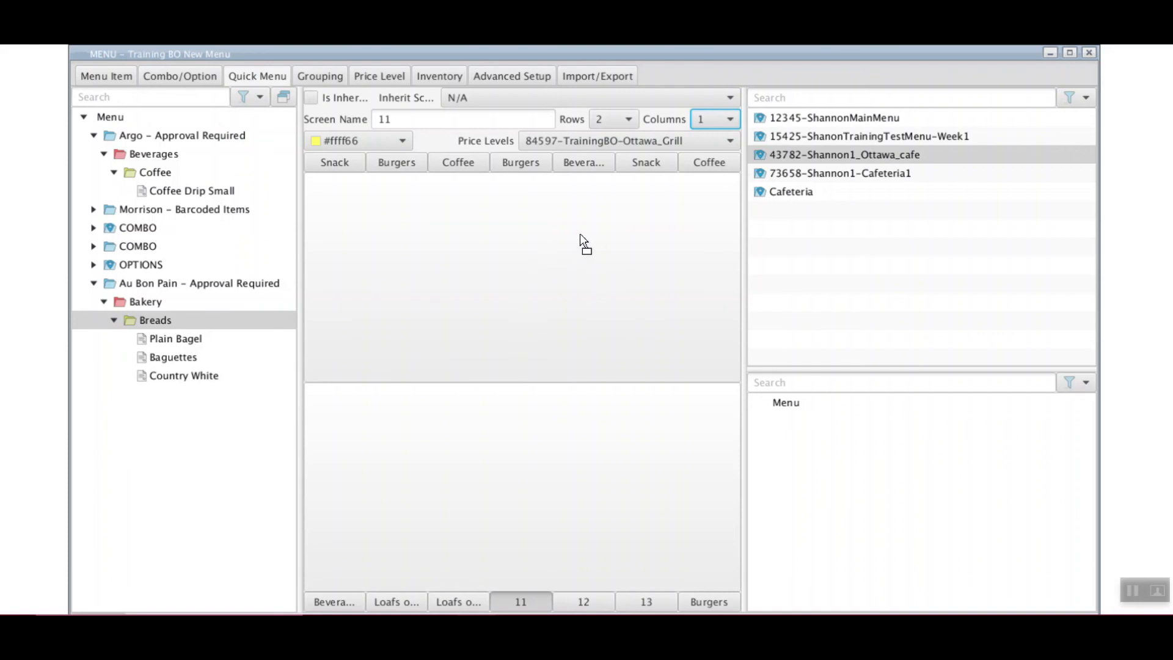
Add a special button to screen 11's top cell using the Voucher1 price modifier
{"action": "left_click", "coordinate": [552, 242]}
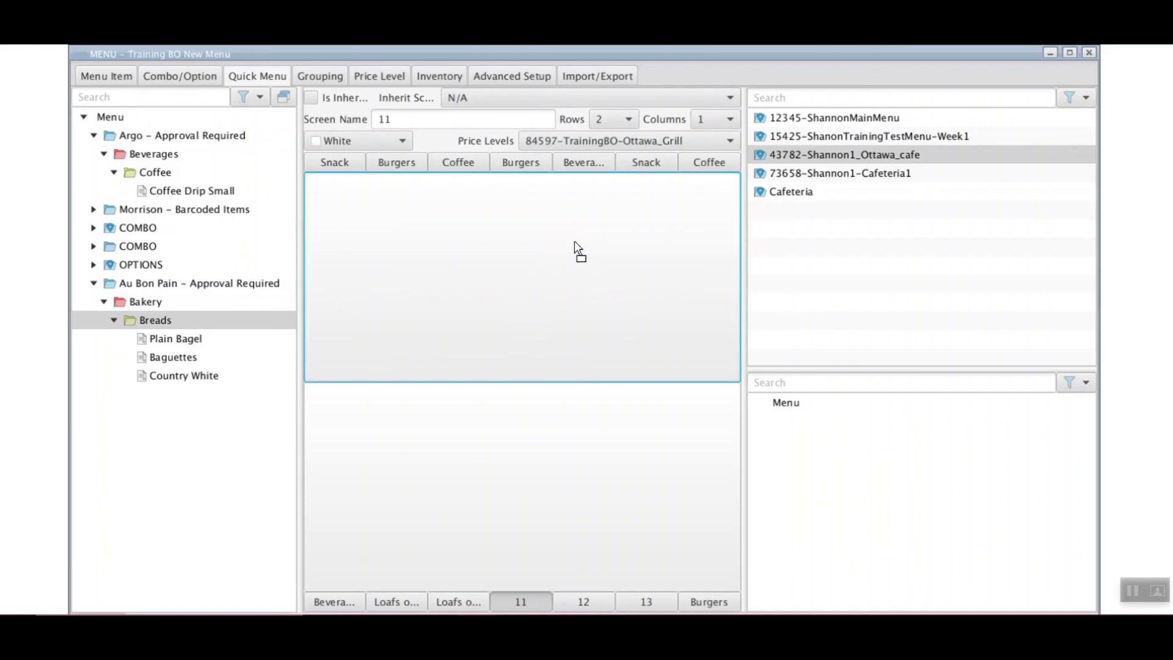
{"action": "right_click", "coordinate": [585, 236]}
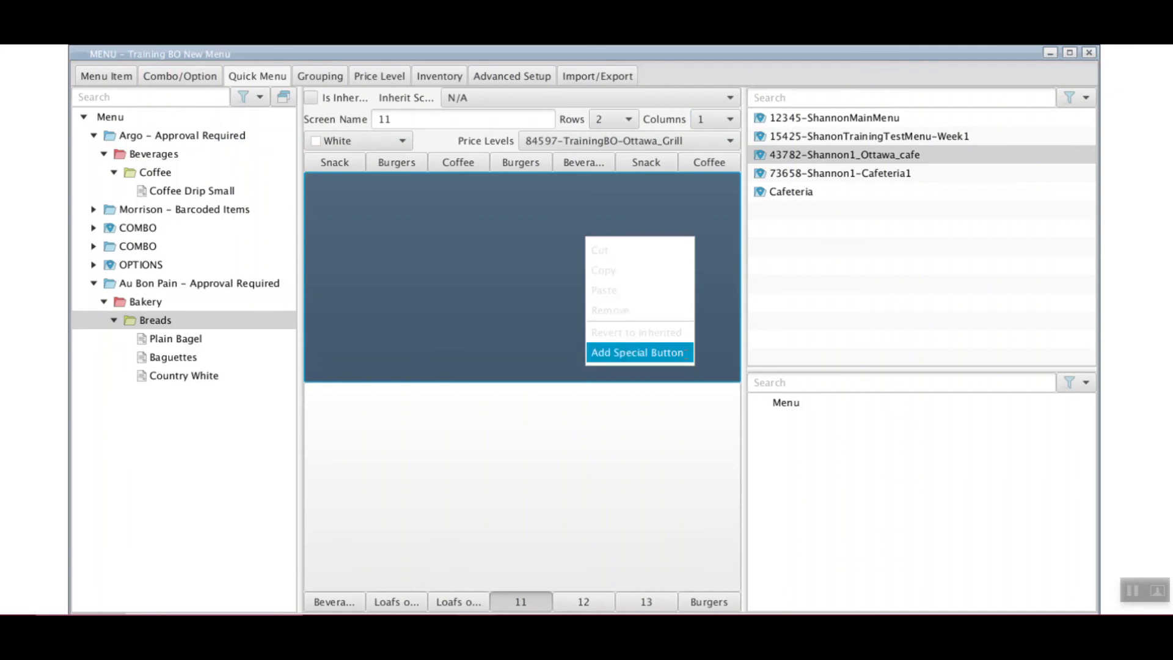
{"action": "left_click", "coordinate": [684, 354]}
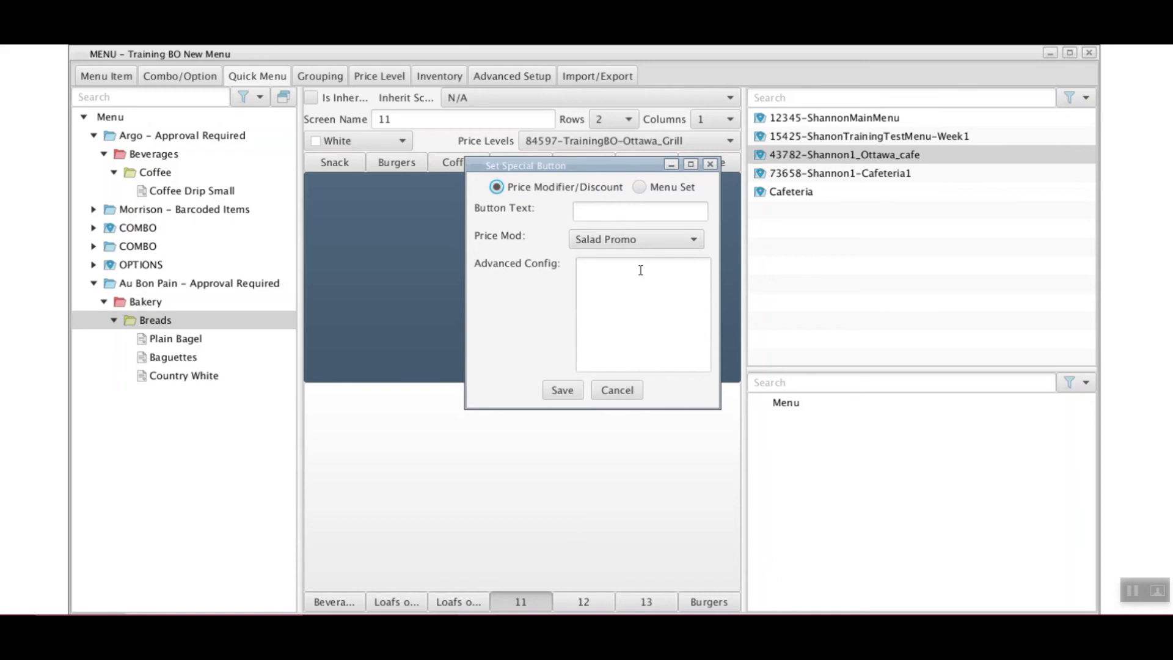
{"action": "left_click", "coordinate": [671, 239]}
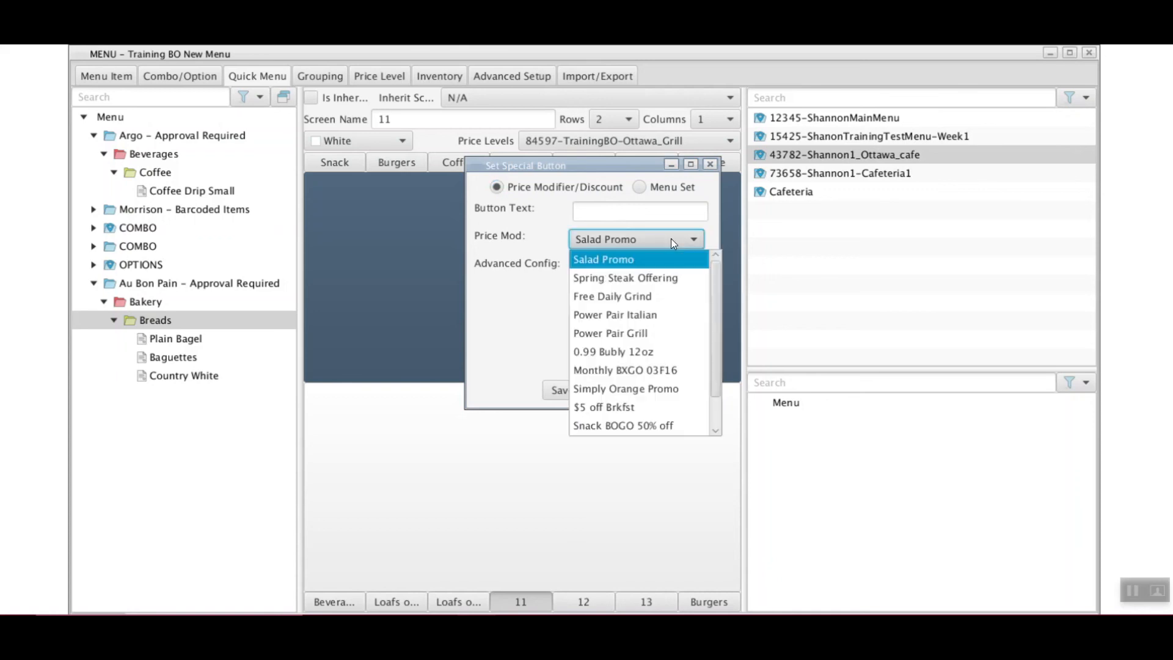
{"action": "scroll", "coordinate": [645, 318], "scroll_direction": "down", "scroll_amount": 1}
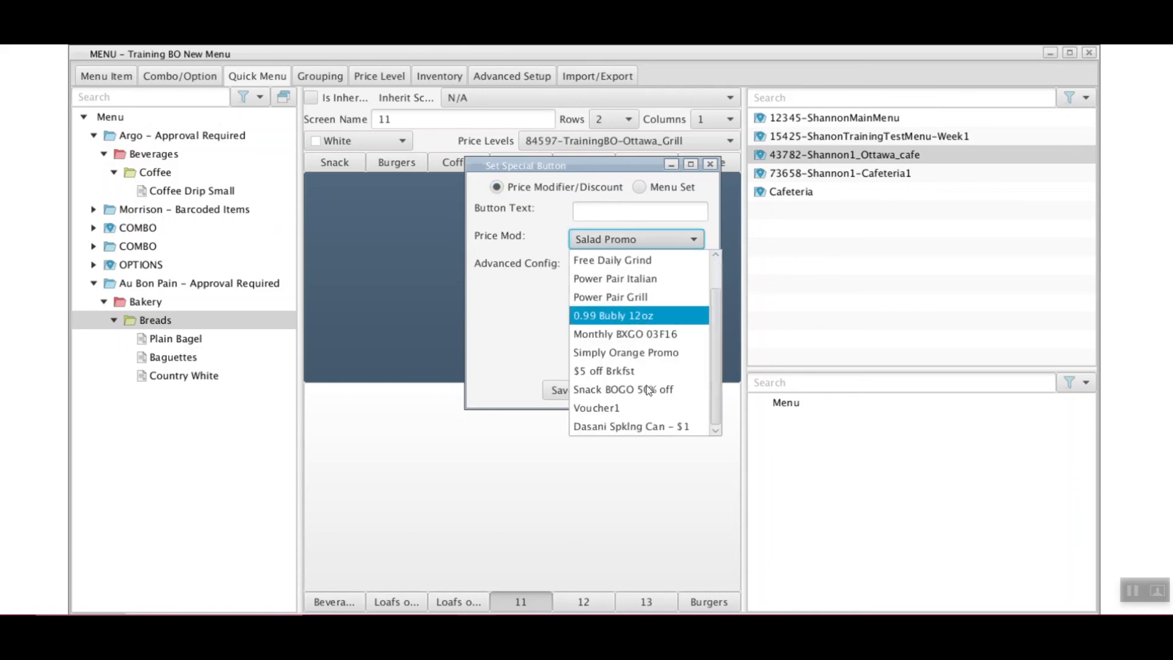
{"action": "left_click", "coordinate": [641, 409]}
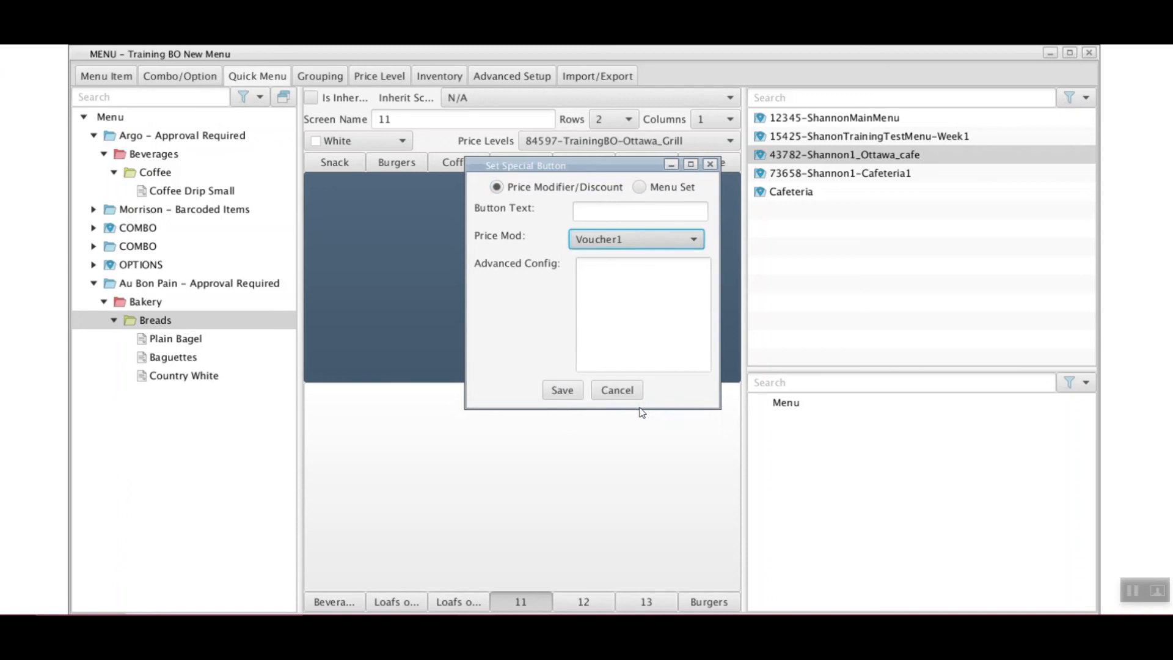
Label the special button 'Holiday Voucher' and save it
{"action": "left_click", "coordinate": [595, 208]}
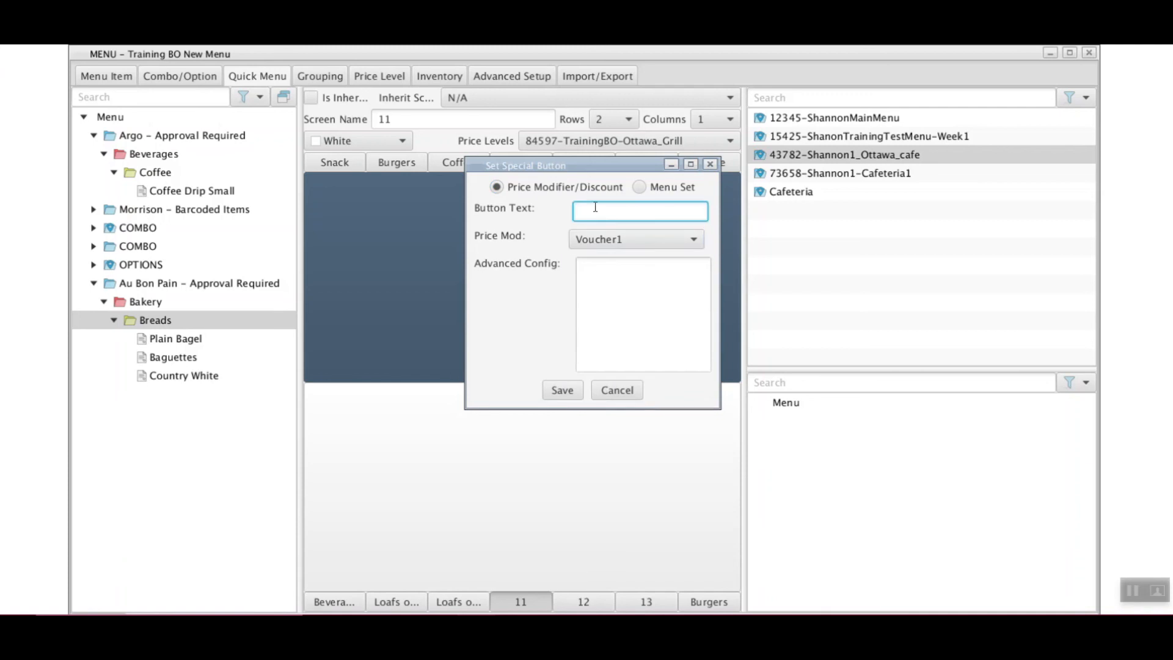
{"action": "type", "text": "Voucher 1"}
{"action": "key", "text": "BackSpace"}
{"action": "key", "text": "BackSpace"}
{"action": "key", "text": "BackSpace"}
{"action": "key", "text": "BackSpace"}
{"action": "key", "text": "BackSpace"}
{"action": "key", "text": "BackSpace"}
{"action": "key", "text": "BackSpace"}
{"action": "key", "text": "BackSpace"}
{"action": "key", "text": "BackSpace"}
{"action": "type", "text": "H"}
{"action": "key", "text": "BackSpace"}
{"action": "type", "text": "Holiday Voucher"}
{"action": "left_click", "coordinate": [562, 390]}
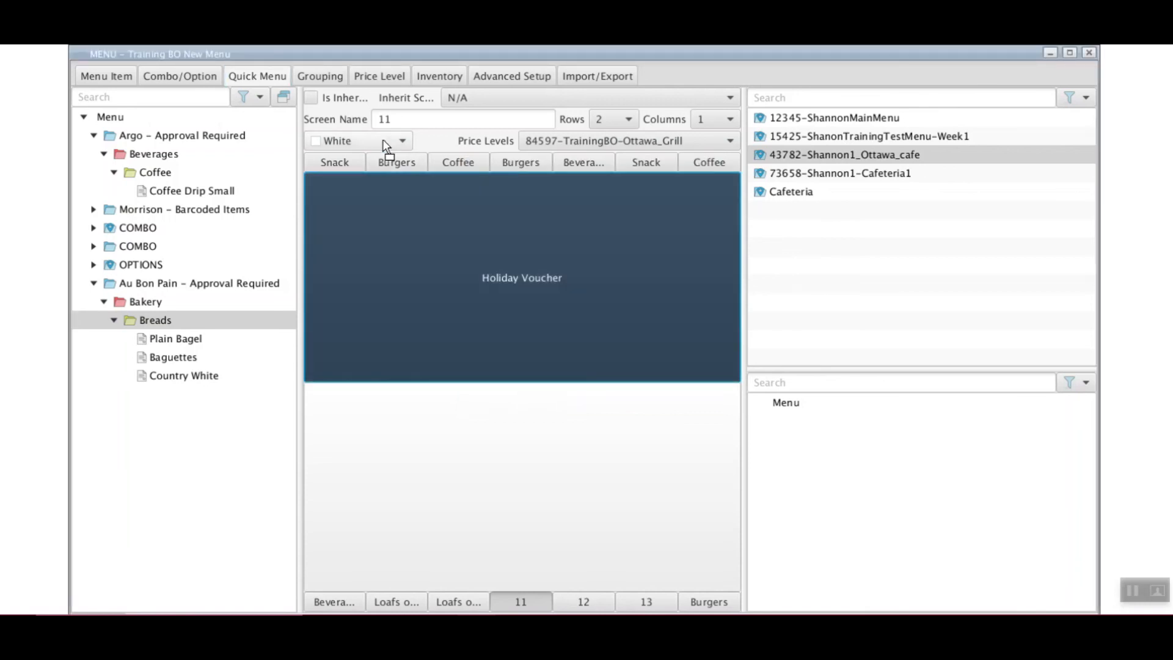
Colour the Holiday Voucher button orange (#ff9966), then go to the Snack screen via Beverages
{"action": "left_click", "coordinate": [381, 146]}
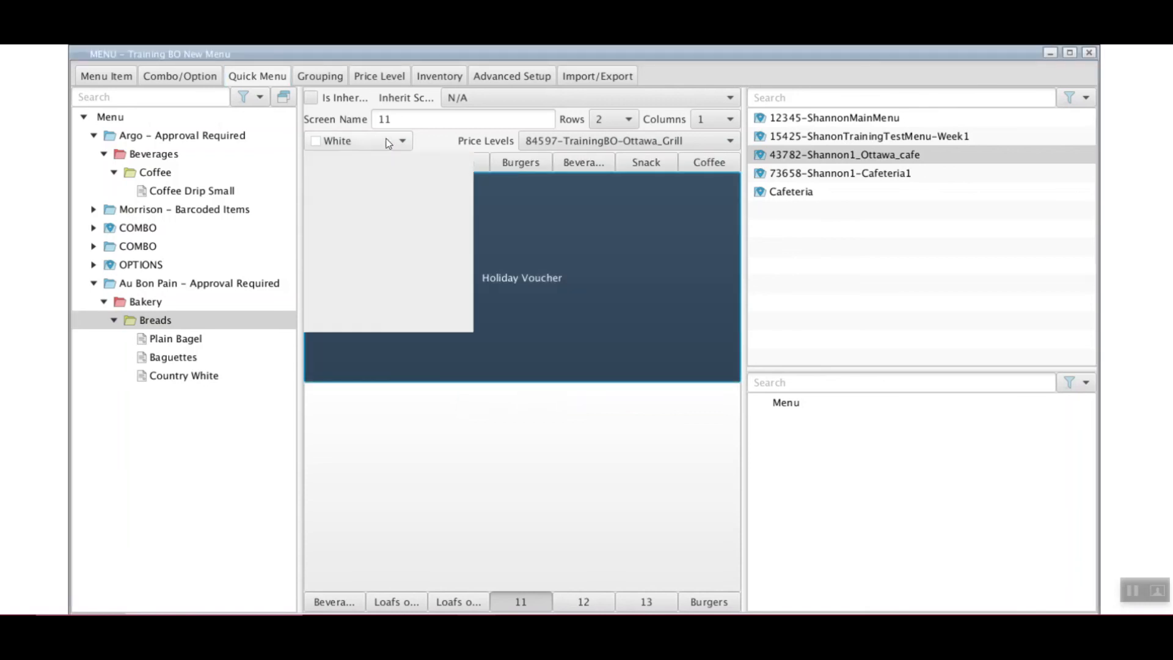
{"action": "left_click", "coordinate": [398, 227]}
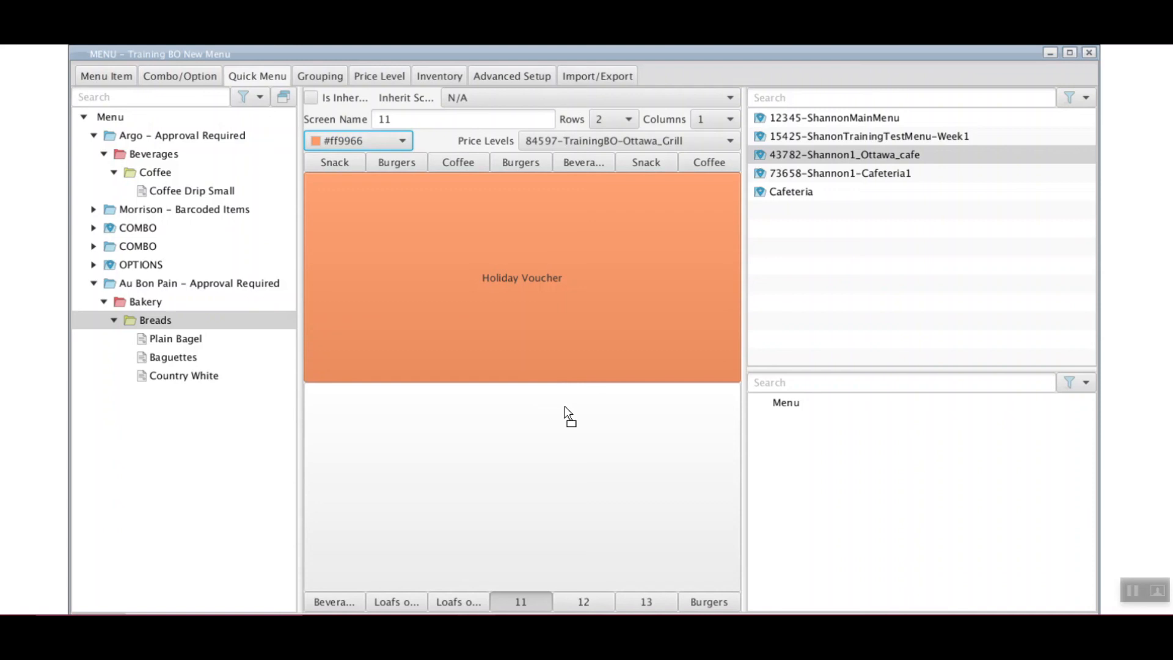
{"action": "left_click", "coordinate": [349, 602]}
{"action": "left_click", "coordinate": [345, 163]}
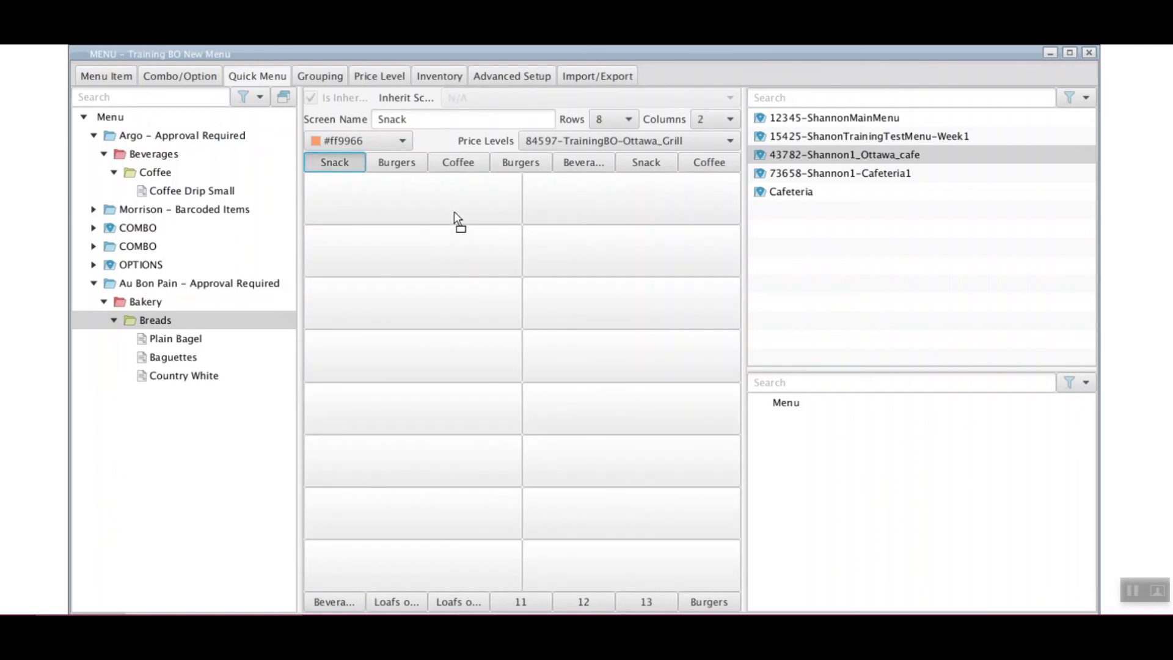
Look through the Burgers and Coffee screens, then show the empty 7×7 screen 12
{"action": "left_click", "coordinate": [408, 164]}
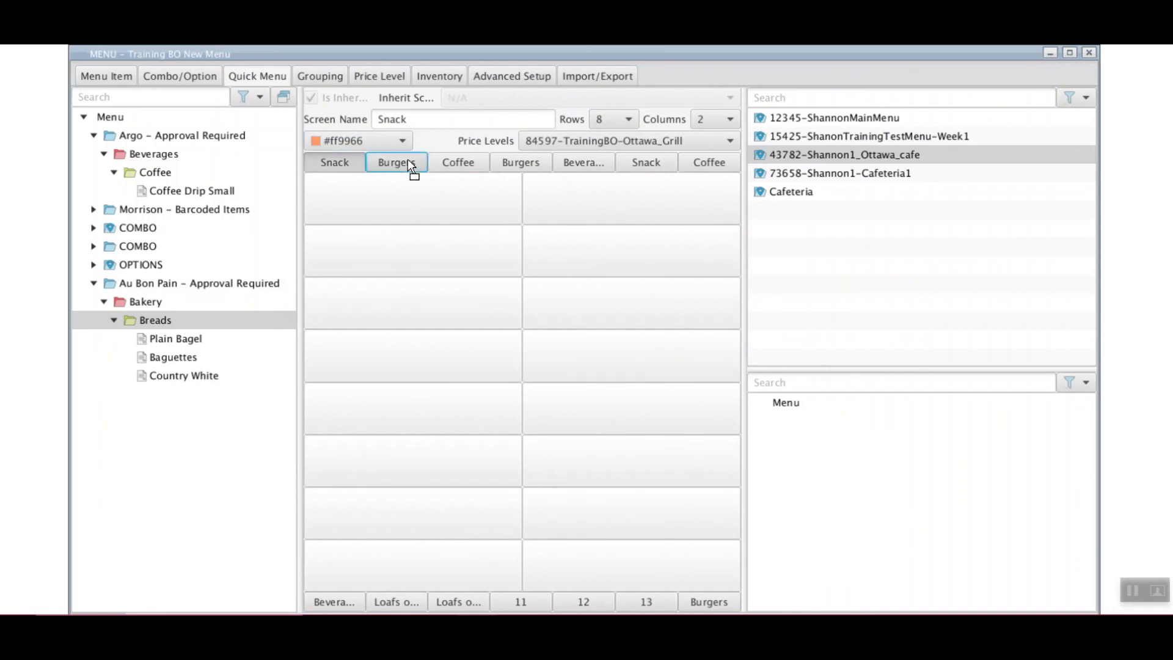
{"action": "left_click", "coordinate": [449, 161]}
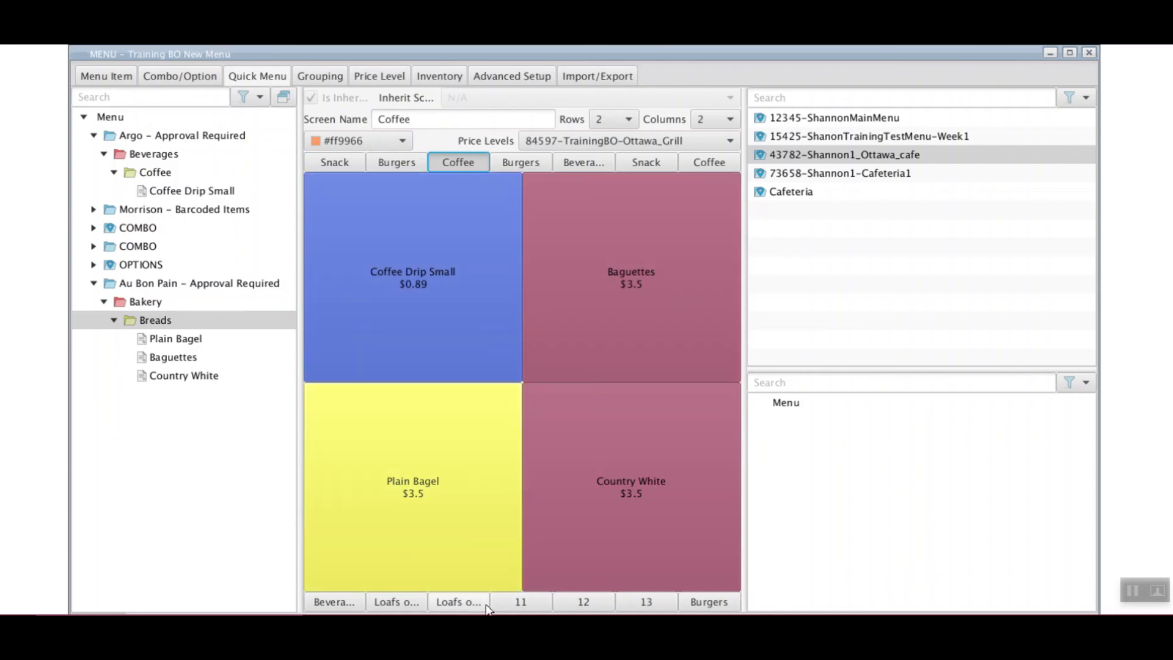
{"action": "left_click", "coordinate": [577, 602]}
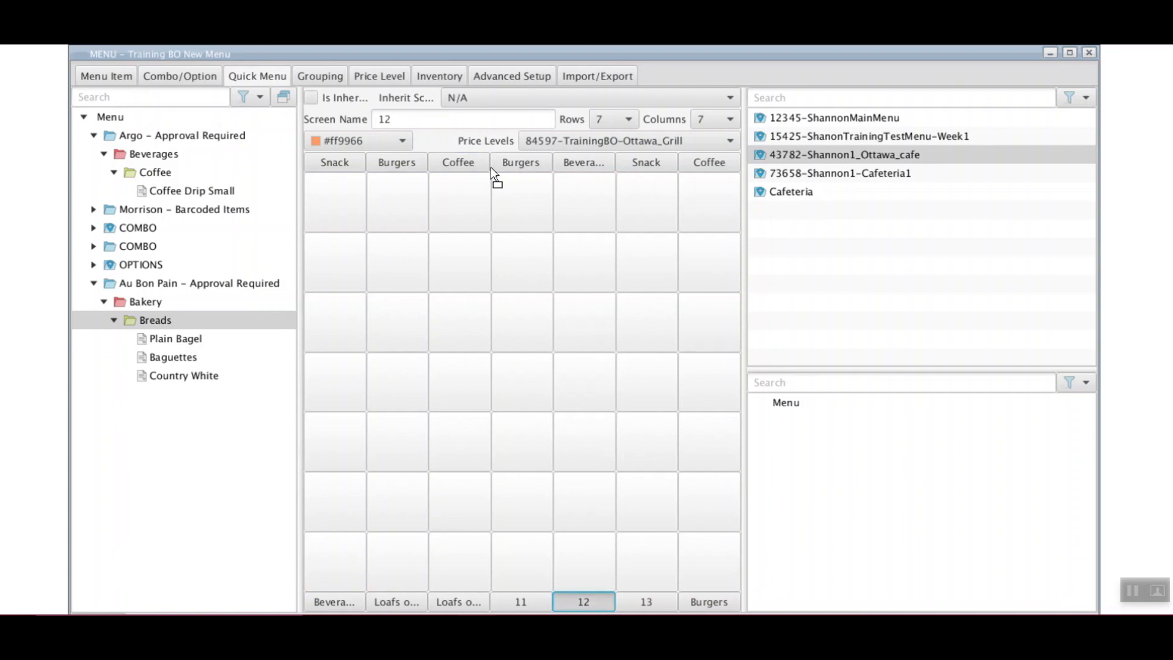
Make screen 12 inherit the Ottawa_cafe Coffee screen
{"action": "left_click", "coordinate": [490, 102]}
{"action": "scroll", "coordinate": [518, 202], "scroll_direction": "down", "scroll_amount": 5}
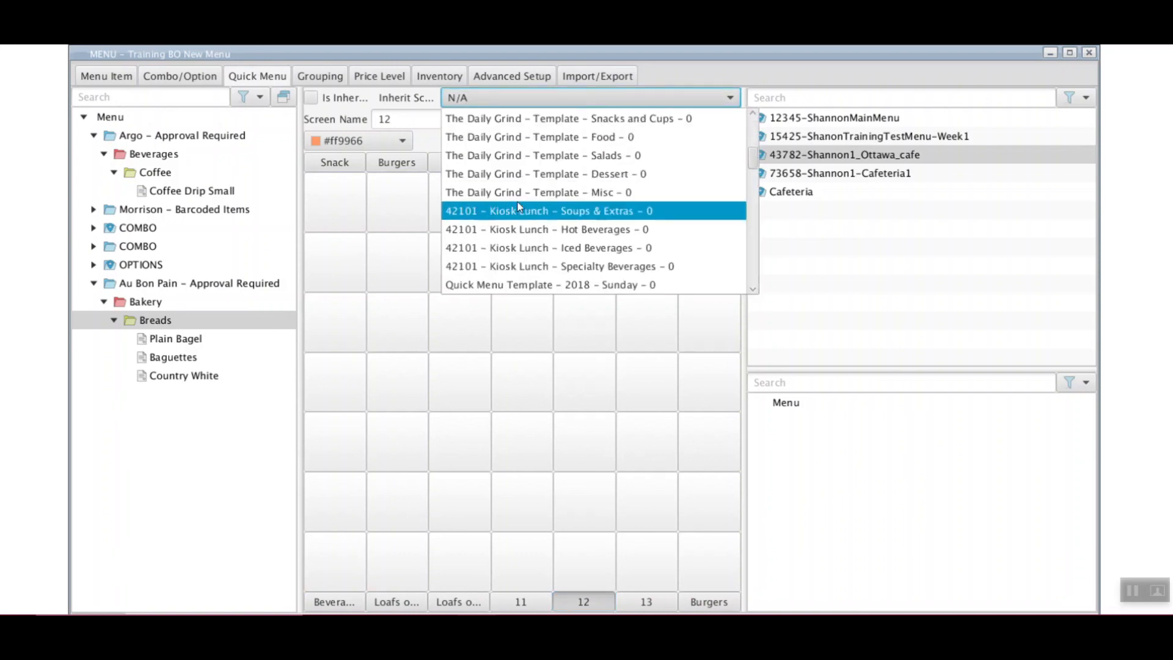
{"action": "scroll", "coordinate": [518, 205], "scroll_direction": "down", "scroll_amount": 10}
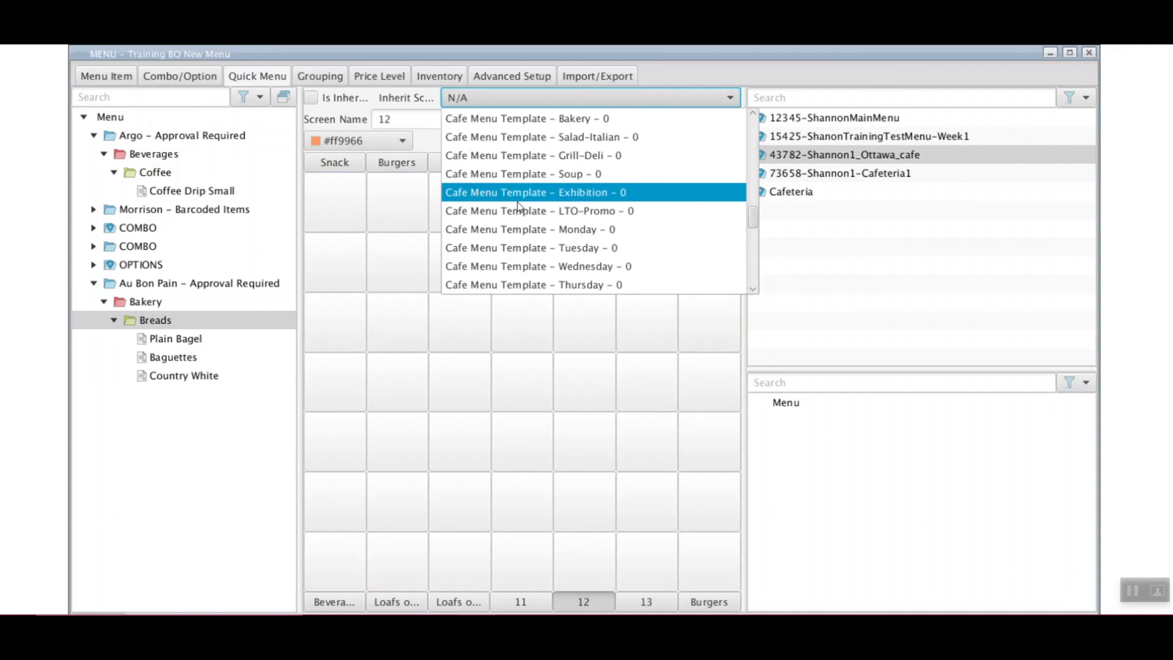
{"action": "scroll", "coordinate": [517, 208], "scroll_direction": "down", "scroll_amount": 4}
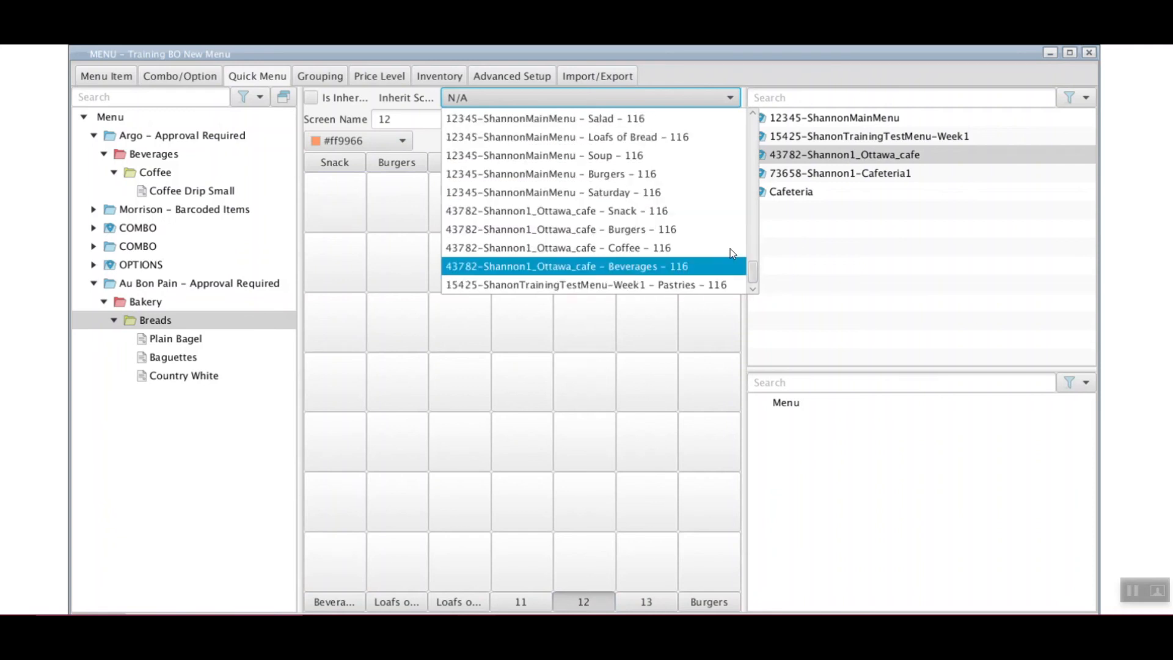
{"action": "left_click_drag", "start_coordinate": [753, 270], "coordinate": [753, 268]}
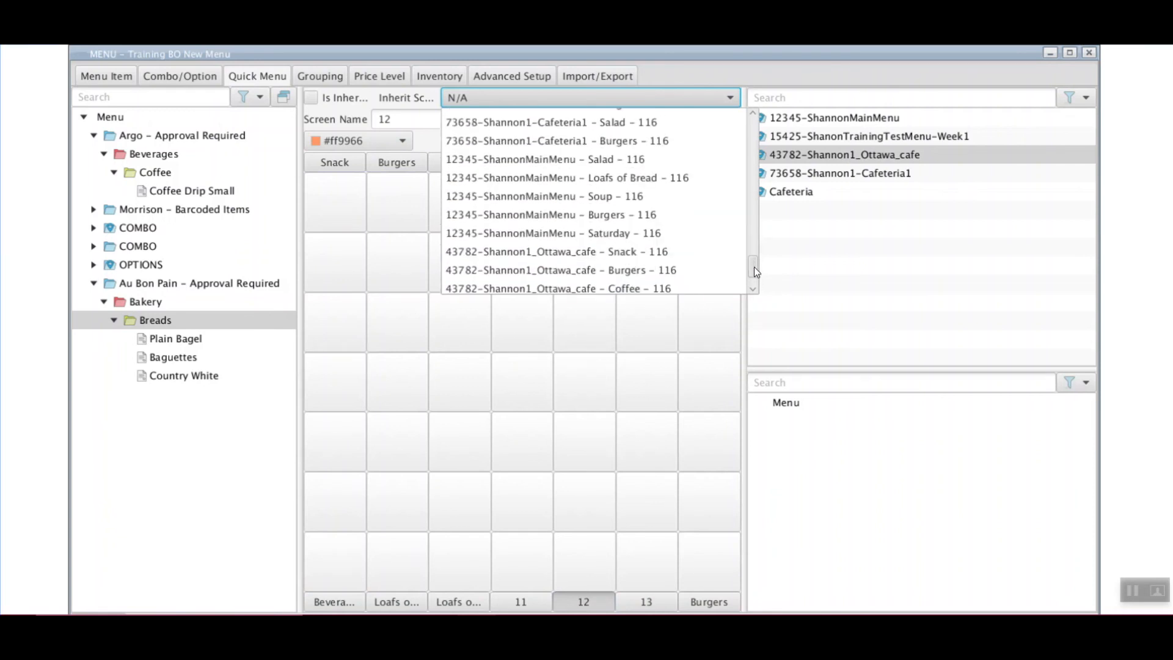
{"action": "left_click", "coordinate": [654, 289]}
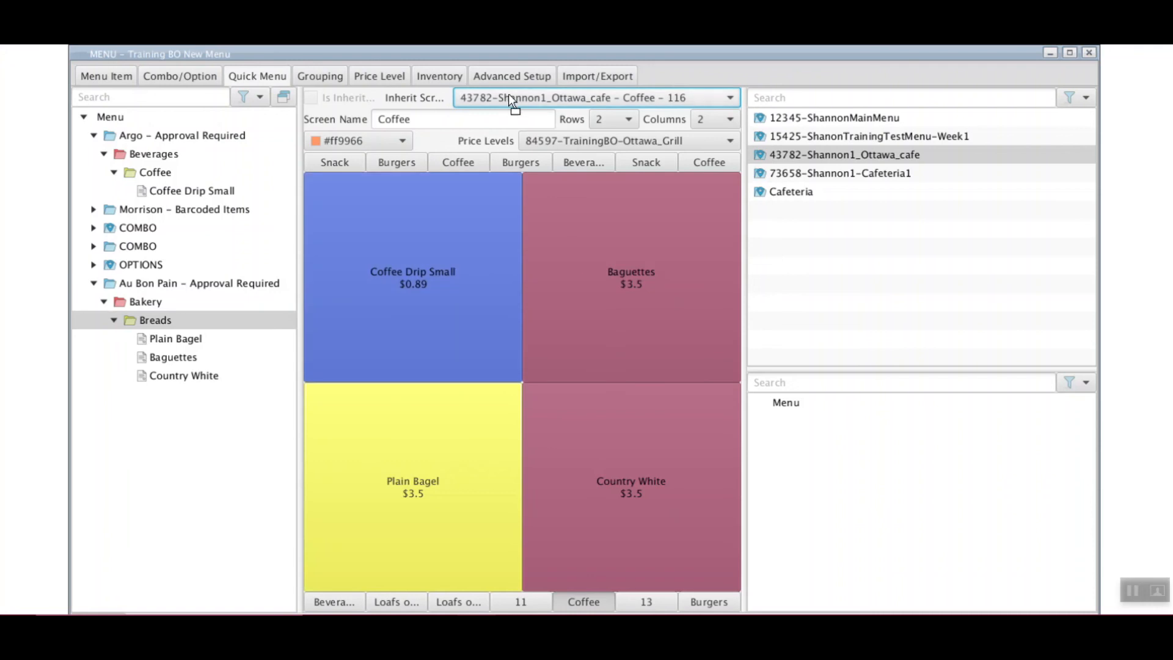
Widen the original Coffee screen to 3 columns and place Coffee Drip Small in both right cells
{"action": "left_click", "coordinate": [457, 162]}
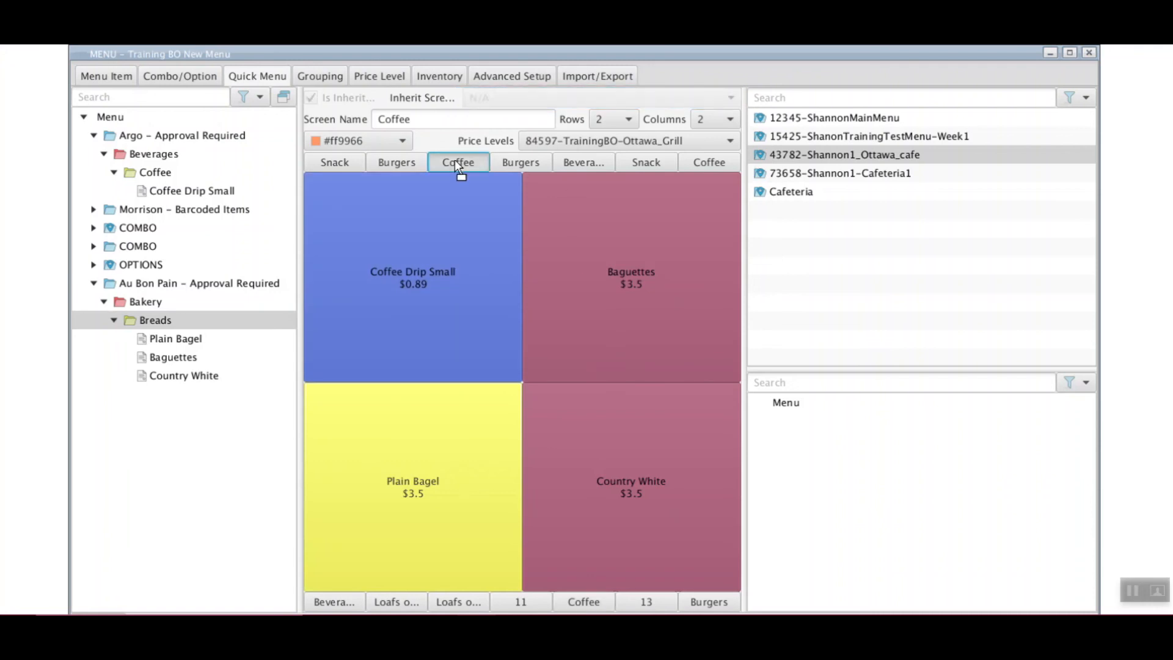
{"action": "left_click", "coordinate": [705, 119]}
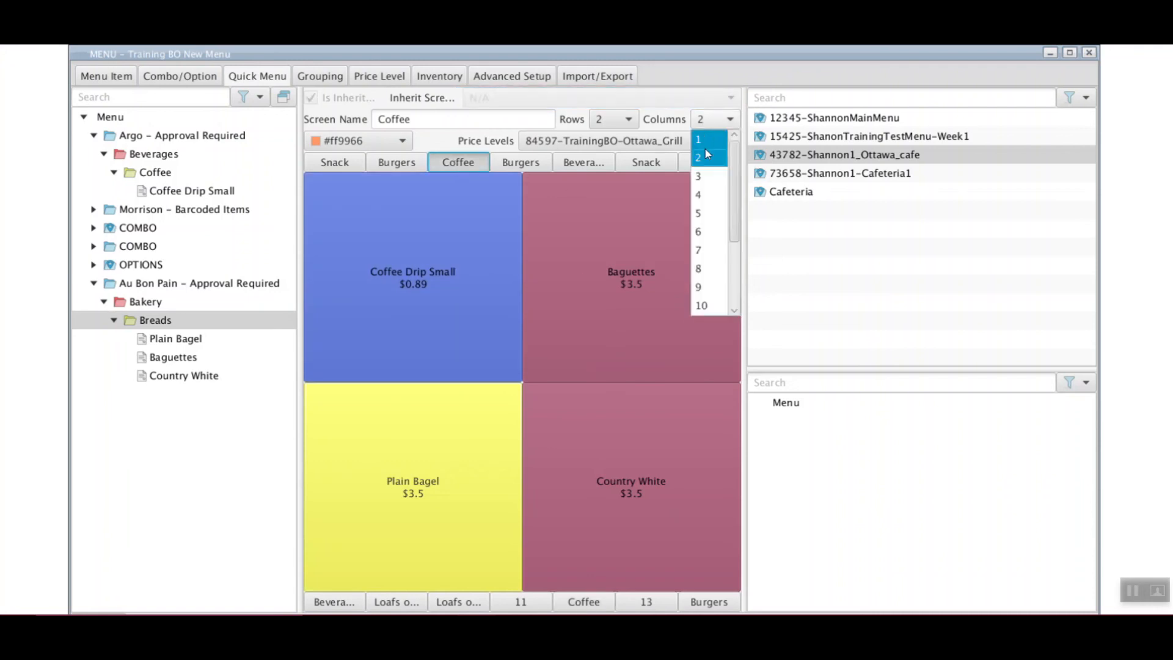
{"action": "left_click", "coordinate": [698, 177]}
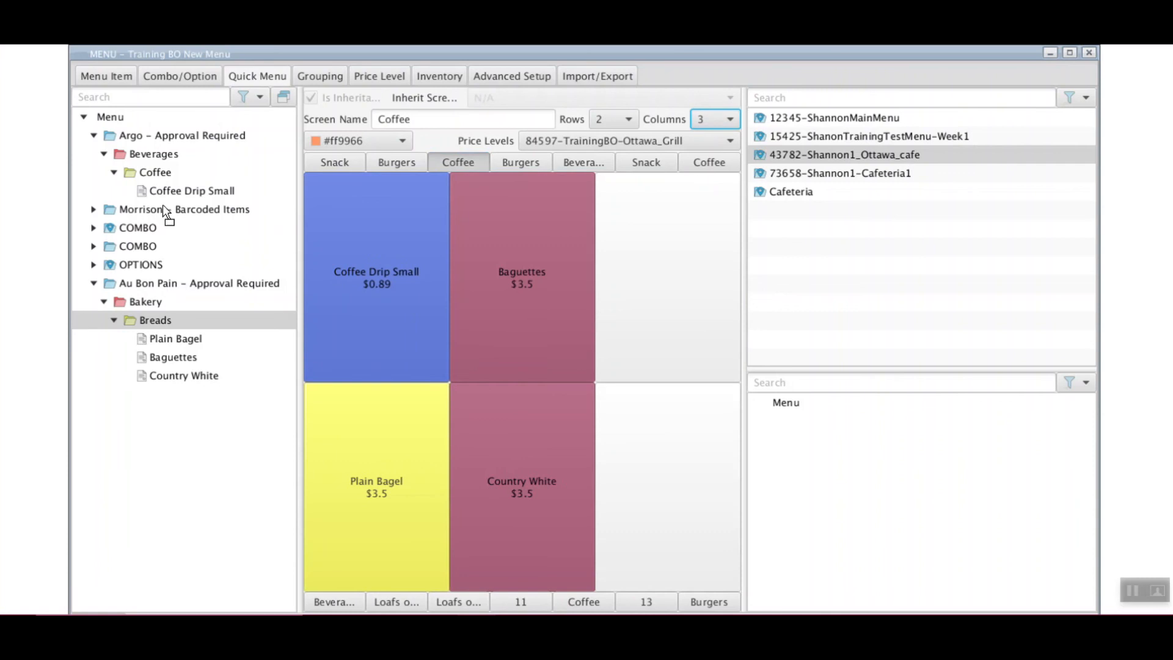
{"action": "left_click_drag", "start_coordinate": [164, 193], "coordinate": [615, 287]}
{"action": "left_click_drag", "start_coordinate": [190, 195], "coordinate": [708, 469]}
{"action": "left_click_drag", "start_coordinate": [683, 295], "coordinate": [673, 469]}
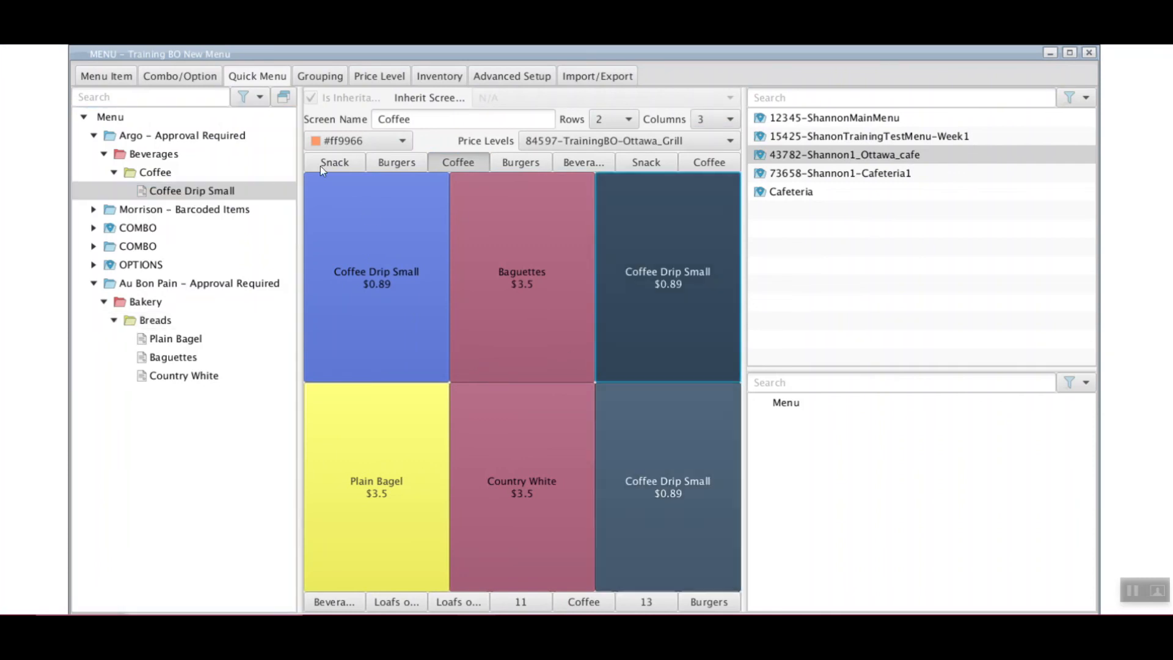
Colour the two new Coffee Drip Small buttons red (#e64d4d) and compare with the inheriting screen
{"action": "left_click", "coordinate": [347, 141]}
{"action": "left_click", "coordinate": [394, 218]}
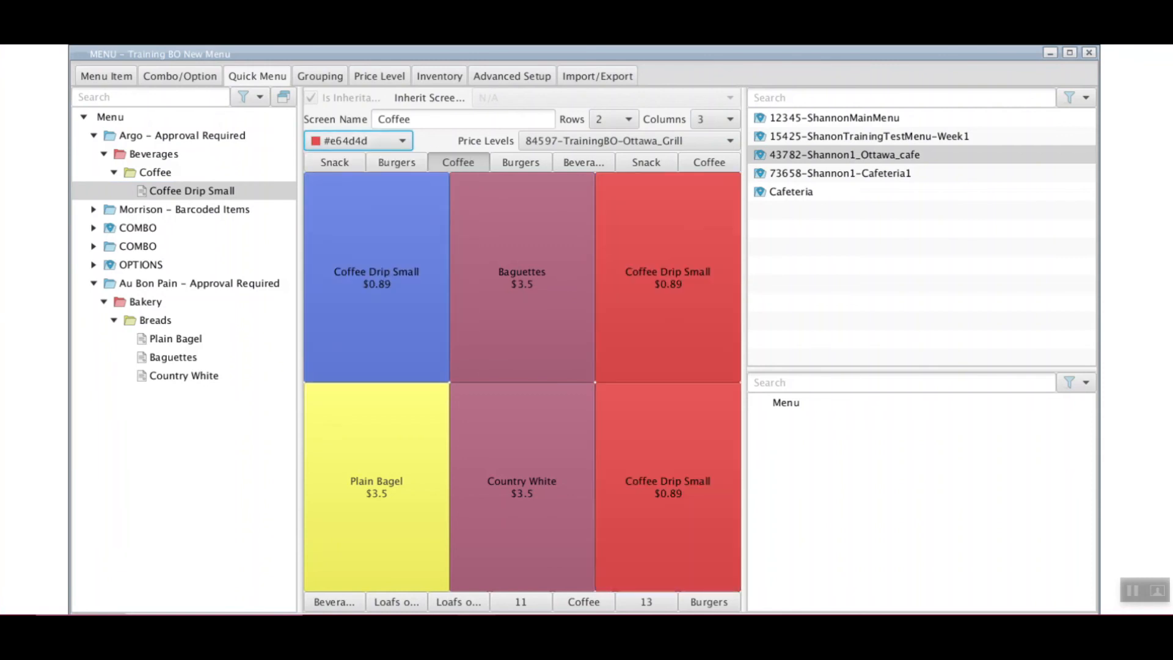
{"action": "left_click", "coordinate": [585, 603]}
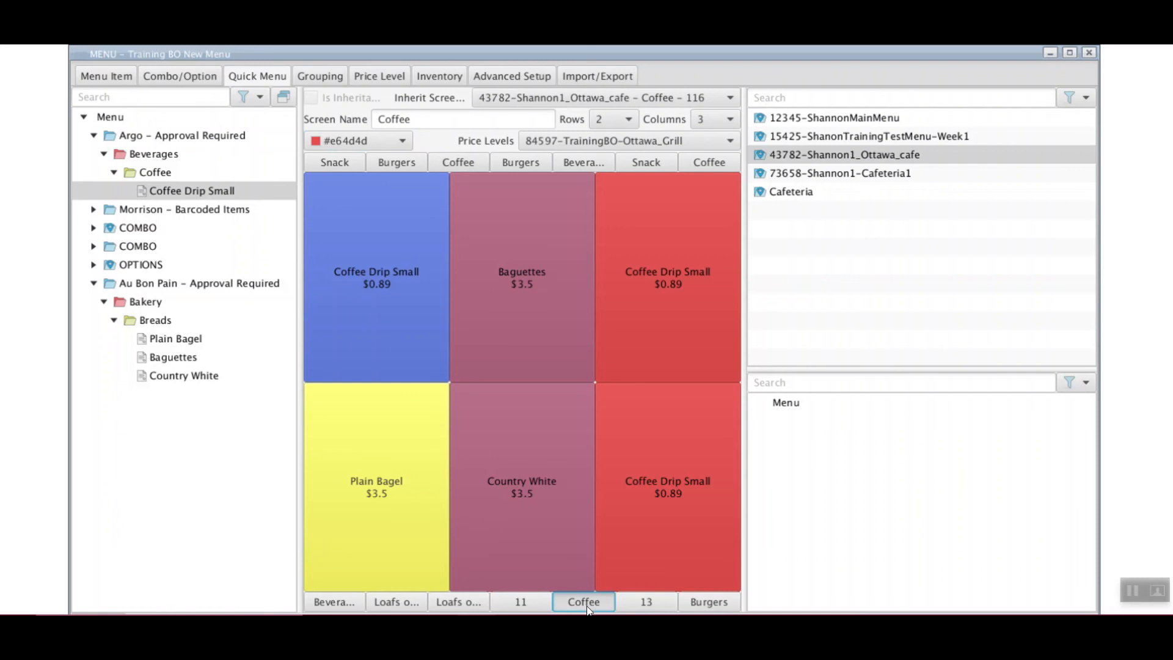
{"action": "left_click", "coordinate": [458, 163]}
{"action": "left_click", "coordinate": [587, 603]}
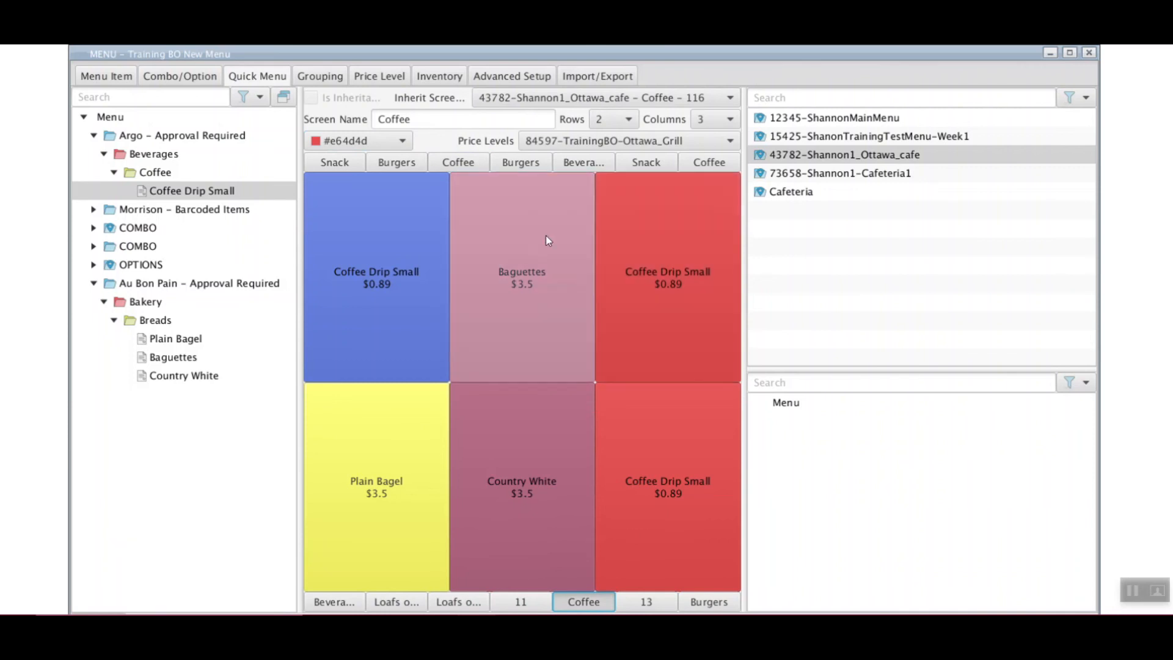
Remove the two red right-column Coffee Drip Small buttons from the Coffee screen
{"action": "left_click", "coordinate": [463, 166]}
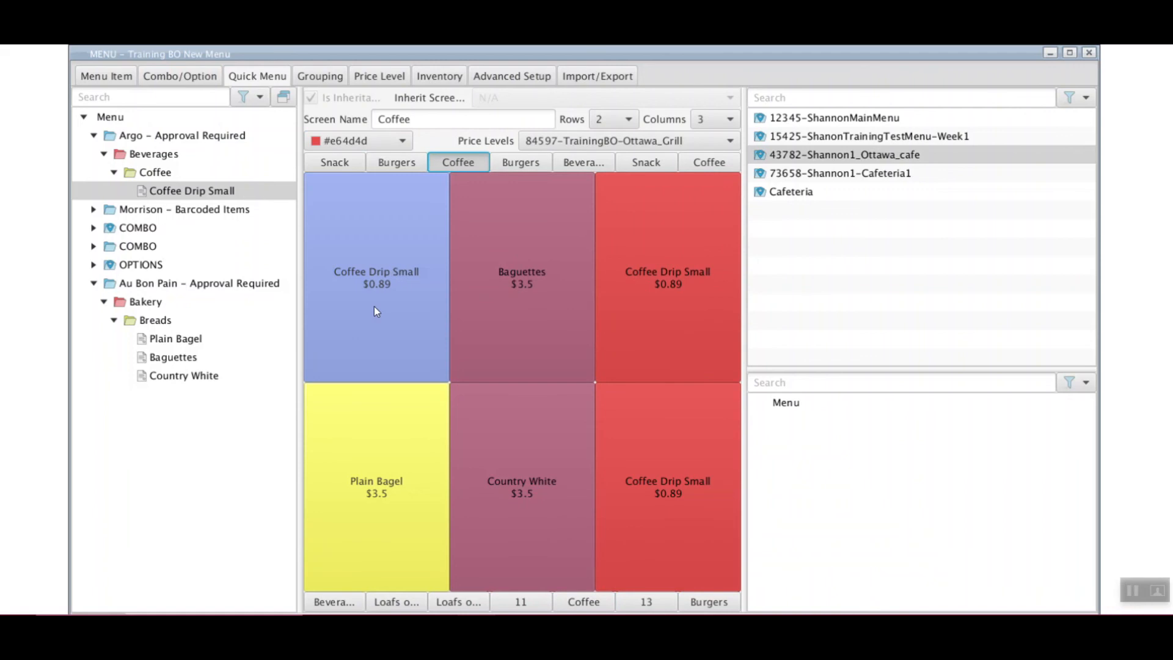
{"action": "left_click_drag", "start_coordinate": [677, 269], "coordinate": [679, 514]}
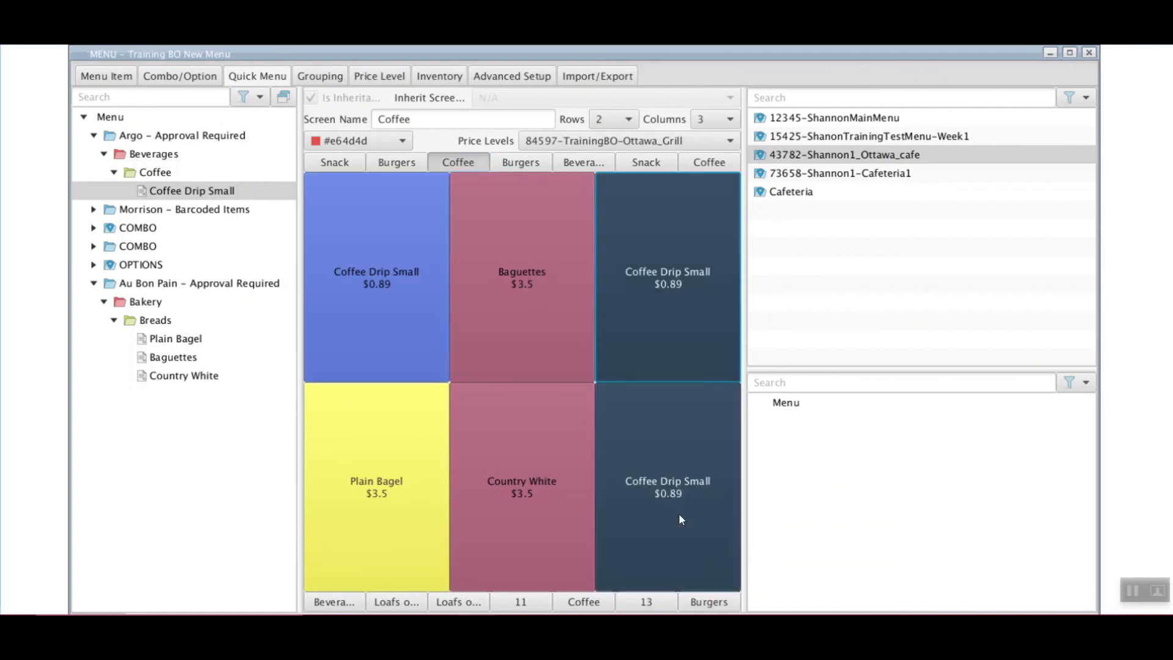
{"action": "right_click", "coordinate": [700, 325]}
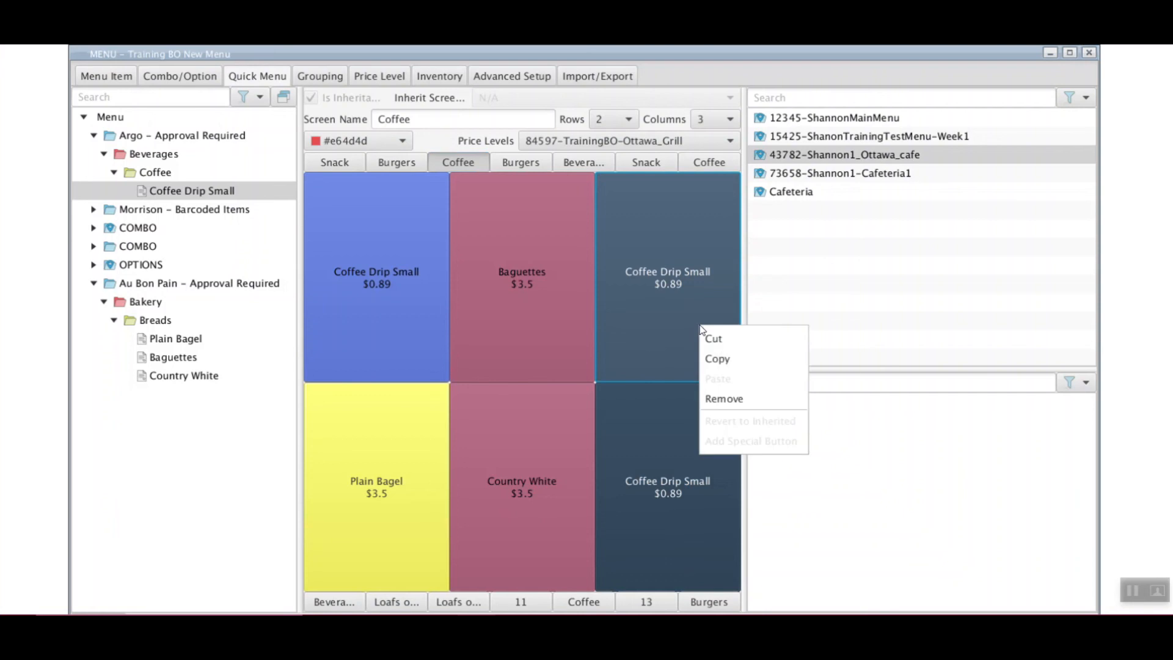
{"action": "left_click", "coordinate": [745, 398]}
Copy the remaining Coffee Drip Small, Plain Bagel and Country White buttons into screen 13's first cell
{"action": "mouse_move", "coordinate": [536, 237]}
{"action": "left_mouse_down"}
{"action": "mouse_move", "coordinate": [382, 421]}
{"action": "mouse_move", "coordinate": [567, 456]}
{"action": "mouse_move", "coordinate": [554, 369]}
{"action": "left_mouse_up"}
{"action": "right_click", "coordinate": [413, 231]}
{"action": "left_click", "coordinate": [450, 267]}
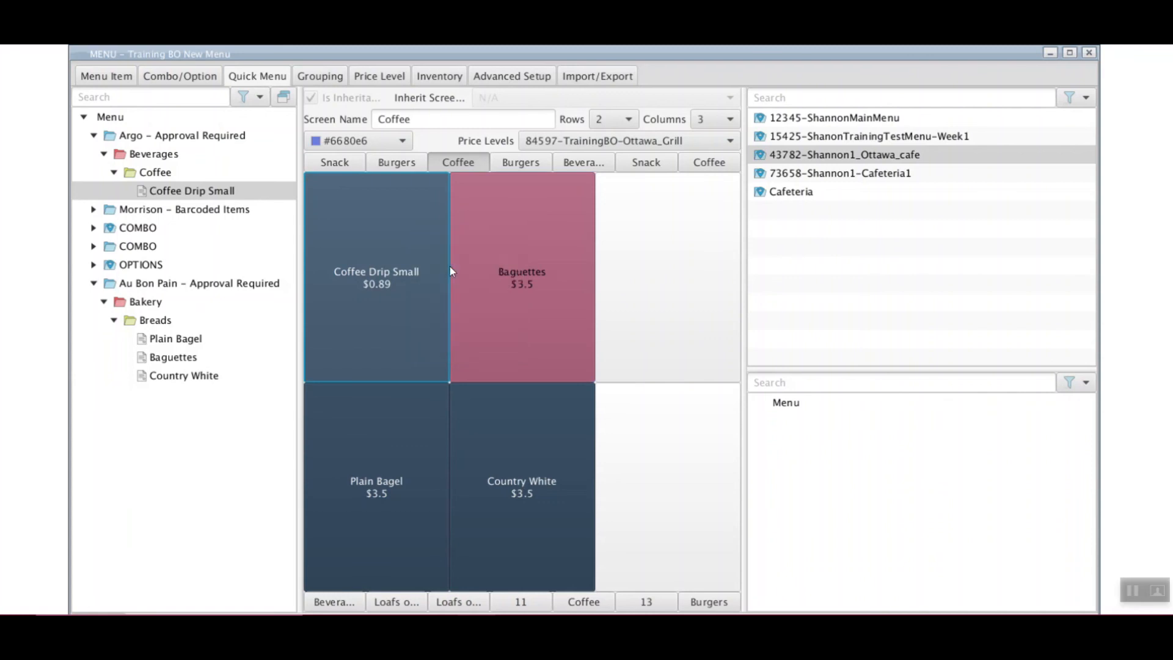
{"action": "left_click", "coordinate": [647, 601]}
{"action": "right_click", "coordinate": [360, 213]}
{"action": "left_click", "coordinate": [393, 261]}
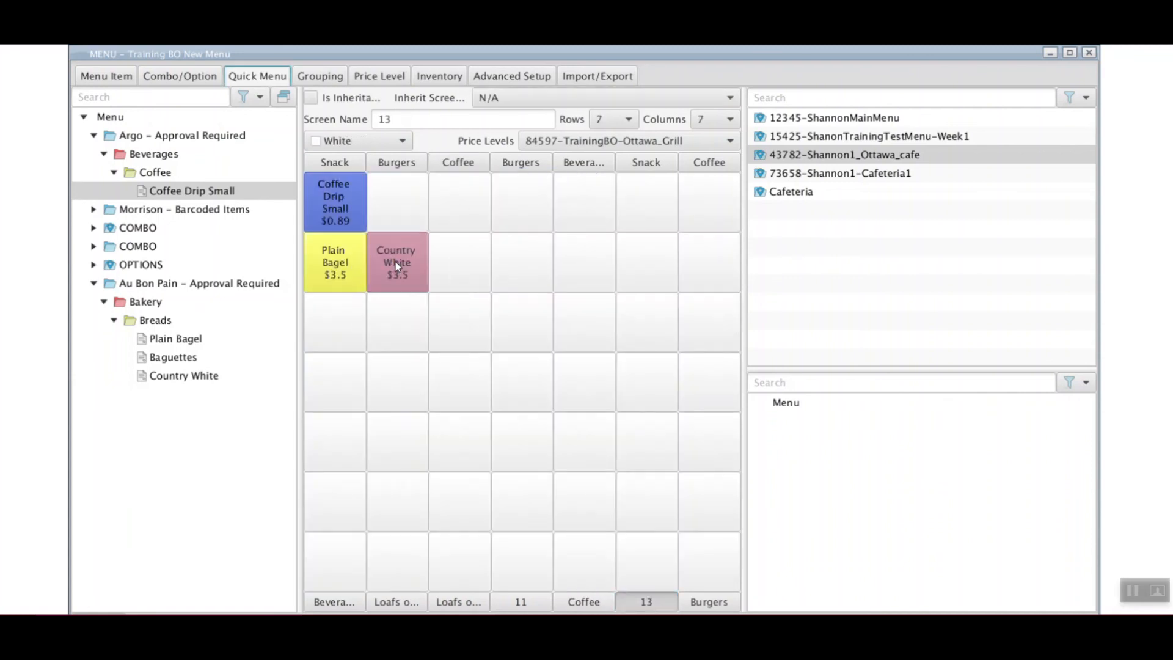
Review both Coffee screens, then show Price Levels: Coffee Drip Small 0.89, breads 3.5
{"action": "left_click", "coordinate": [585, 602]}
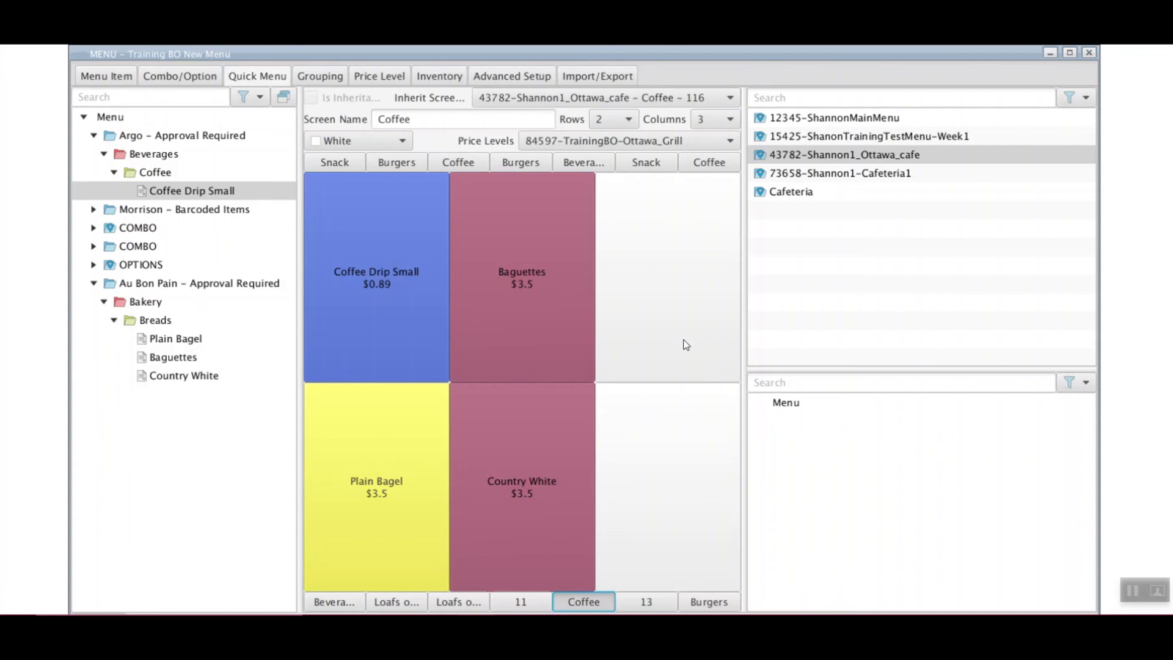
{"action": "left_click", "coordinate": [467, 162]}
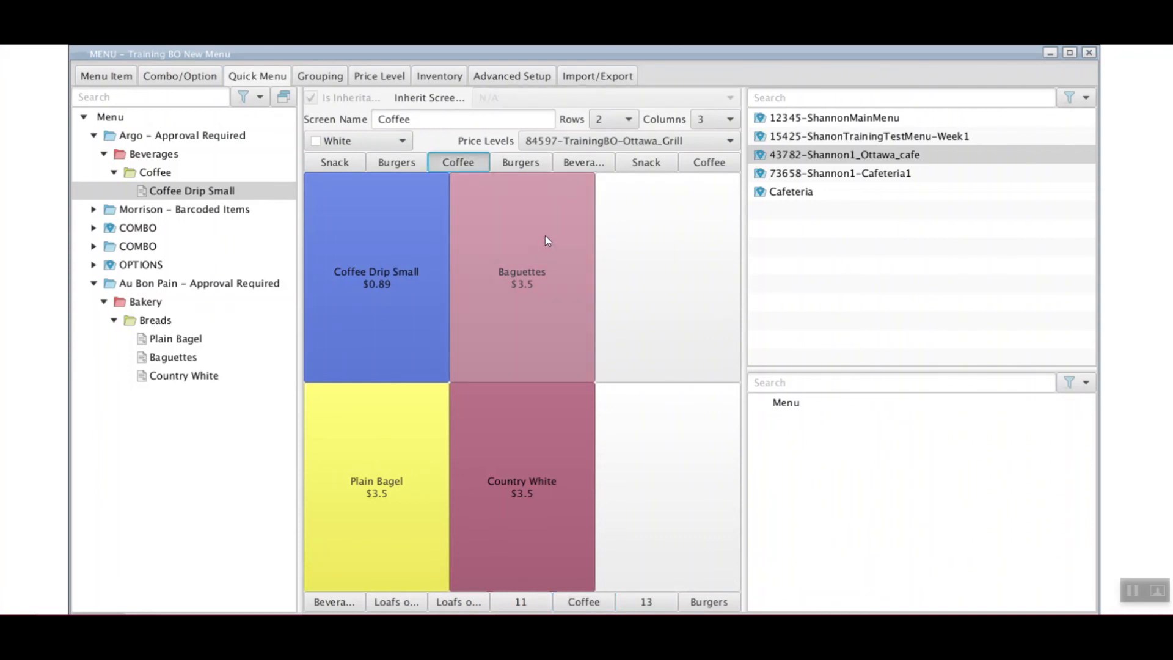
{"action": "left_click", "coordinate": [266, 78]}
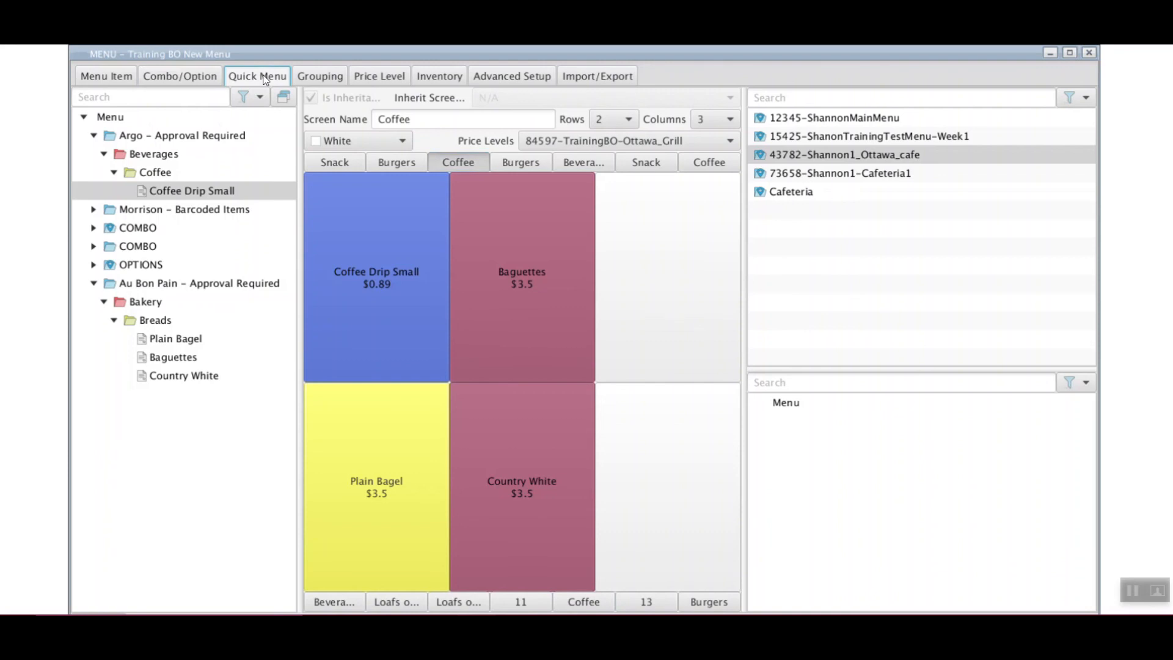
{"action": "left_click", "coordinate": [386, 78]}
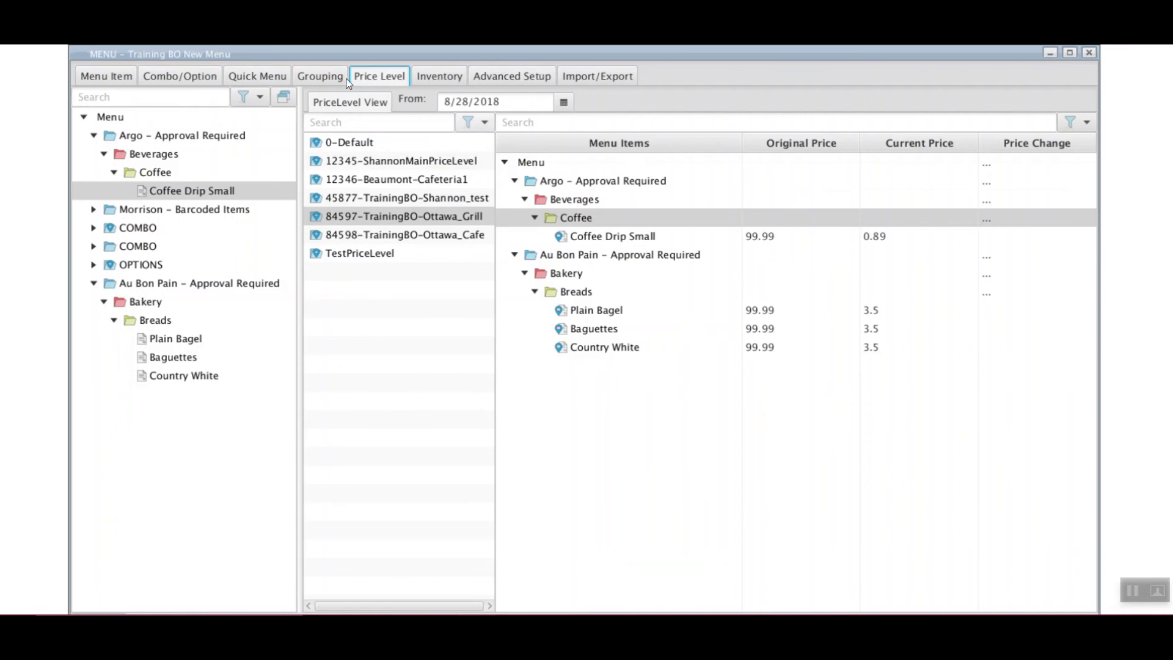
Return to the Quick Menu screens, then move on to the Combo/Option section
{"action": "left_click", "coordinate": [279, 75]}
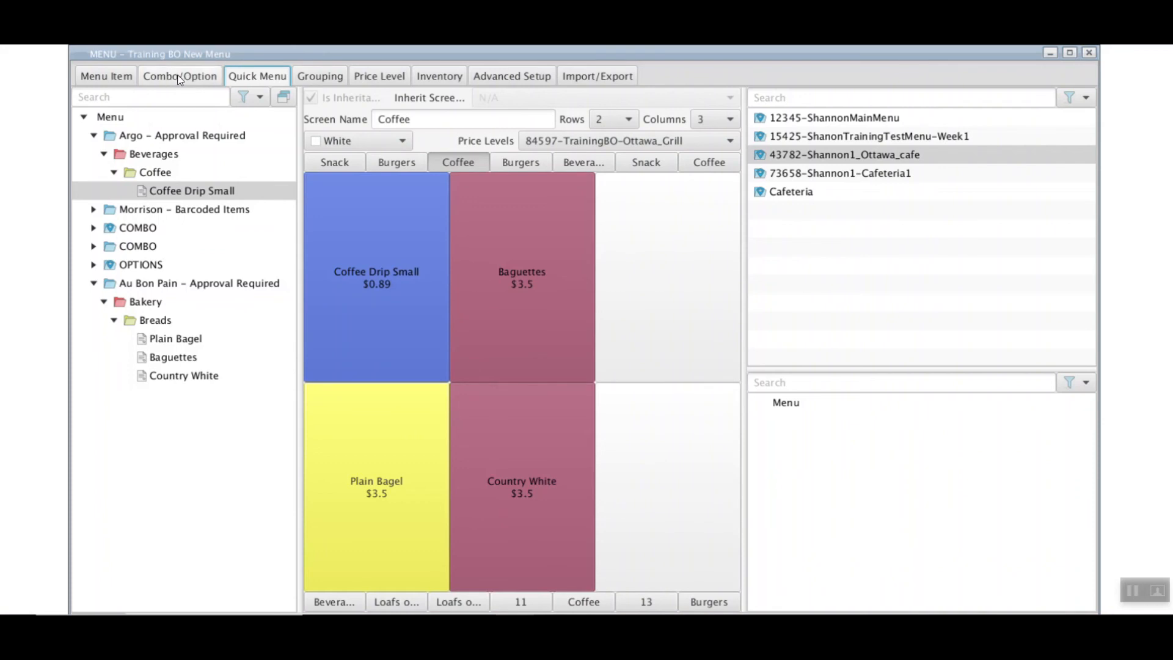
{"action": "left_click", "coordinate": [193, 81]}
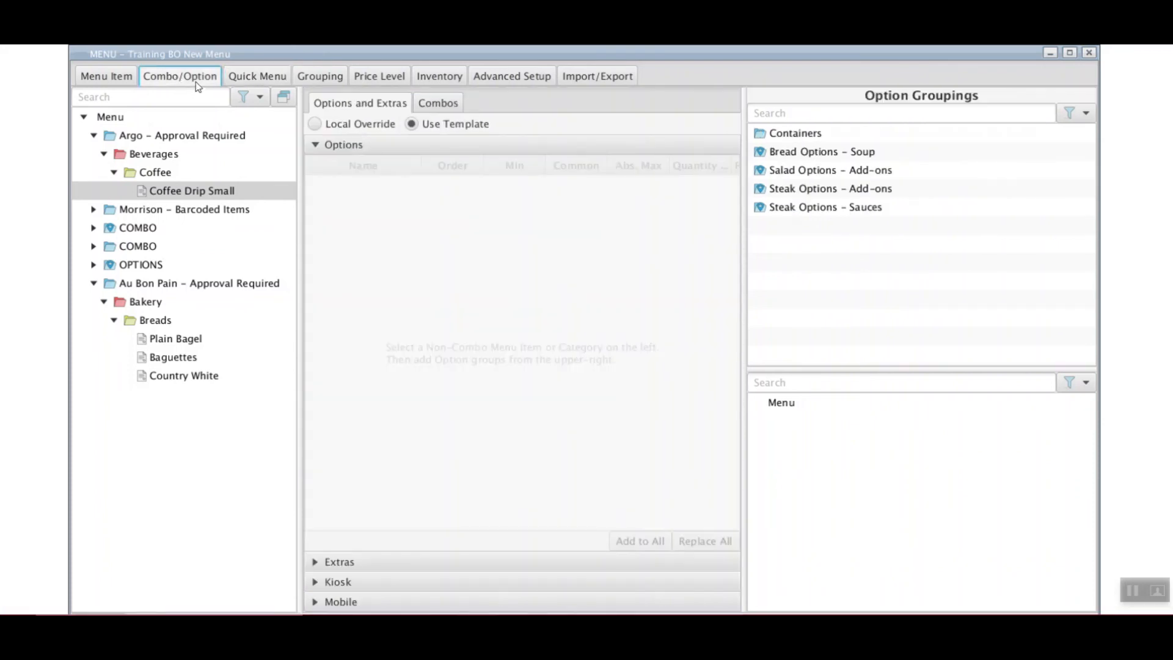
View the combo groupings, then show the COMBO category's details (burger combo, Order Id 1230)
{"action": "left_click", "coordinate": [443, 107]}
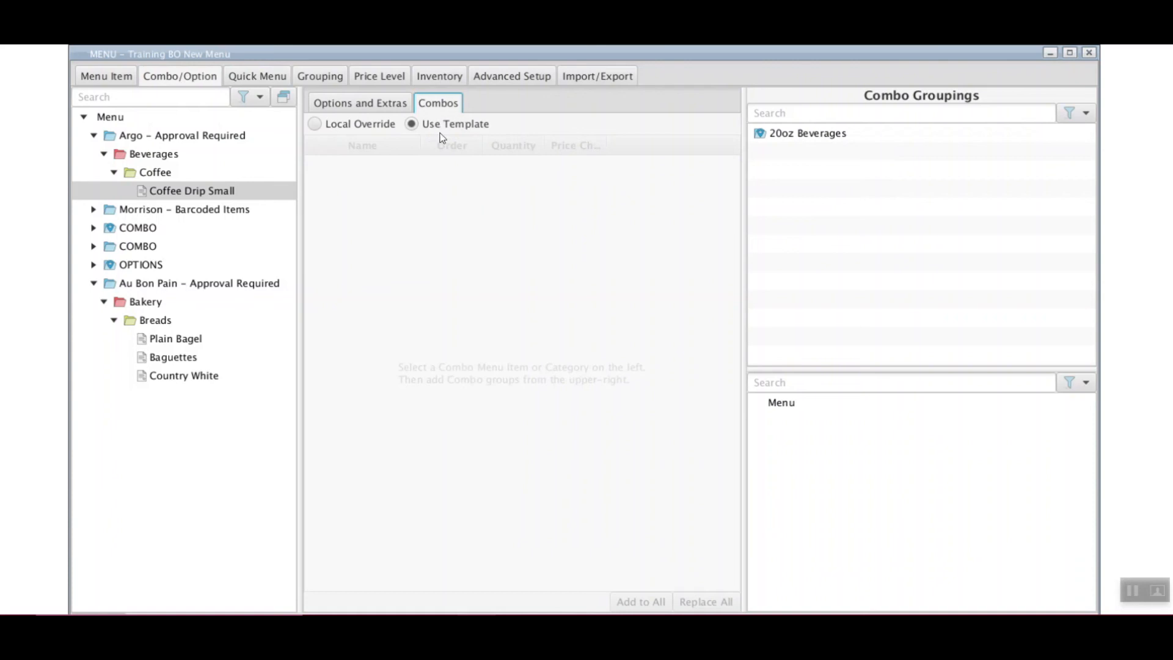
{"action": "left_click", "coordinate": [122, 78]}
{"action": "left_click", "coordinate": [127, 228]}
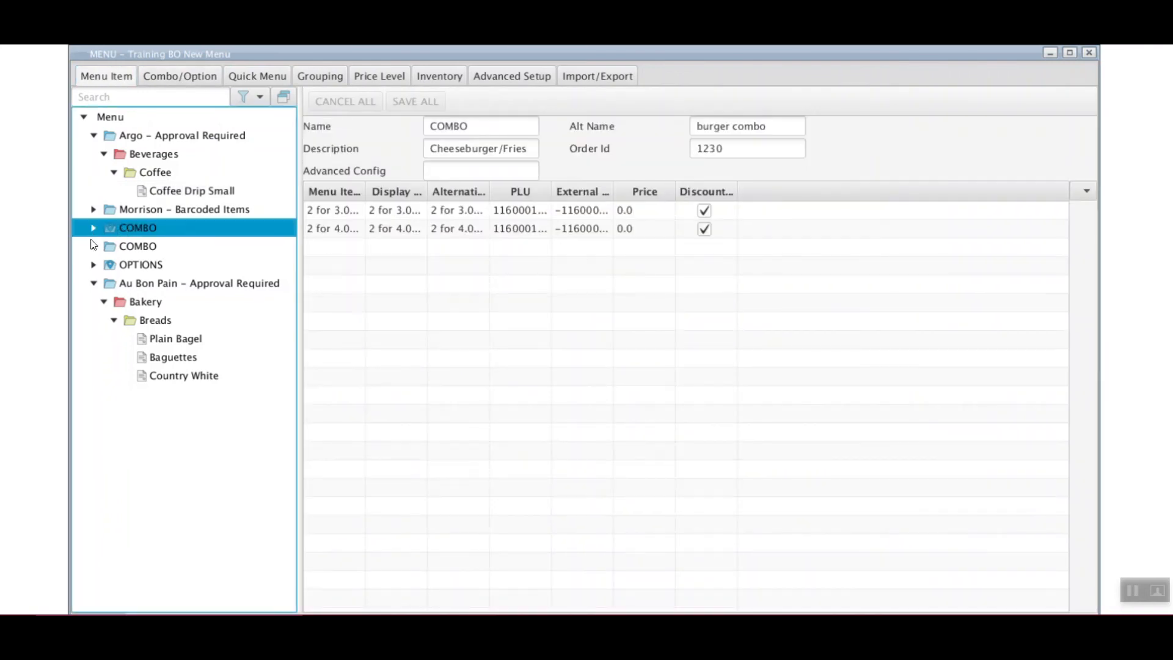
Expand the COMBO categories in the menu tree and open the $1 Coffee w/ Brkfst Oats item
{"action": "left_click", "coordinate": [94, 227]}
{"action": "left_click", "coordinate": [93, 266]}
{"action": "left_click", "coordinate": [104, 283]}
{"action": "left_click", "coordinate": [113, 301]}
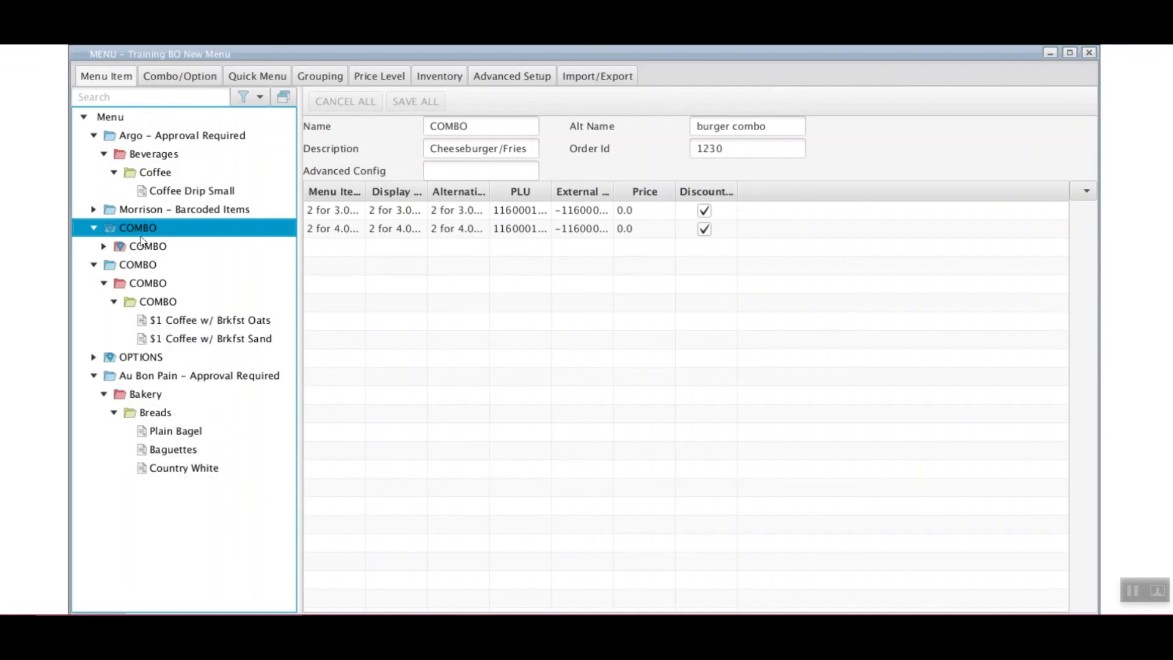
{"action": "left_click", "coordinate": [104, 246]}
{"action": "left_click", "coordinate": [114, 265]}
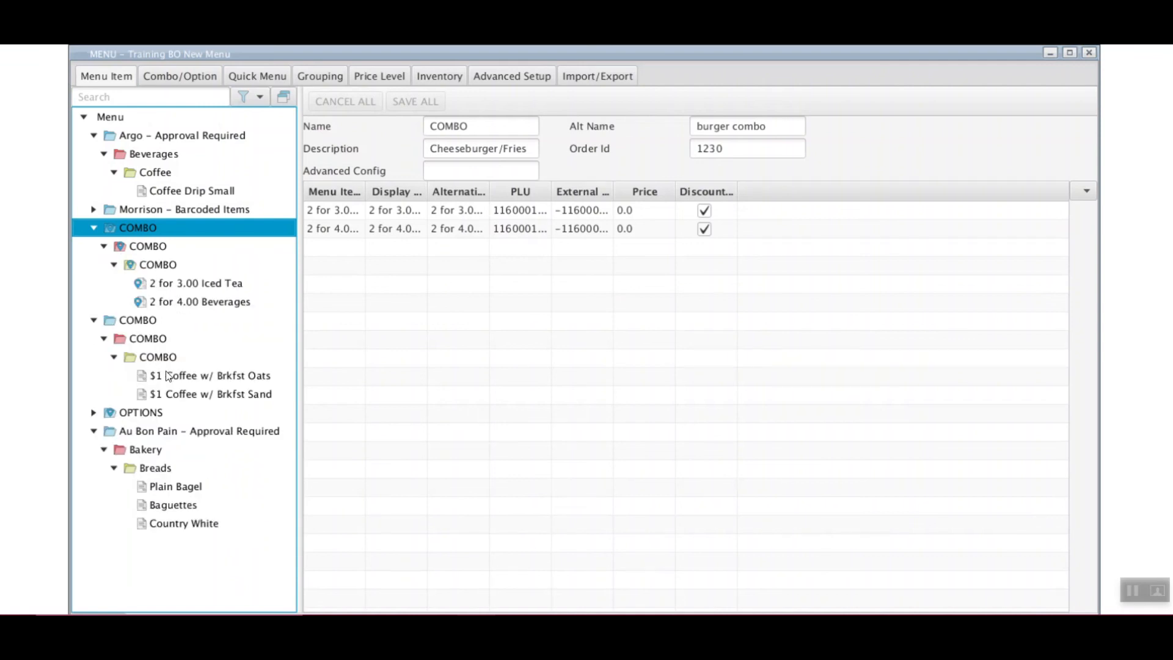
{"action": "left_click", "coordinate": [195, 379]}
Review the item's combo detection options, leaving it on Auto detect on total
{"action": "left_click", "coordinate": [420, 192]}
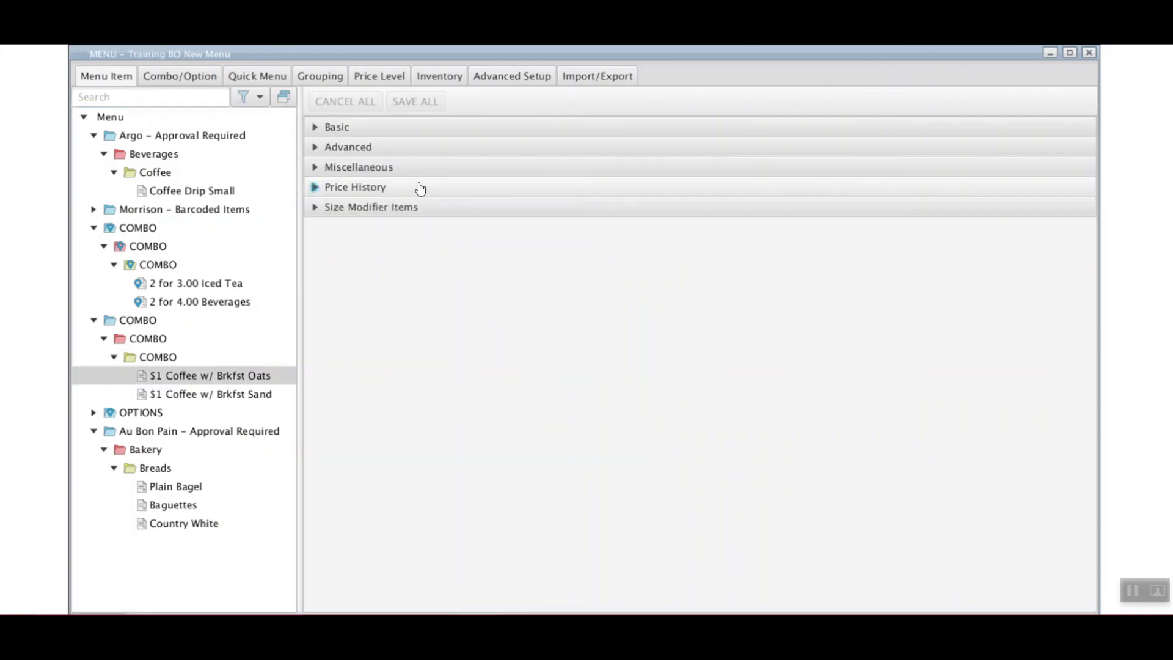
{"action": "left_click", "coordinate": [426, 151]}
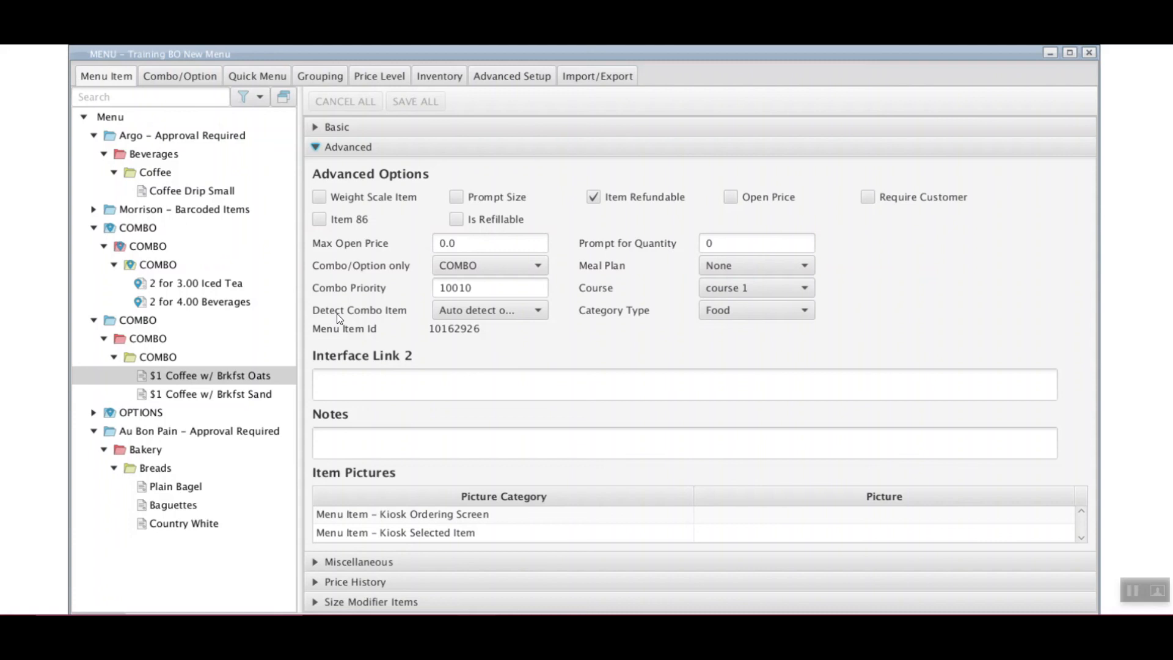
{"action": "left_click", "coordinate": [538, 310]}
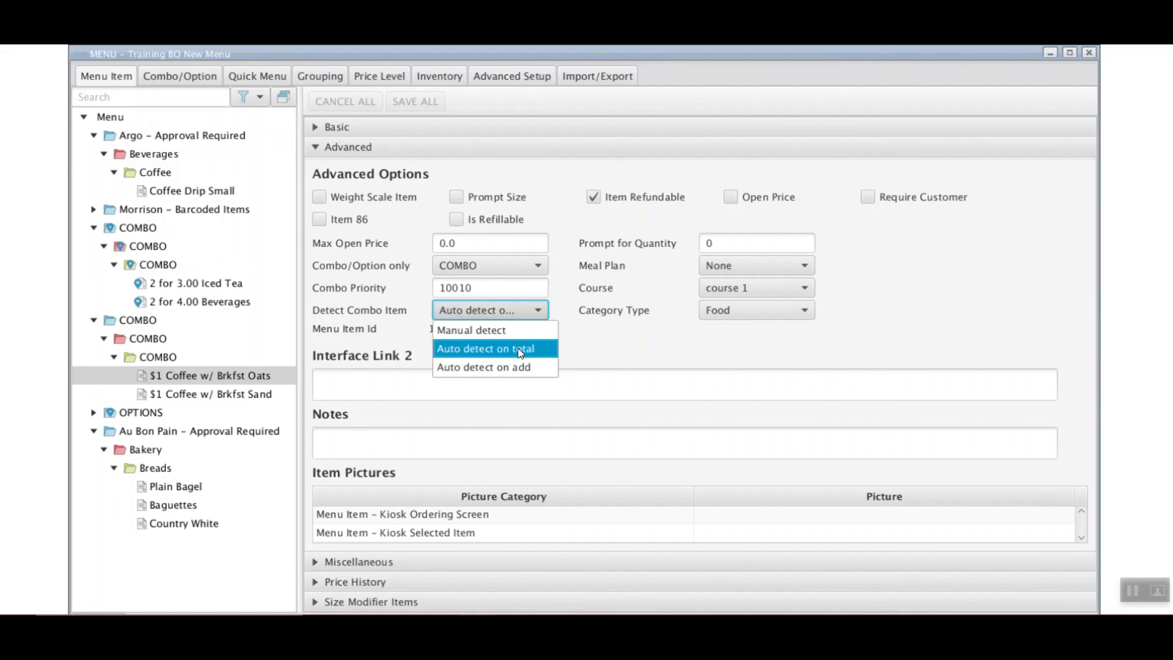
{"action": "left_click", "coordinate": [647, 337]}
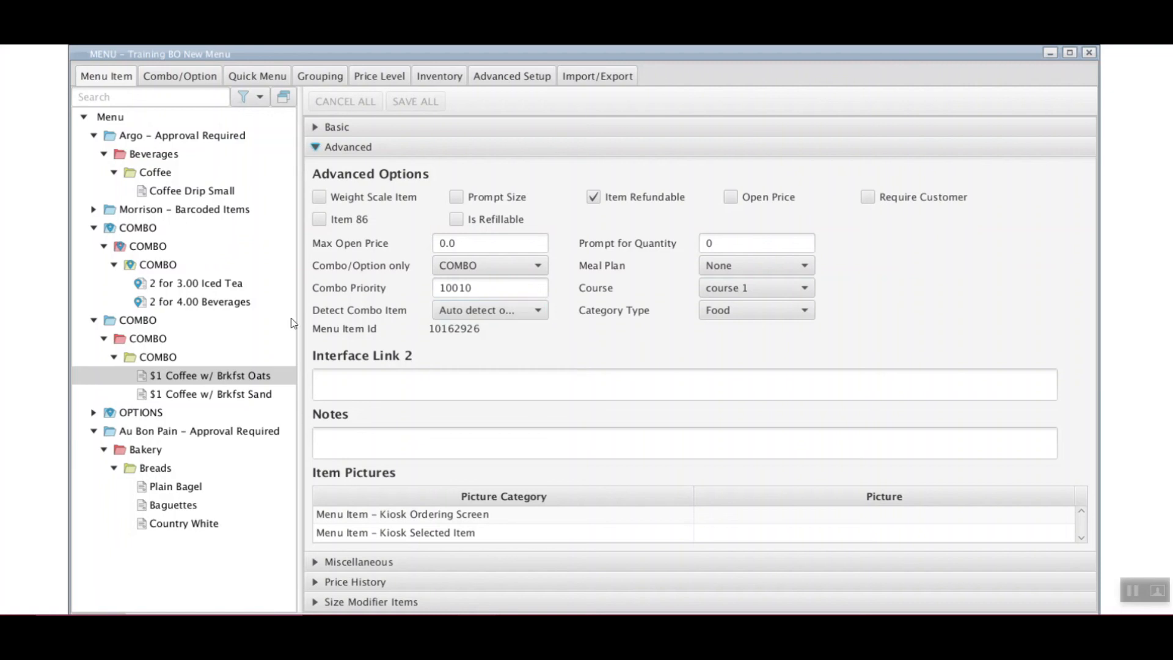
{"action": "left_click", "coordinate": [518, 316]}
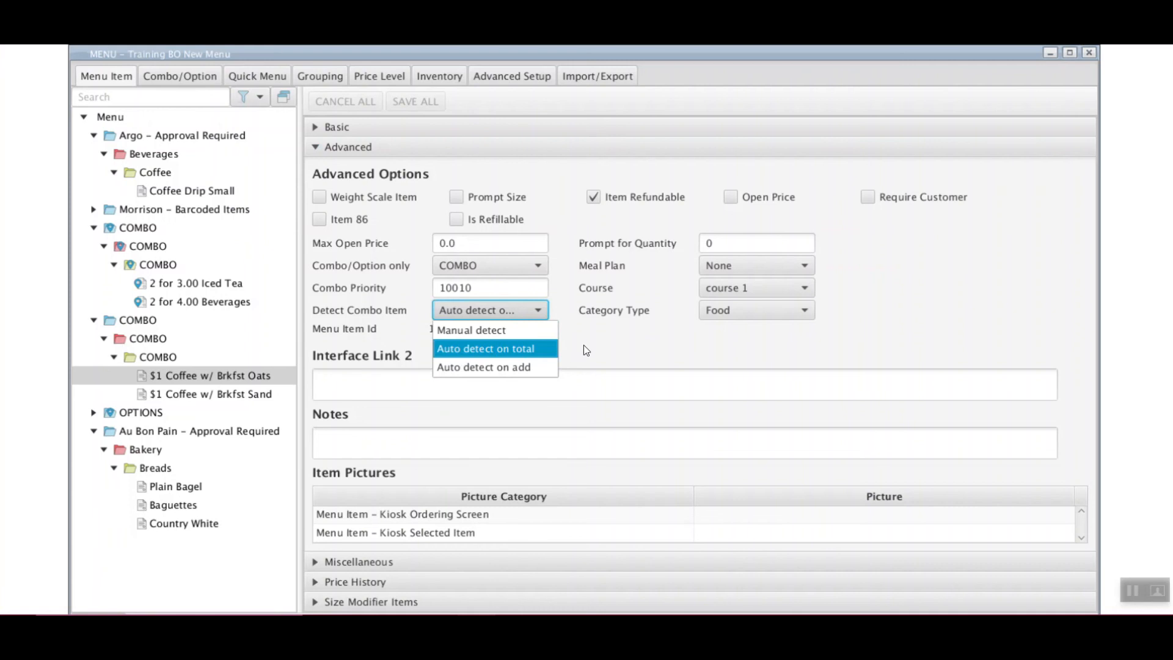
{"action": "left_click", "coordinate": [608, 336]}
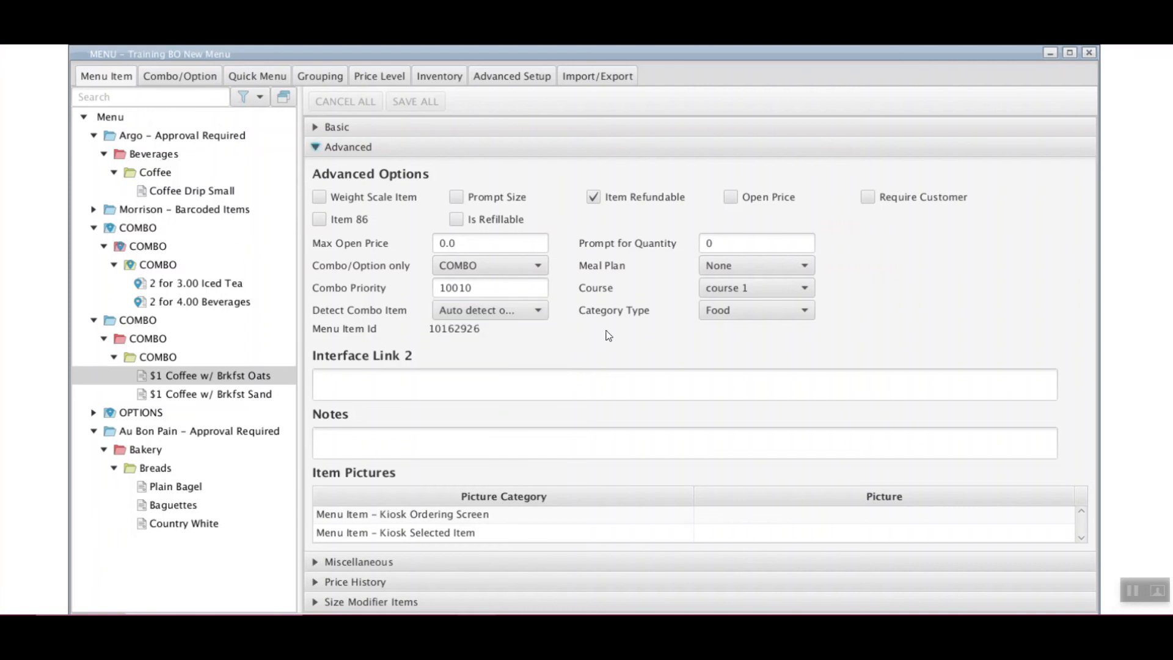
{"action": "left_click", "coordinate": [199, 81]}
Select the 2 for 4.00 Beverages combo item and the 20oz Beverages combo grouping
{"action": "left_click", "coordinate": [175, 288]}
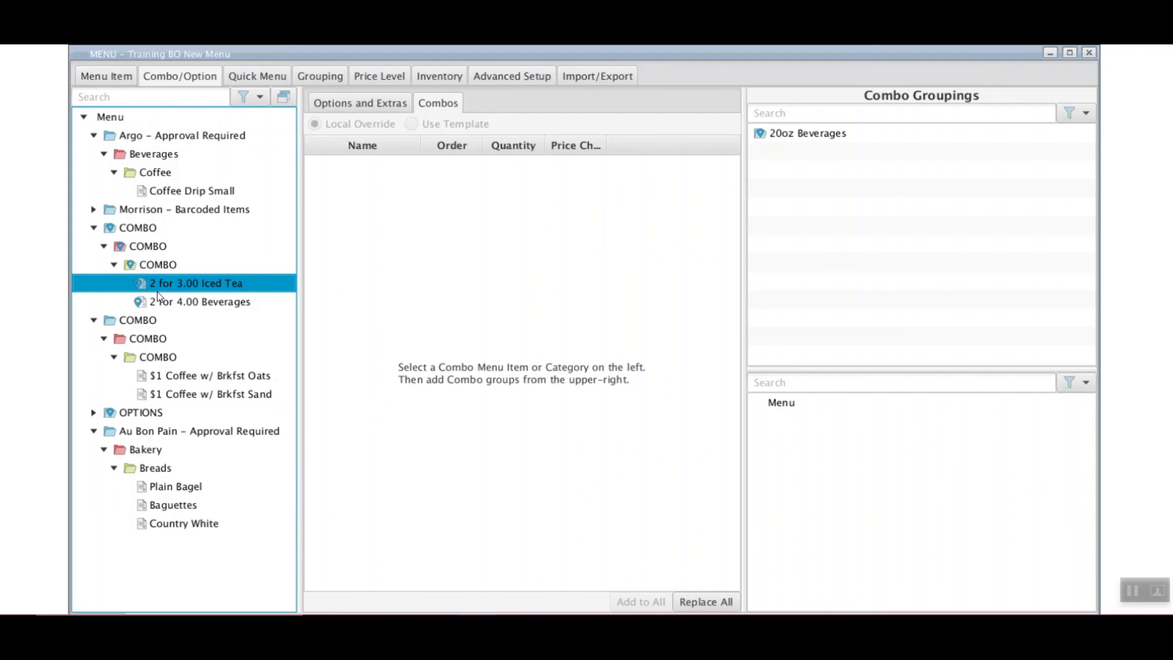
{"action": "left_click", "coordinate": [164, 300]}
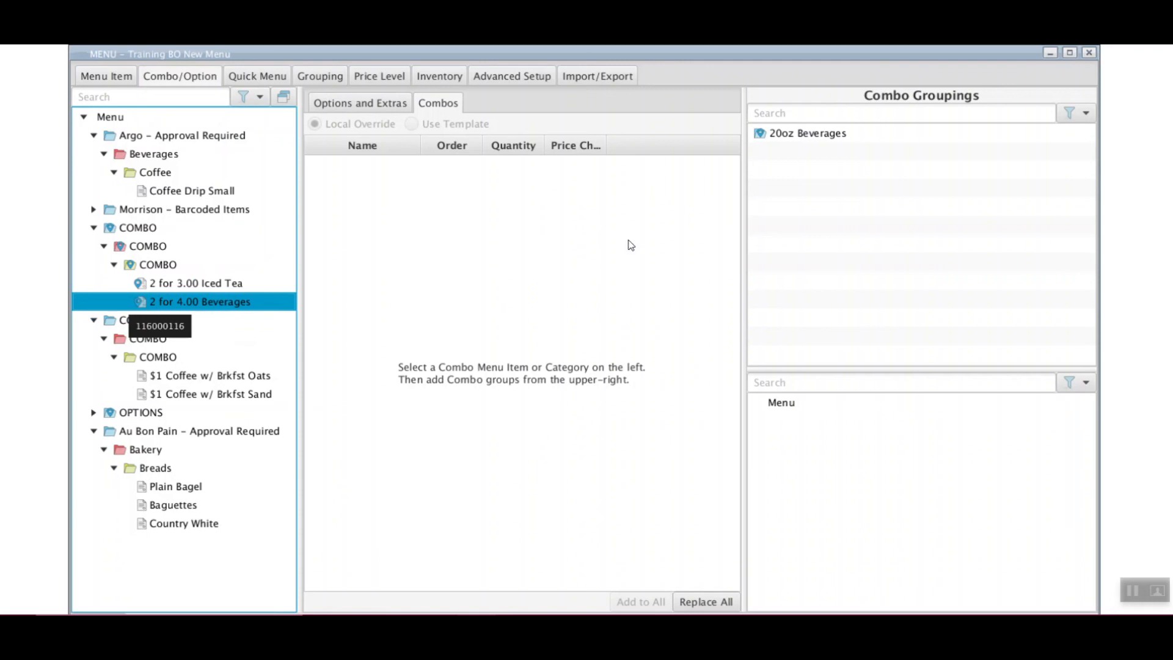
{"action": "left_click", "coordinate": [861, 138]}
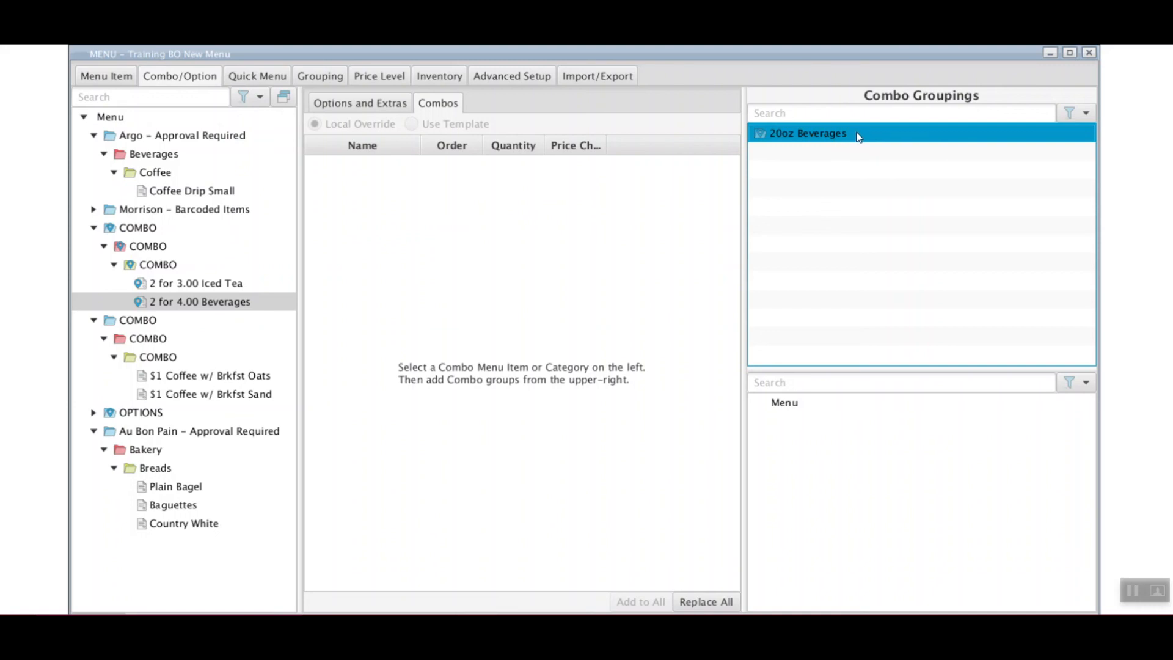
Add two 20oz Beverages groupings to the 2 for 4.00 Beverages combo
{"action": "left_click_drag", "start_coordinate": [859, 135], "coordinate": [195, 304]}
{"action": "left_click", "coordinate": [195, 302]}
{"action": "right_click", "coordinate": [200, 298]}
{"action": "left_click", "coordinate": [170, 309]}
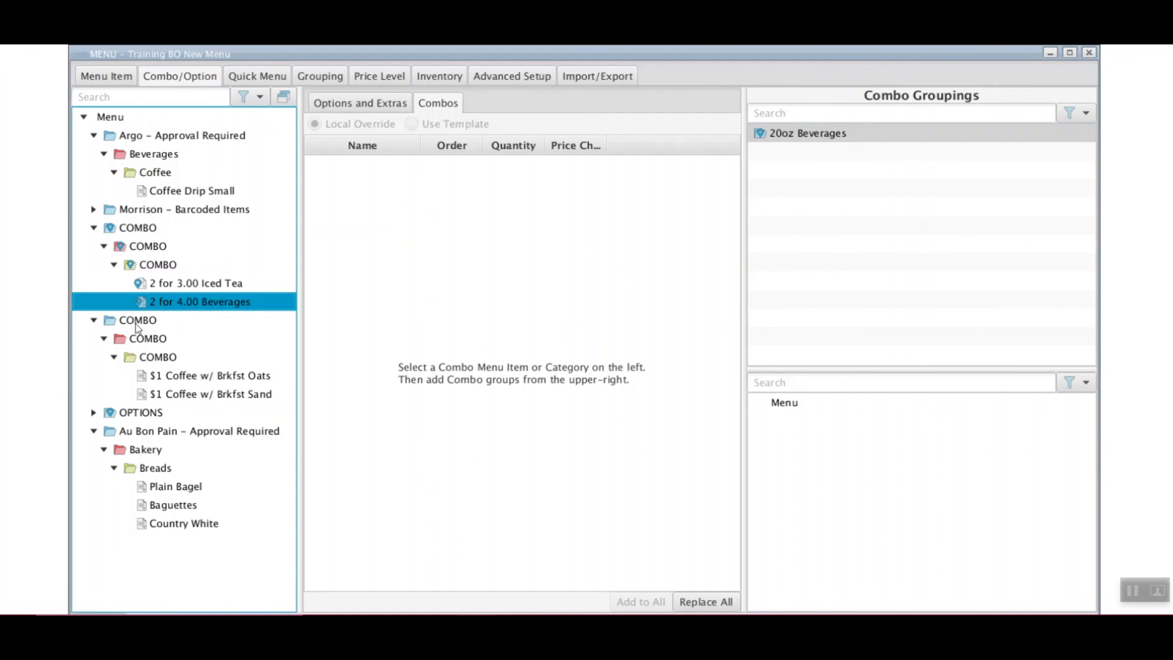
{"action": "left_click", "coordinate": [921, 136]}
{"action": "left_click_drag", "start_coordinate": [944, 133], "coordinate": [515, 203]}
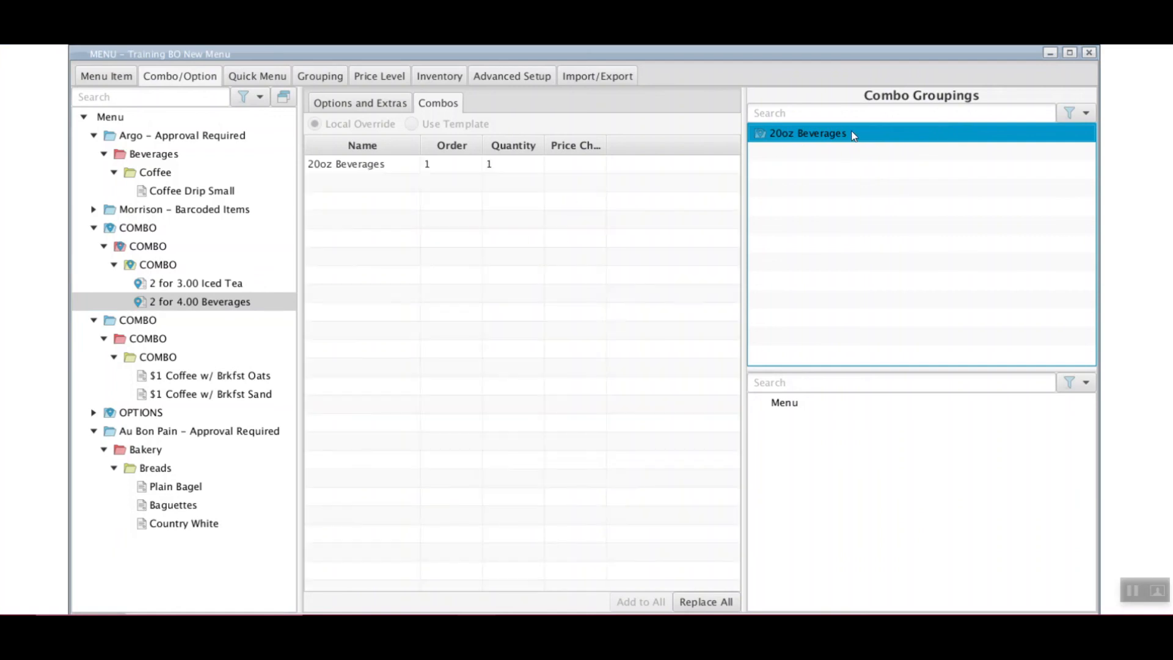
{"action": "left_click_drag", "start_coordinate": [413, 196], "coordinate": [409, 193]}
{"action": "left_click", "coordinate": [385, 166]}
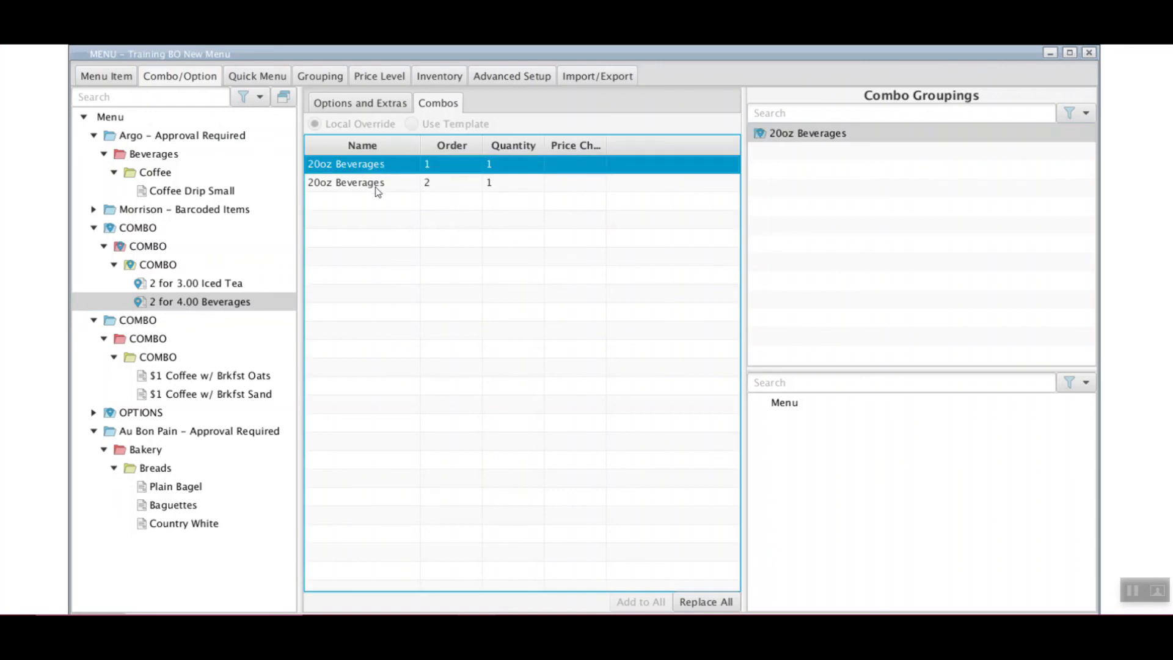
{"action": "left_click", "coordinate": [377, 189]}
{"action": "left_click", "coordinate": [378, 165]}
Set the price change of both 20oz Beverages rows to =2.00
{"action": "double_click", "coordinate": [581, 164]}
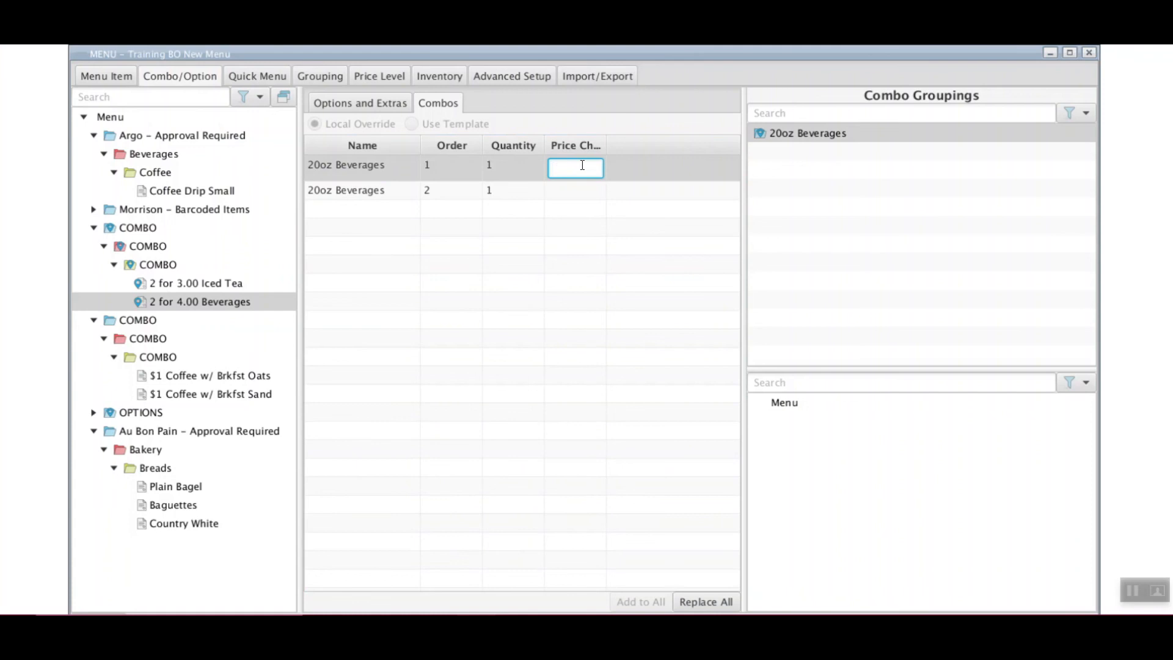
{"action": "type", "text": "-"}
{"action": "type", "text": "2.00"}
{"action": "key", "text": "Return"}
{"action": "left_click", "coordinate": [562, 182]}
{"action": "left_click", "coordinate": [561, 182]}
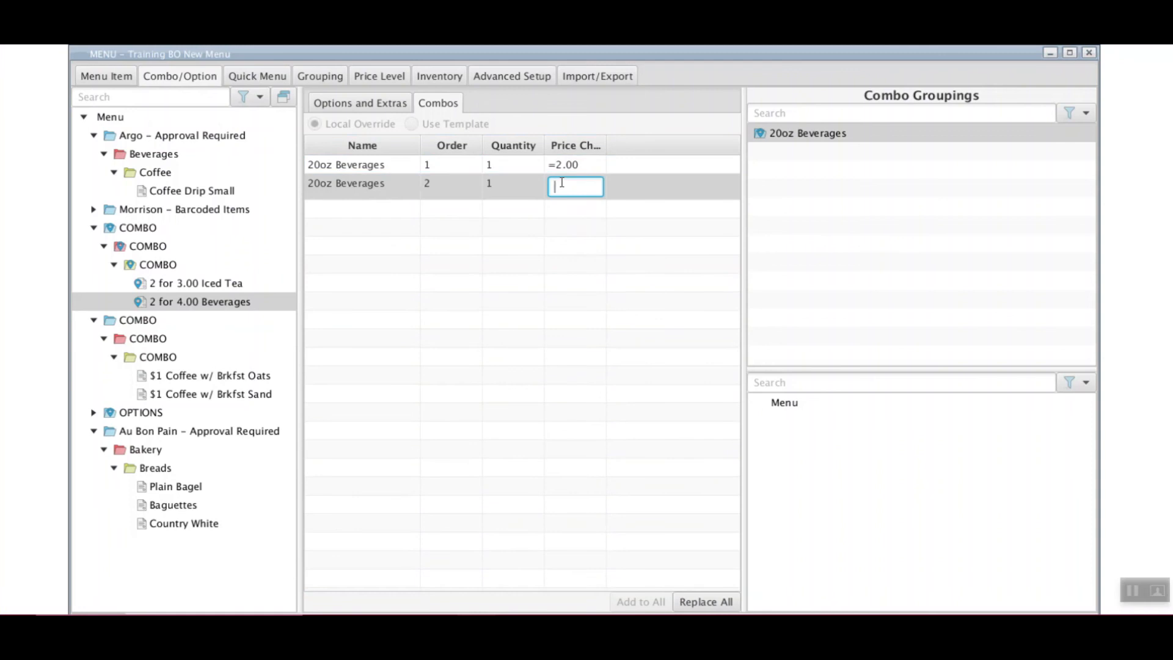
{"action": "type", "text": "=3.00"}
{"action": "key", "text": "Return"}
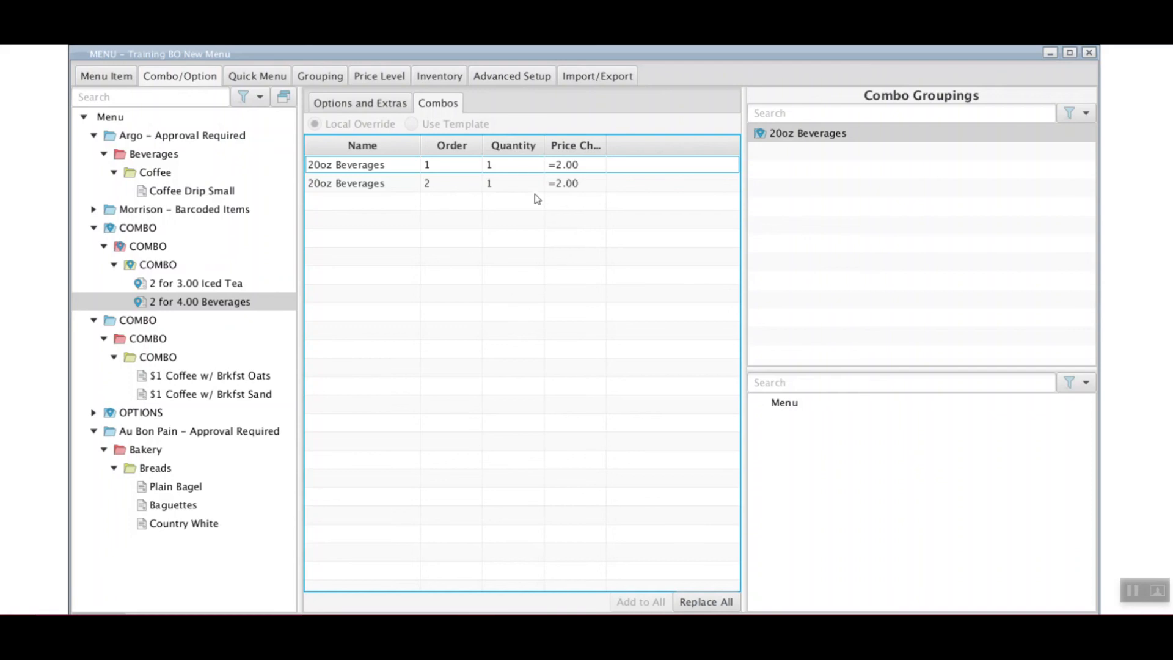
{"action": "left_click", "coordinate": [502, 165]}
{"action": "left_click", "coordinate": [502, 186]}
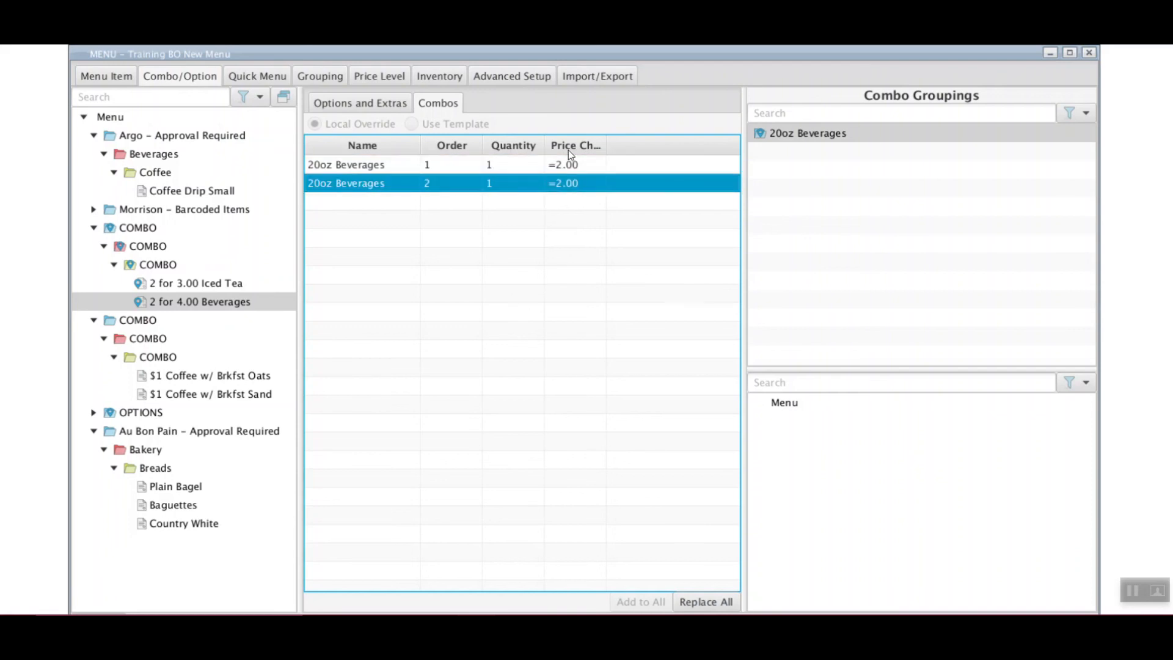
{"action": "left_click", "coordinate": [492, 166]}
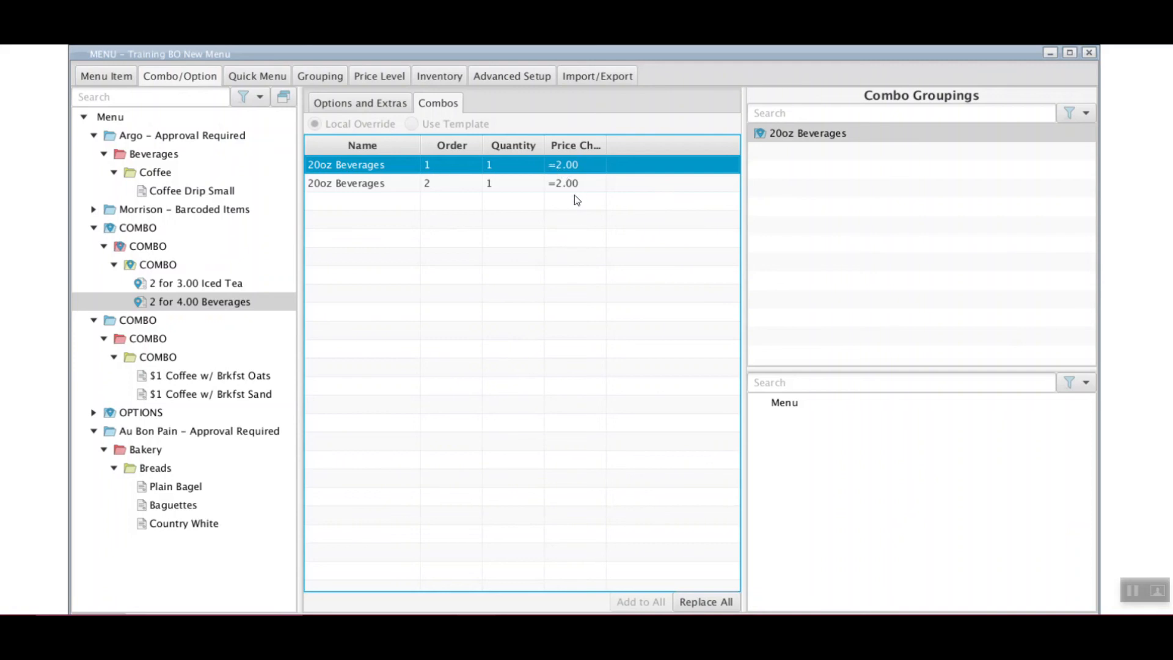
Select the 20oz Beverages grouping, then show the Coffee category's combo settings
{"action": "left_click", "coordinate": [829, 132]}
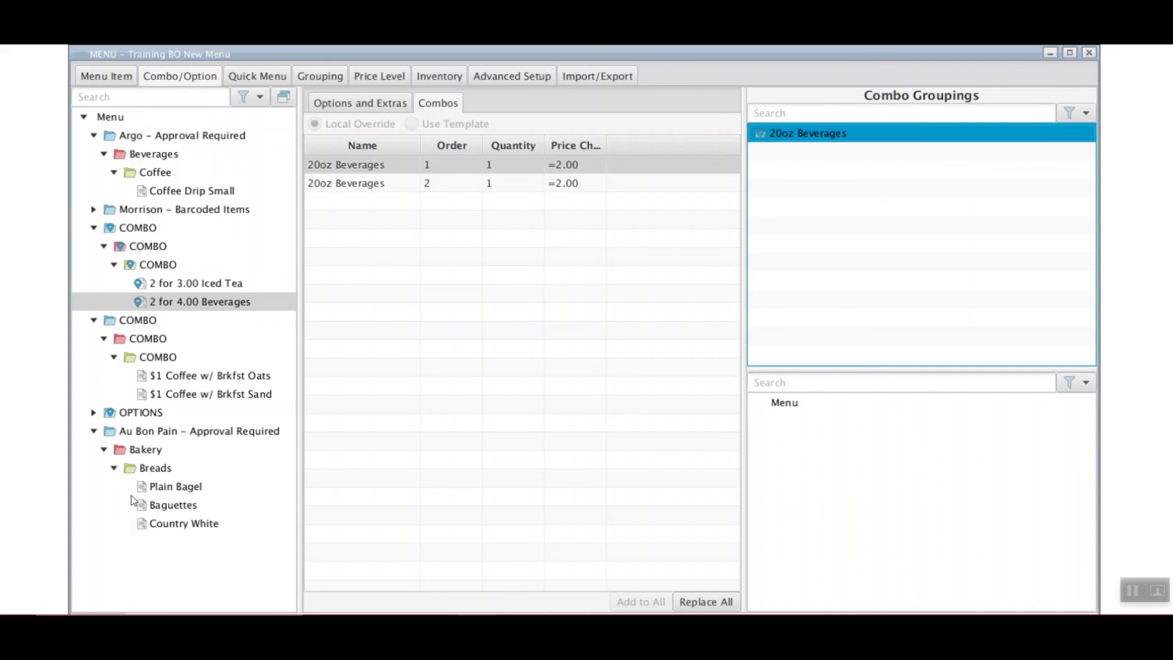
{"action": "left_click", "coordinate": [151, 174]}
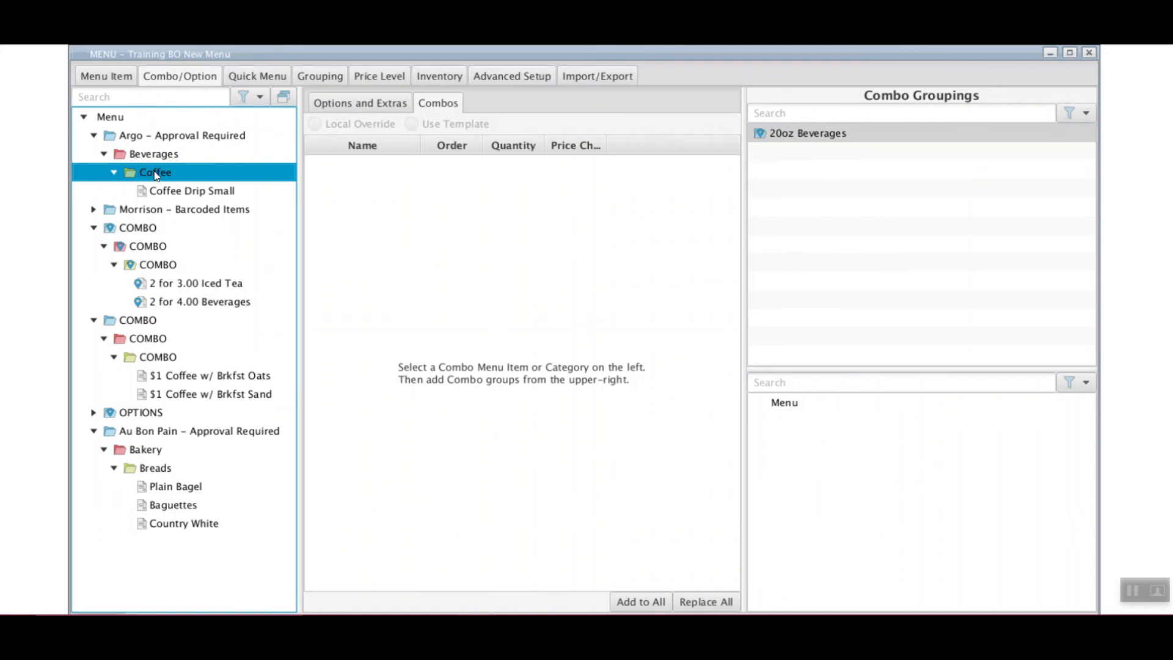
Add the Coffee and Chips categories to the 20oz Beverages grouping
{"action": "left_click", "coordinate": [869, 139]}
{"action": "left_click_drag", "start_coordinate": [156, 172], "coordinate": [267, 341]}
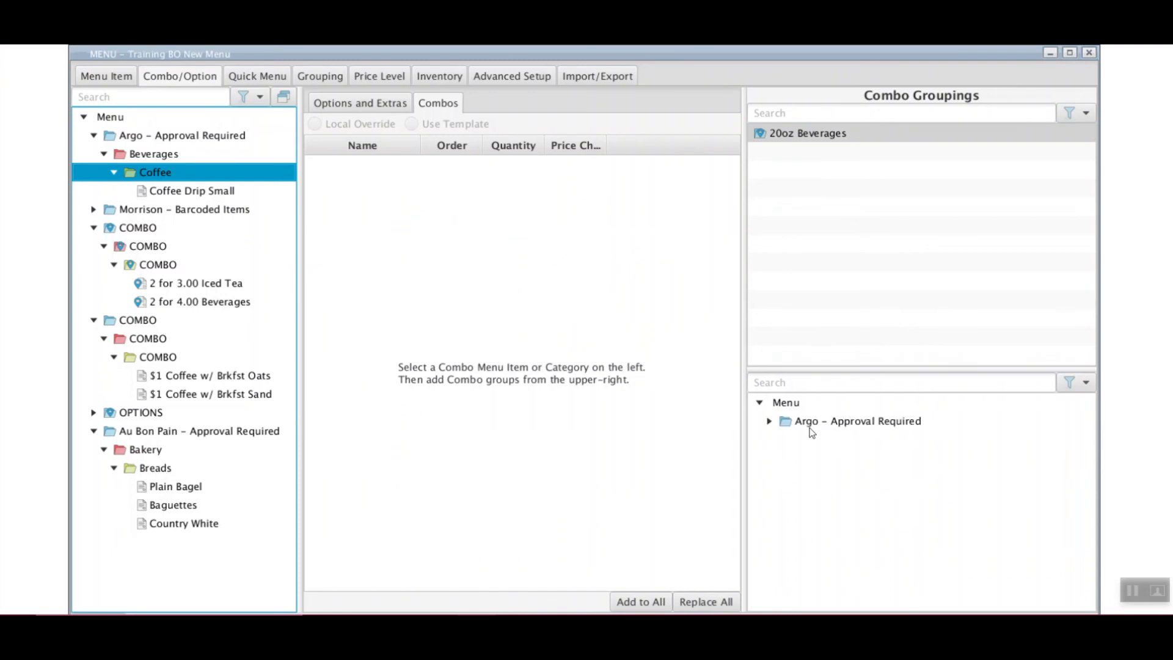
{"action": "left_click", "coordinate": [769, 423]}
{"action": "left_click", "coordinate": [780, 439]}
{"action": "left_click", "coordinate": [94, 209]}
{"action": "left_click", "coordinate": [104, 228]}
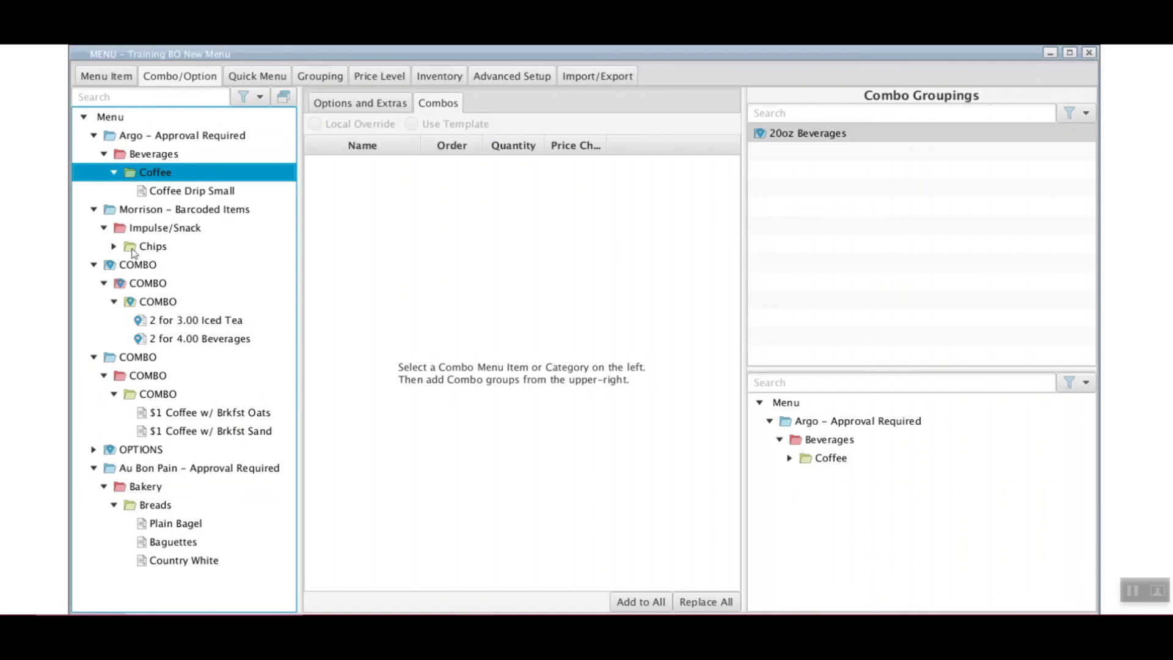
{"action": "left_click", "coordinate": [114, 247]}
{"action": "left_click", "coordinate": [156, 247]}
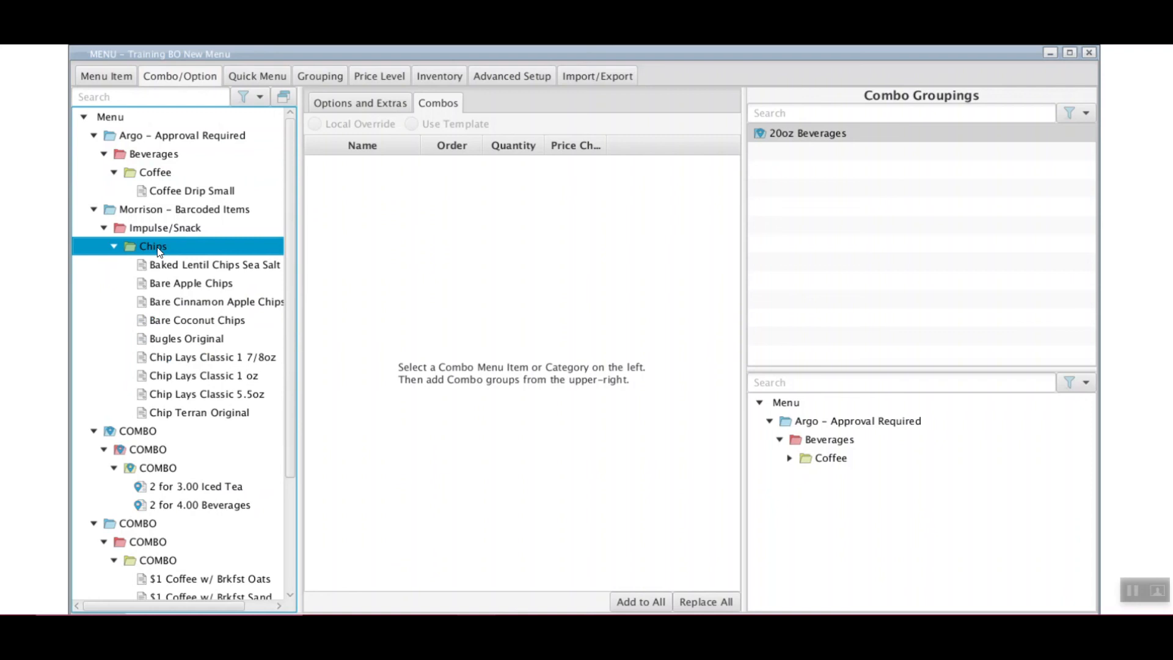
{"action": "left_click_drag", "start_coordinate": [159, 244], "coordinate": [788, 463]}
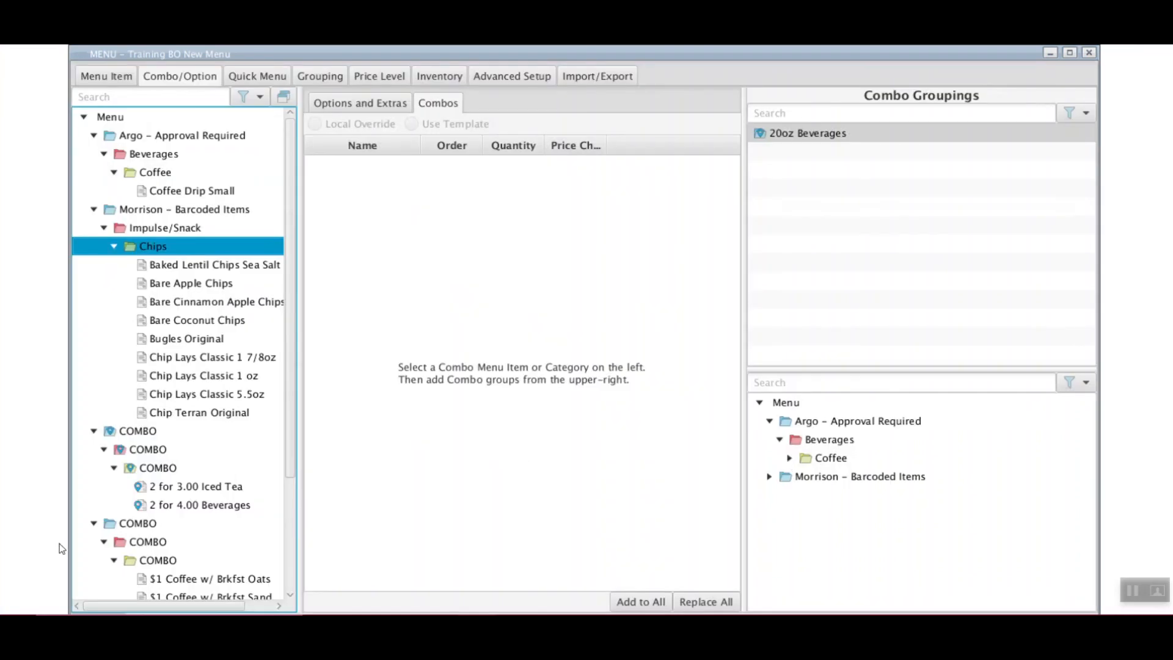
Verify that 20oz Beverages in 2 for 4.00 Beverages lists the coffee and chip items
{"action": "left_click", "coordinate": [202, 507]}
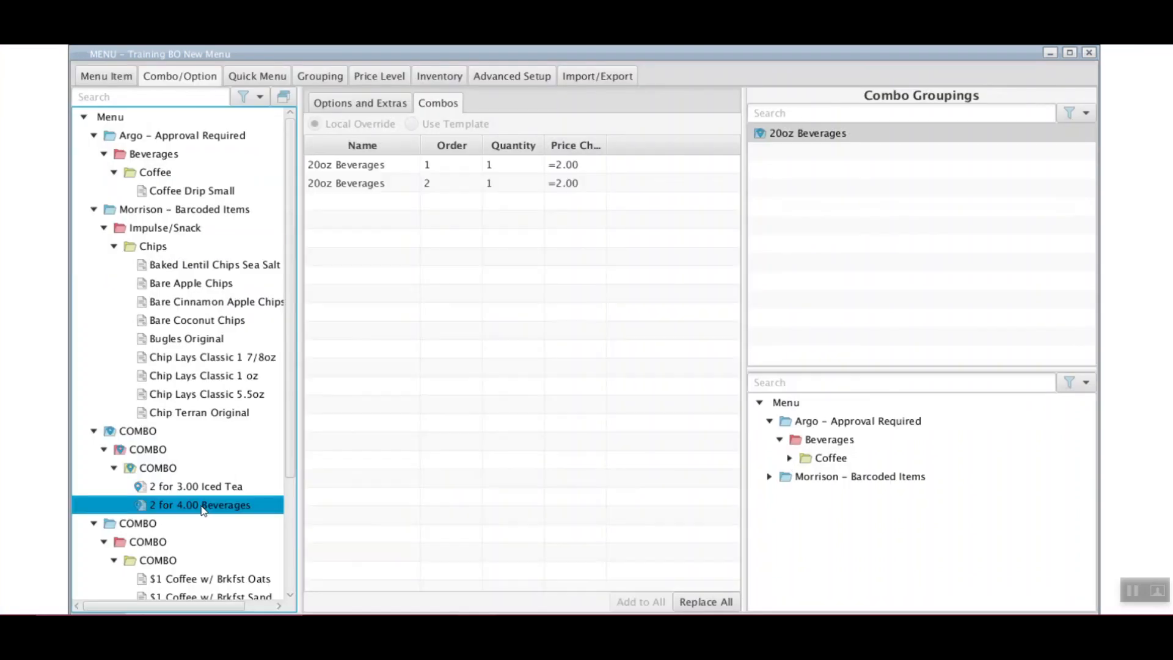
{"action": "left_click", "coordinate": [812, 135]}
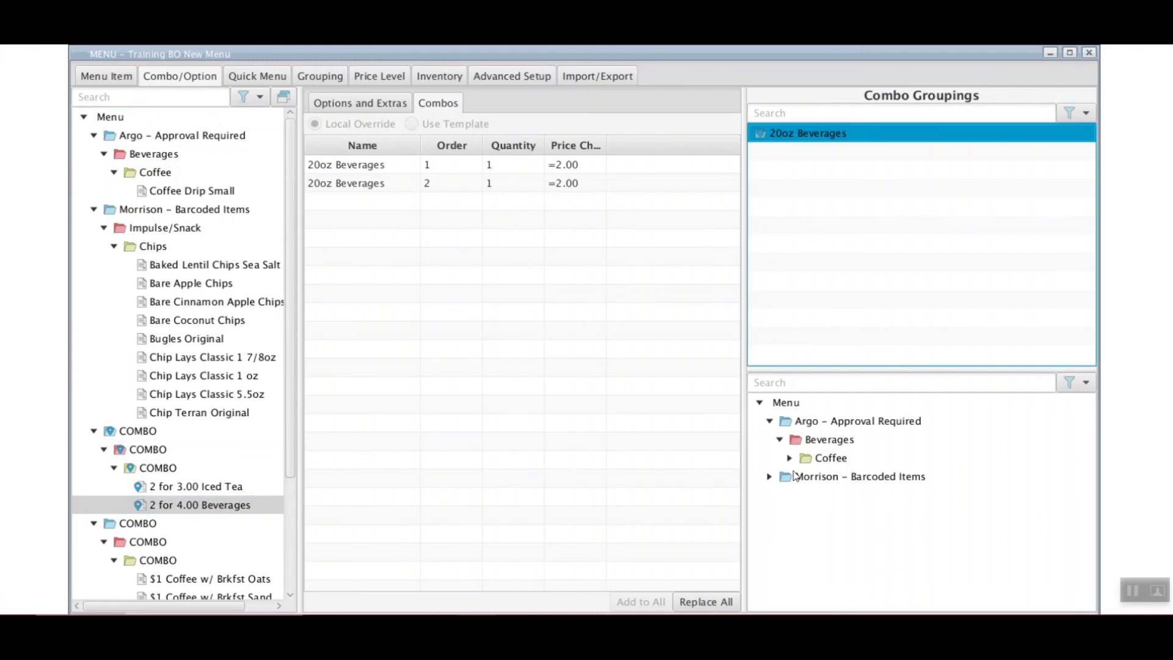
{"action": "left_click", "coordinate": [769, 477]}
{"action": "left_click", "coordinate": [780, 495]}
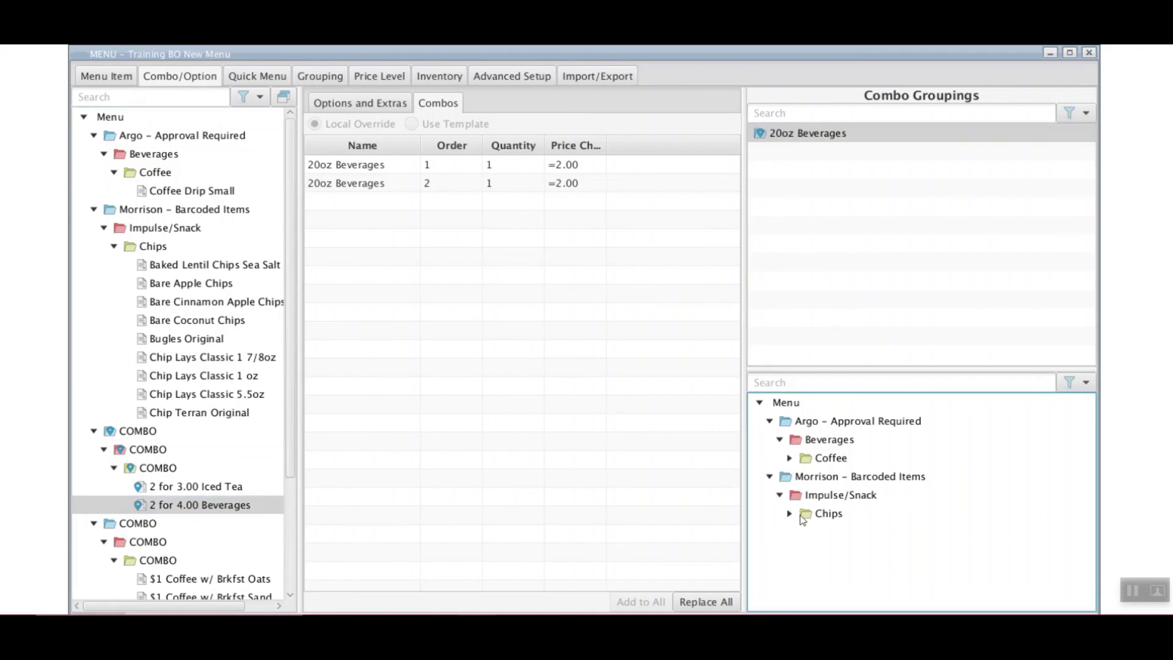
{"action": "left_click", "coordinate": [790, 515]}
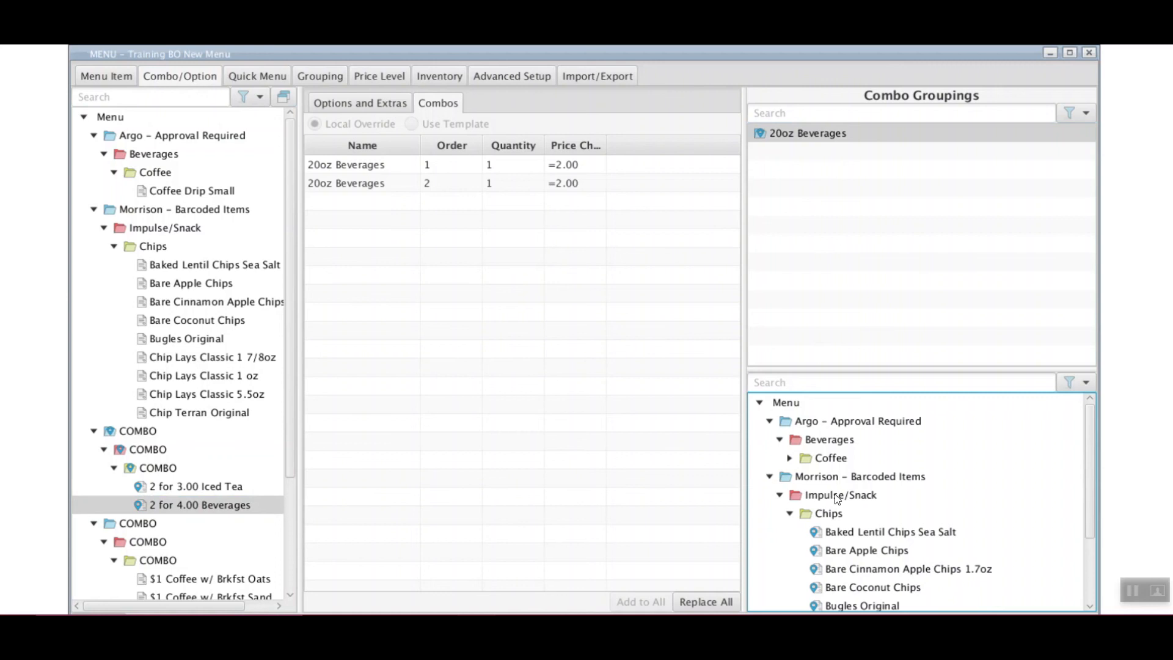
{"action": "scroll", "coordinate": [853, 588], "scroll_direction": "down", "scroll_amount": 2}
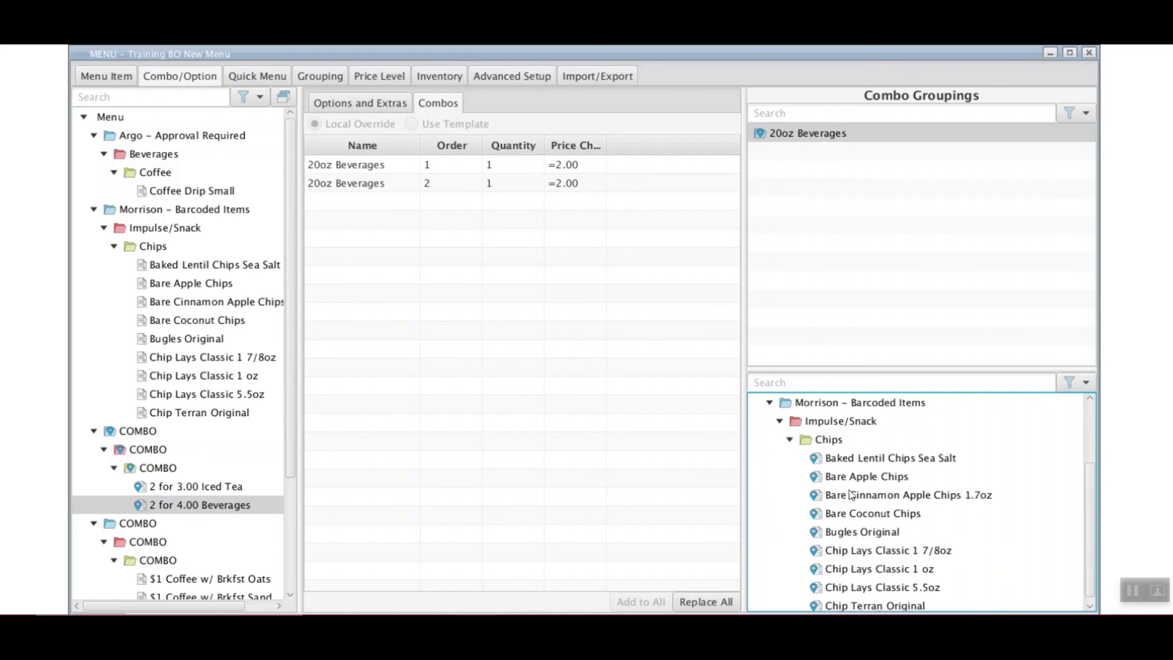
{"action": "scroll", "coordinate": [849, 538], "scroll_direction": "up", "scroll_amount": 2}
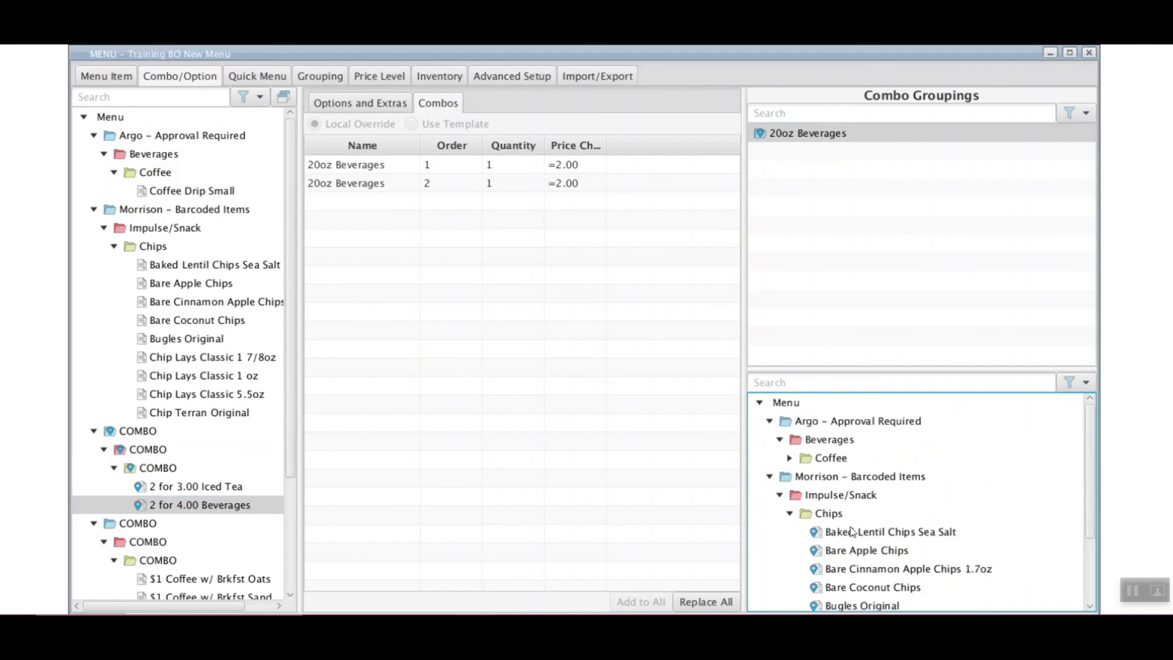
{"action": "left_click", "coordinate": [789, 458]}
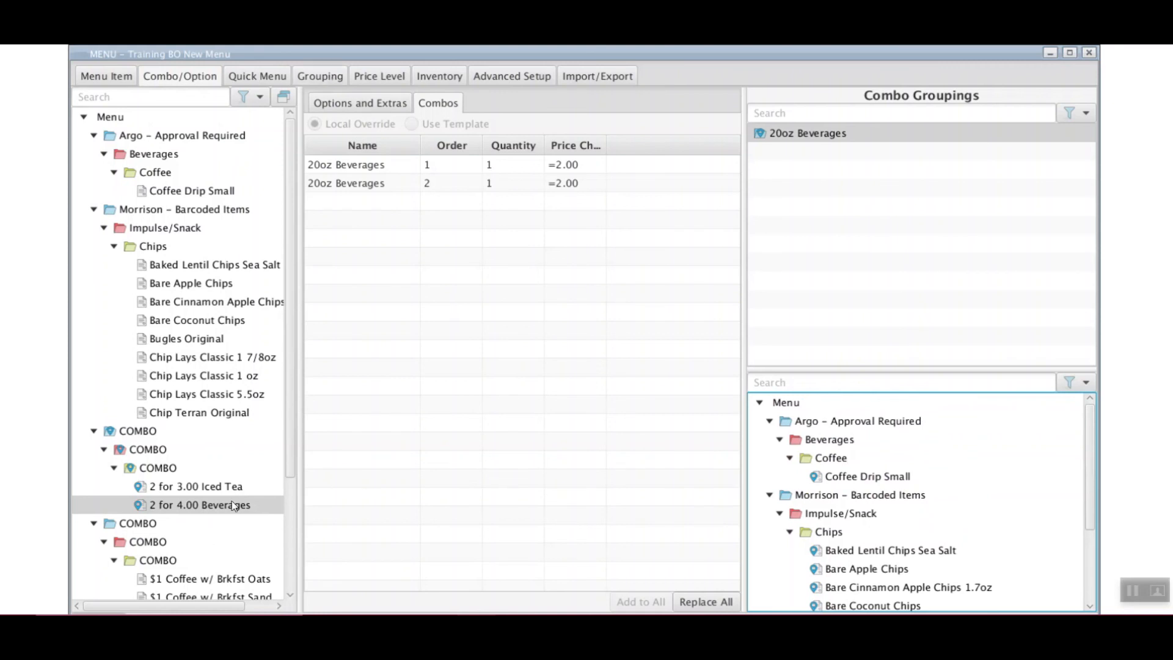
Review the two 20oz Beverages slots in the 2 for 4.00 Beverages combo
{"action": "left_click", "coordinate": [182, 510]}
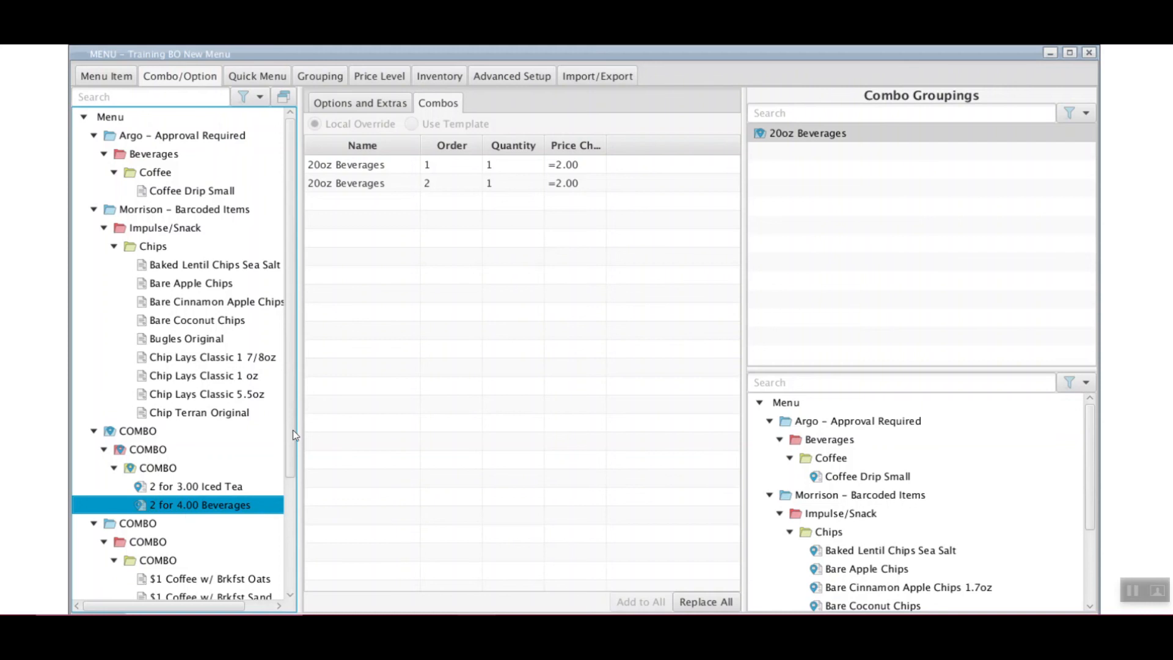
{"action": "left_click", "coordinate": [398, 168]}
{"action": "left_click", "coordinate": [393, 184]}
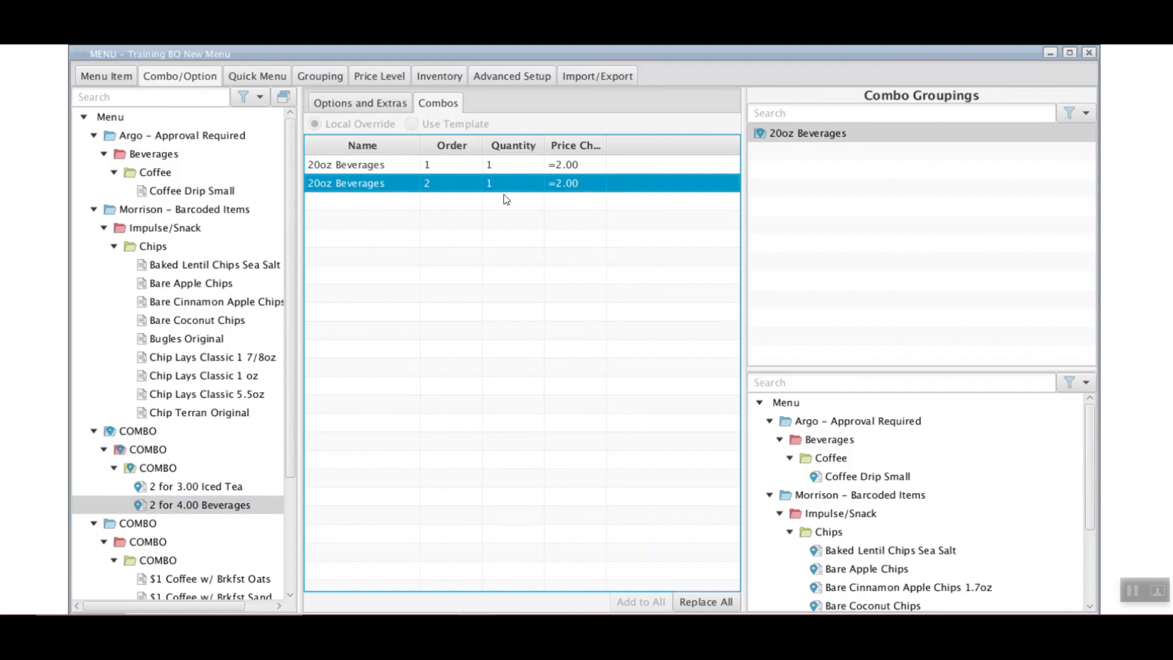
{"action": "left_click", "coordinate": [384, 169]}
{"action": "left_click", "coordinate": [385, 185]}
{"action": "left_click", "coordinate": [340, 162]}
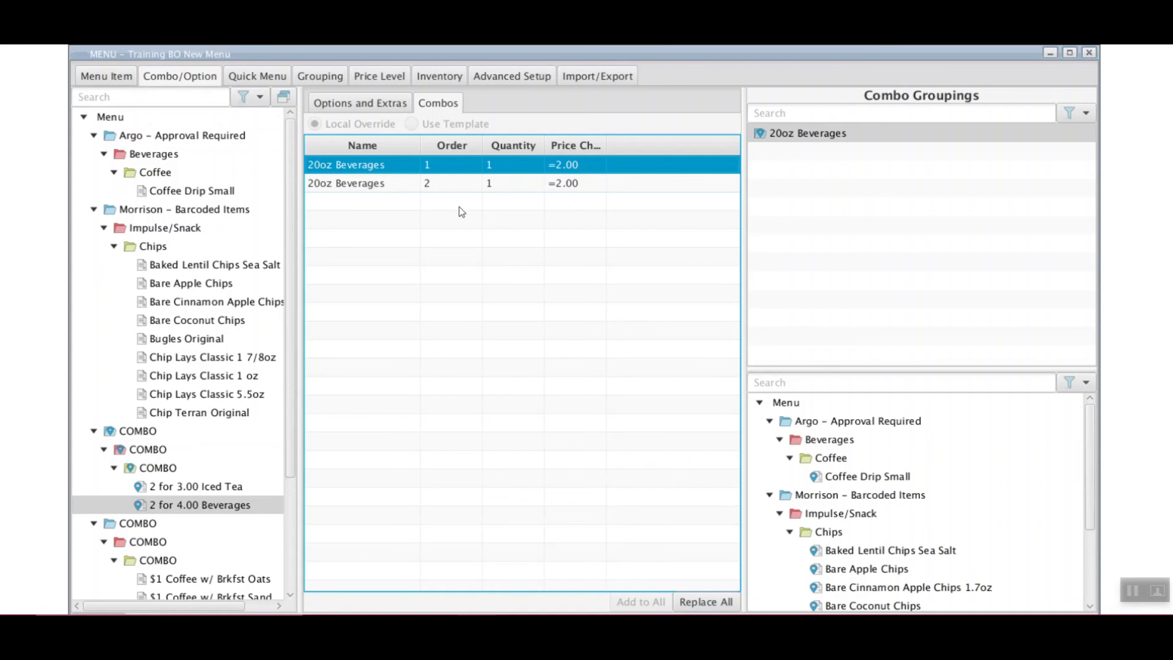
{"action": "left_click", "coordinate": [384, 188]}
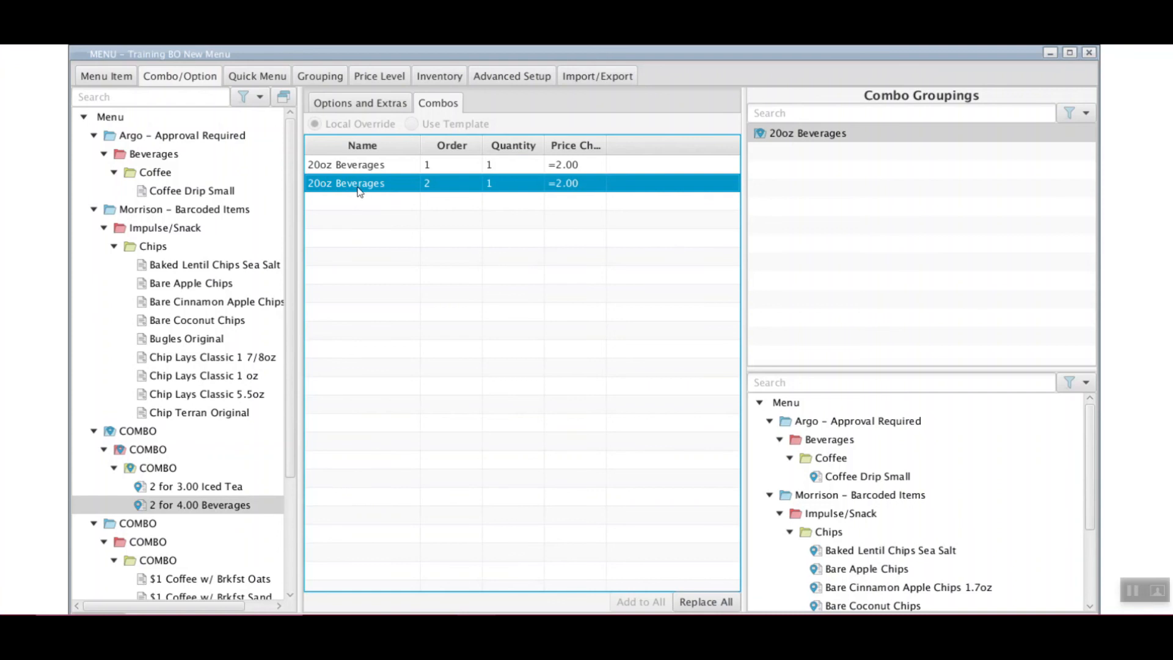
{"action": "left_click", "coordinate": [848, 135]}
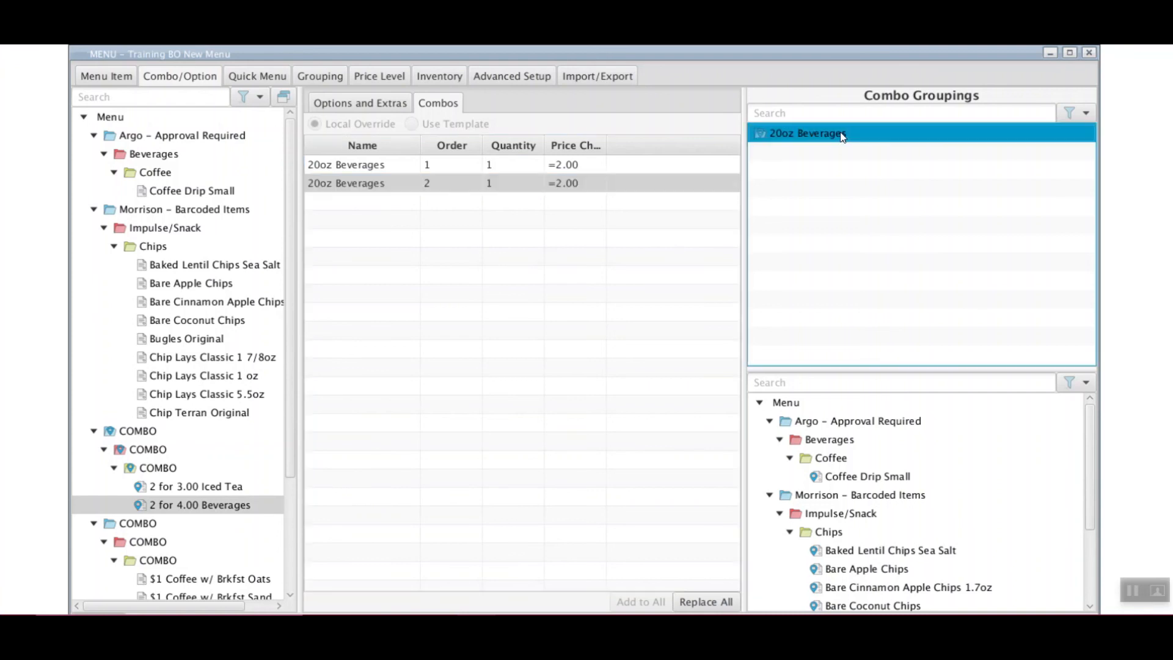
{"action": "left_click_drag", "start_coordinate": [1087, 428], "coordinate": [1087, 613]}
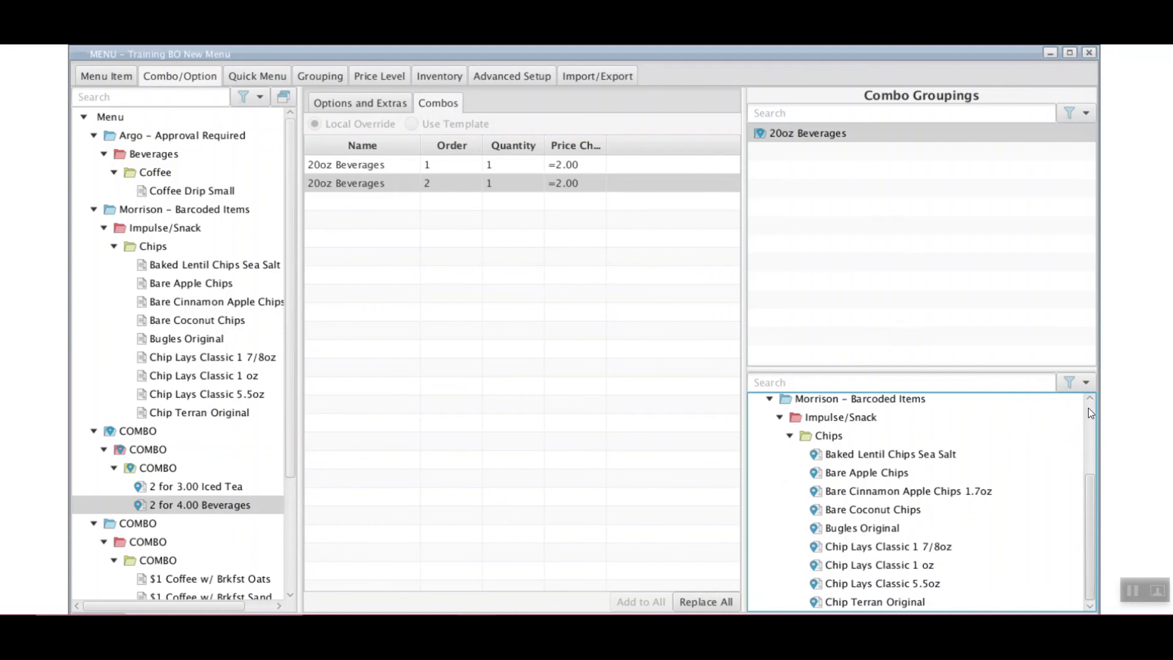
Show Head Office groupings for download and download the 2 for $4 monster grouping
{"action": "left_click", "coordinate": [1074, 115]}
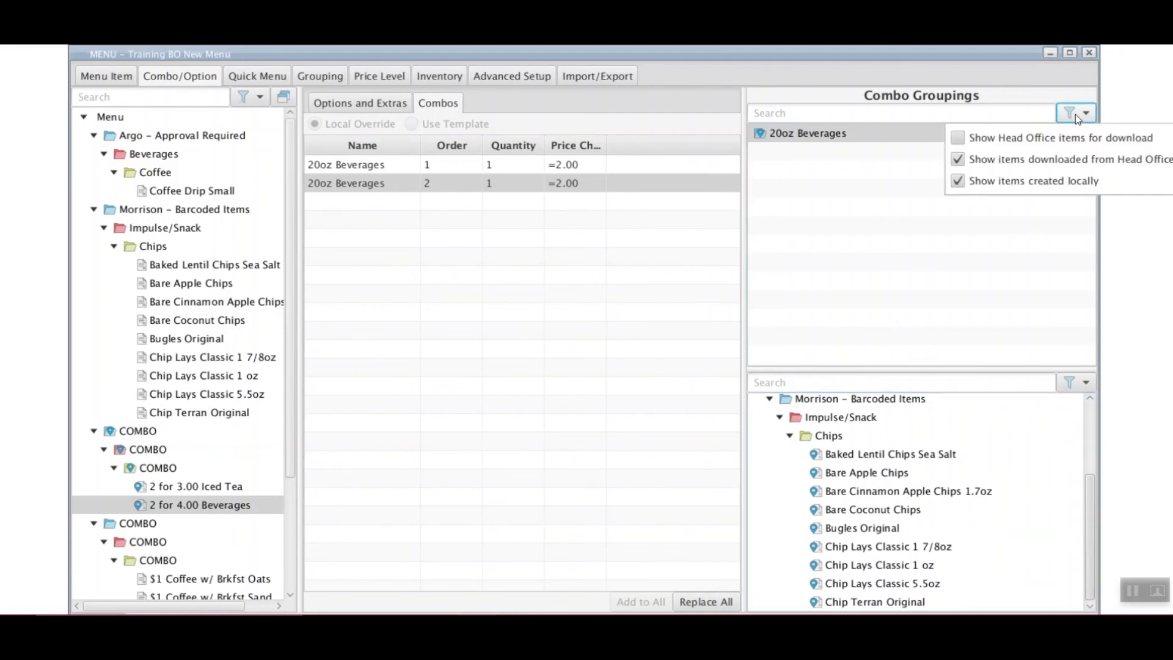
{"action": "left_click", "coordinate": [958, 140]}
{"action": "left_click", "coordinate": [977, 113]}
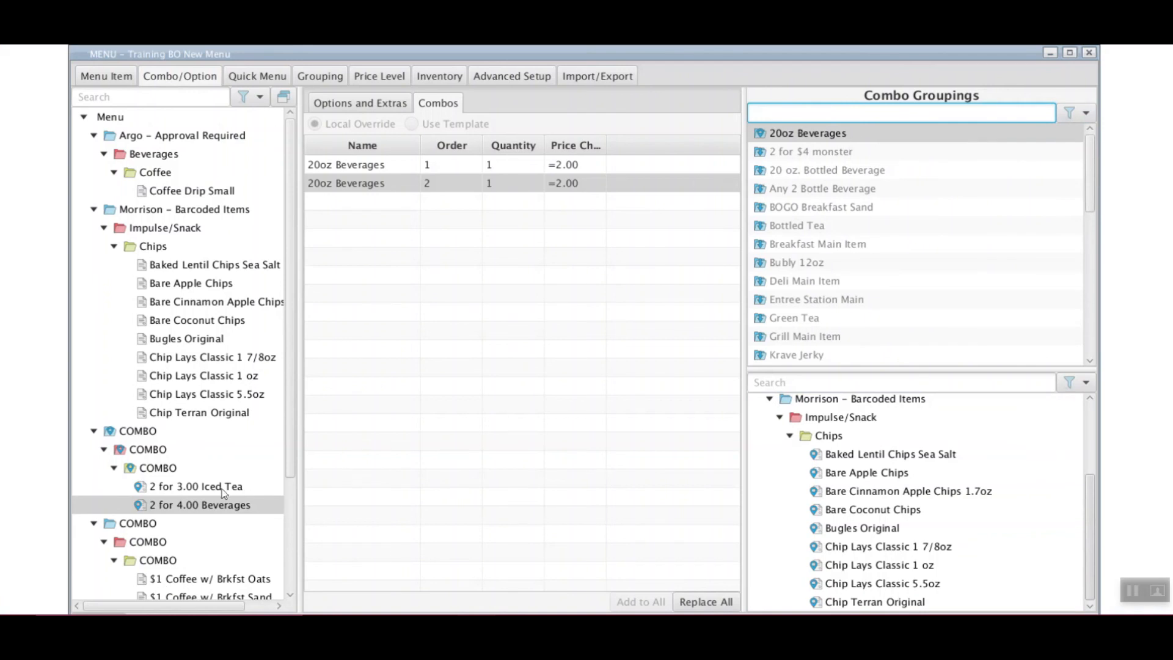
{"action": "scroll", "coordinate": [176, 548], "scroll_direction": "down", "scroll_amount": 3}
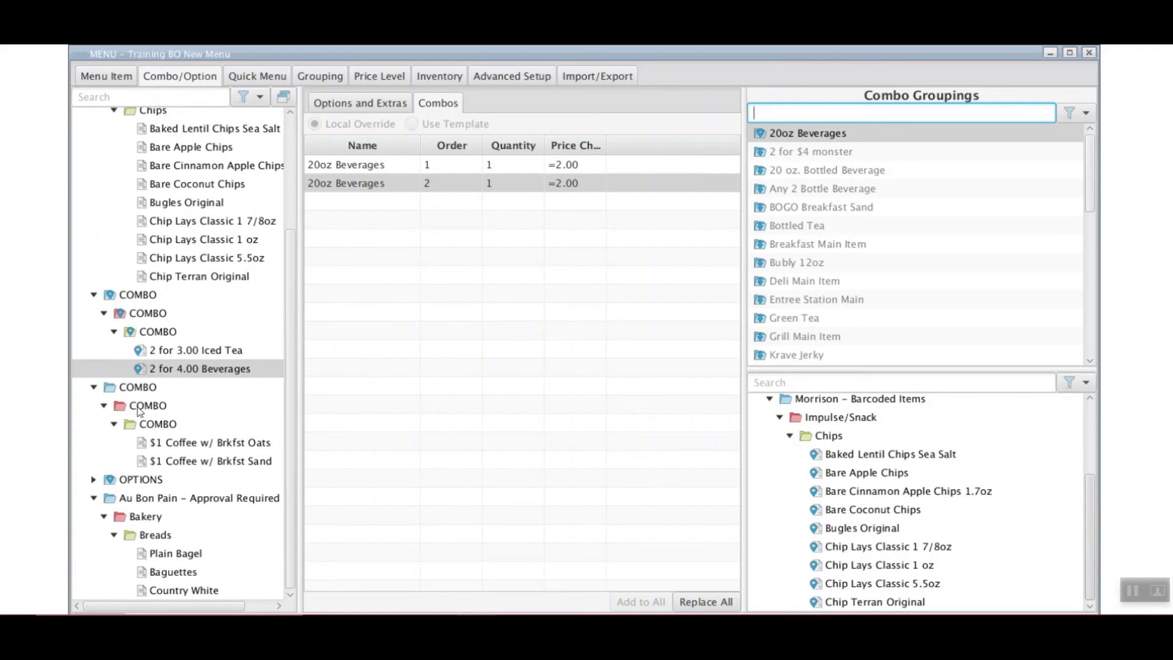
{"action": "scroll", "coordinate": [171, 447], "scroll_direction": "up", "scroll_amount": 2}
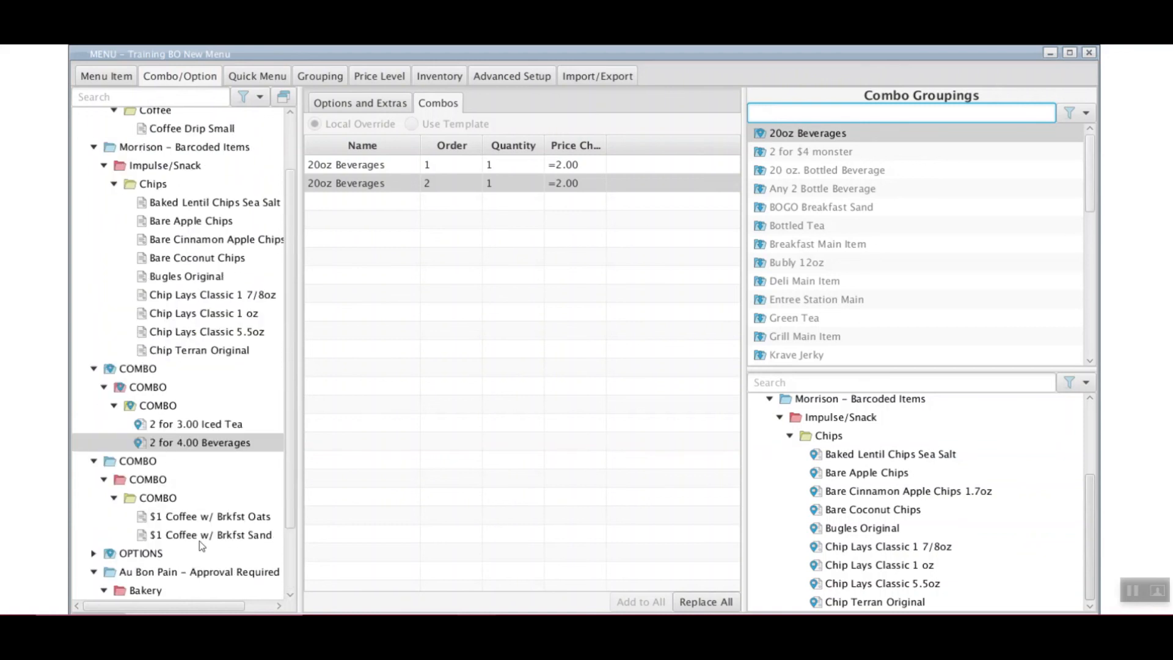
{"action": "right_click", "coordinate": [858, 151]}
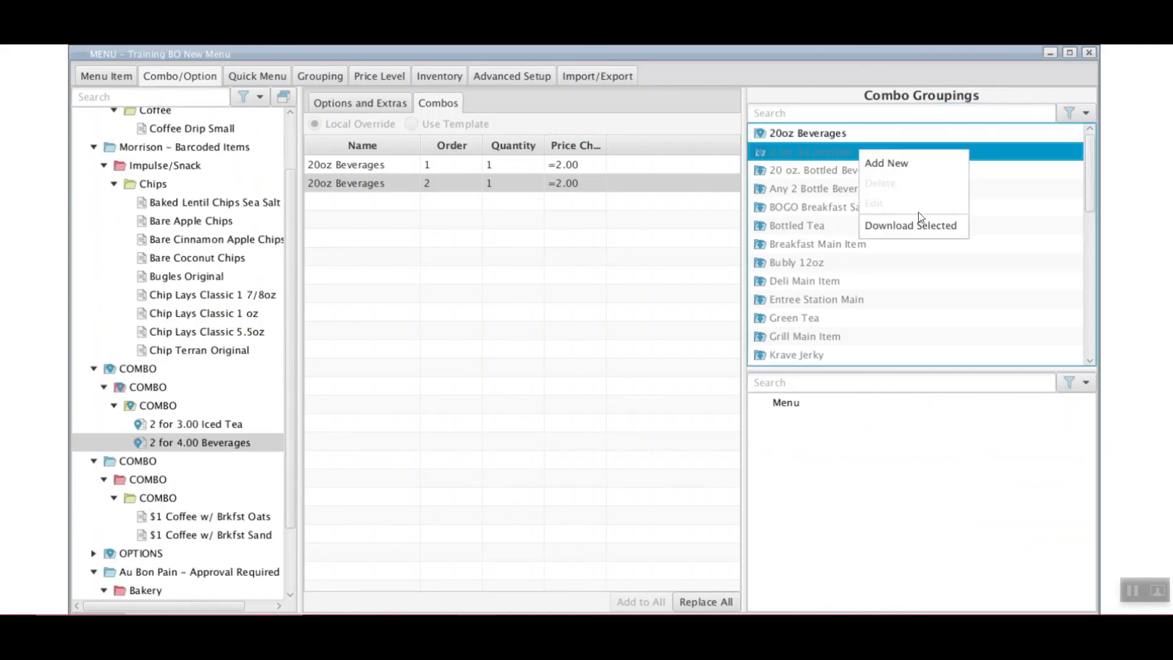
{"action": "left_click", "coordinate": [920, 227]}
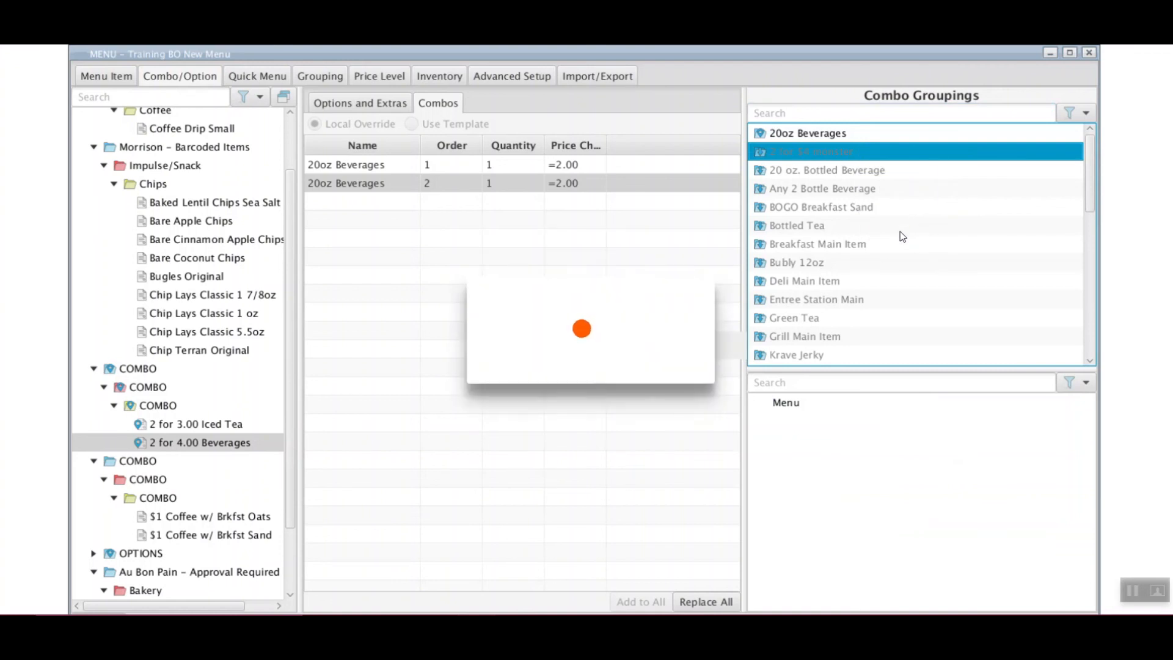
Select 2 for $4 monster and expand its Energy Drink items
{"action": "left_click", "coordinate": [812, 135]}
{"action": "left_click", "coordinate": [1075, 383]}
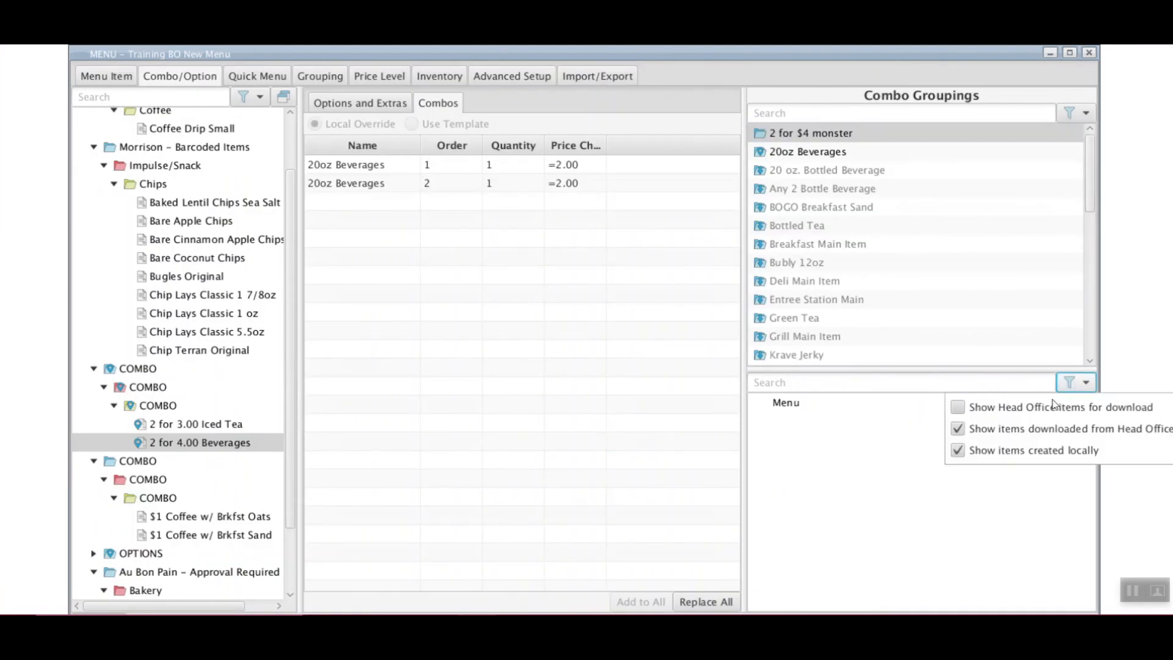
{"action": "left_click", "coordinate": [785, 441]}
{"action": "left_click", "coordinate": [780, 440]}
{"action": "left_click", "coordinate": [791, 458]}
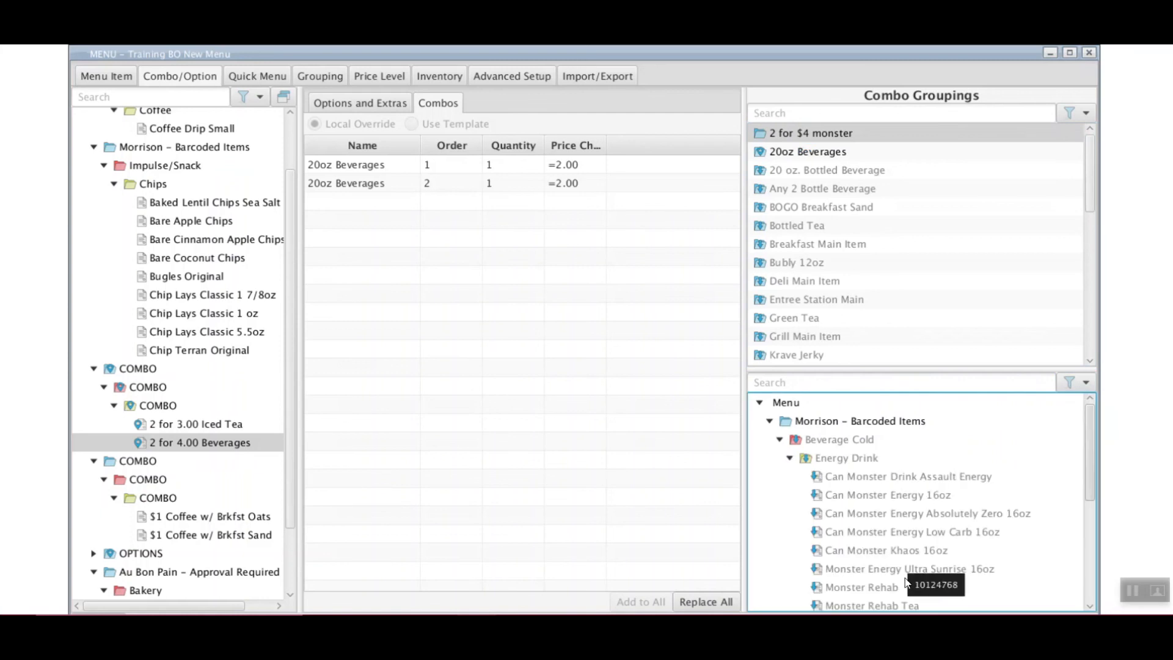
{"action": "right_click", "coordinate": [848, 461]}
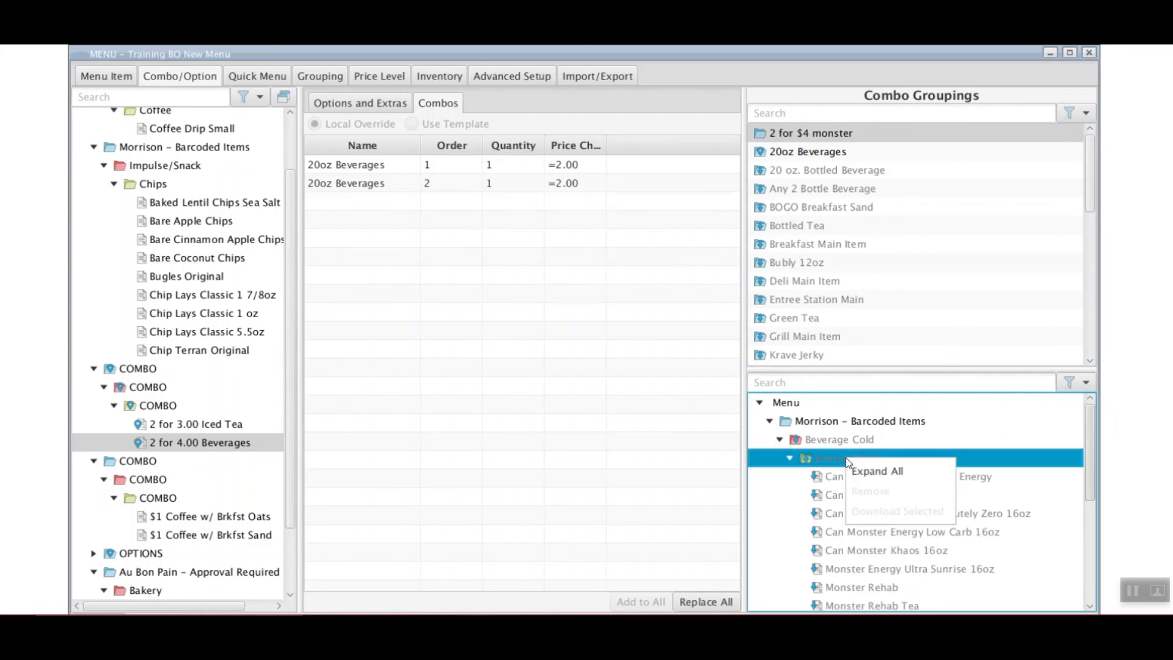
{"action": "left_click", "coordinate": [841, 458]}
{"action": "left_click", "coordinate": [1080, 382]}
{"action": "left_click", "coordinate": [852, 457]}
Inspect the Monster drinks under Energy Drink in the Morrison – Barcoded Items branch
{"action": "right_click", "coordinate": [853, 457]}
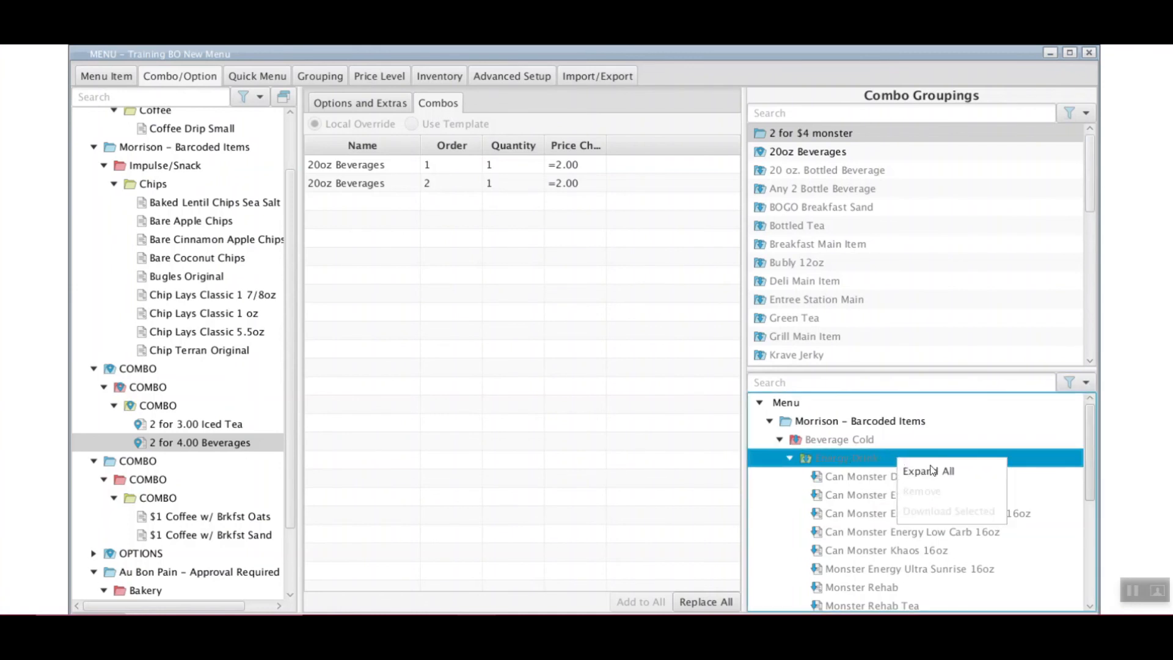
{"action": "right_click", "coordinate": [873, 483]}
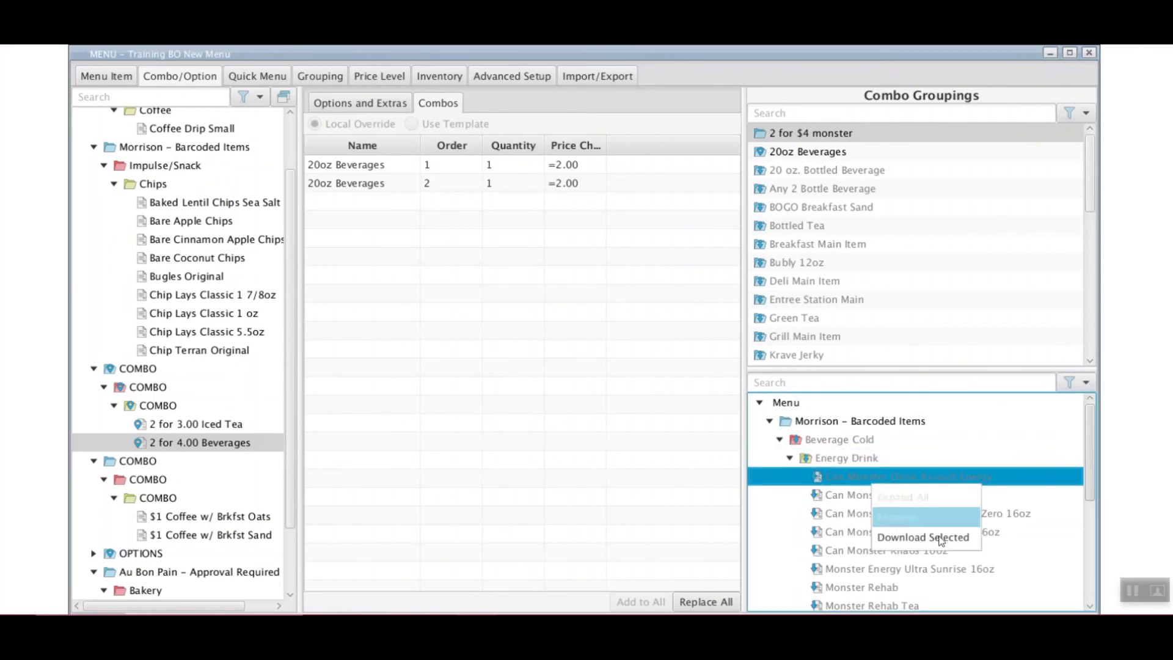
{"action": "left_click", "coordinate": [865, 463]}
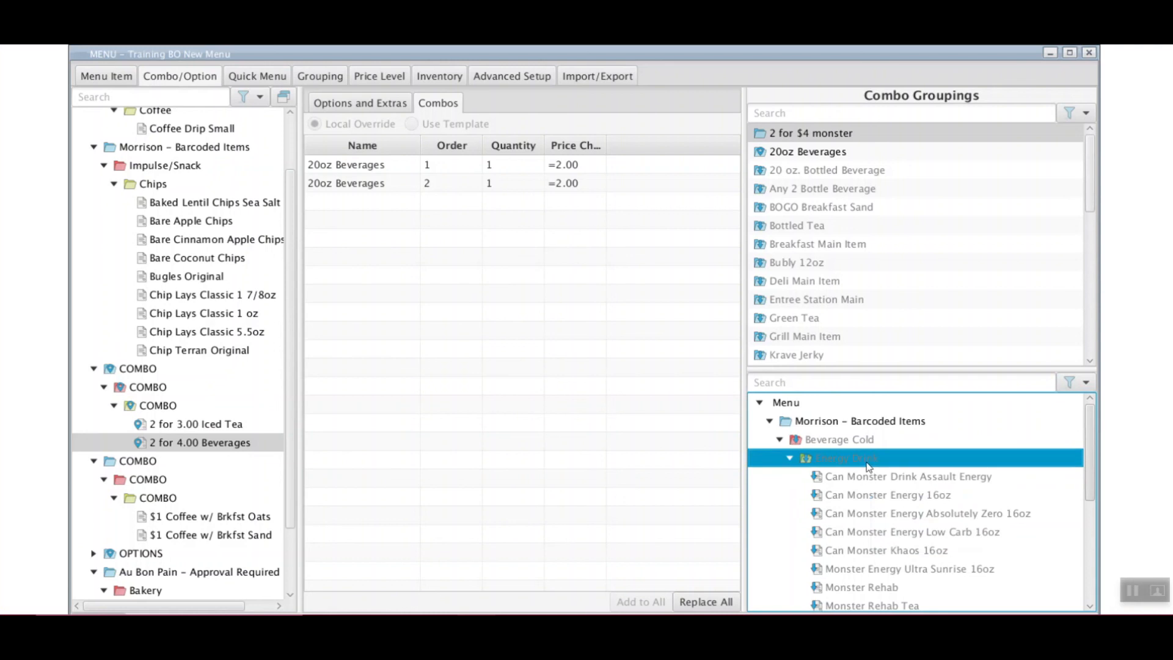
{"action": "left_click", "coordinate": [789, 458]}
{"action": "left_click", "coordinate": [770, 421]}
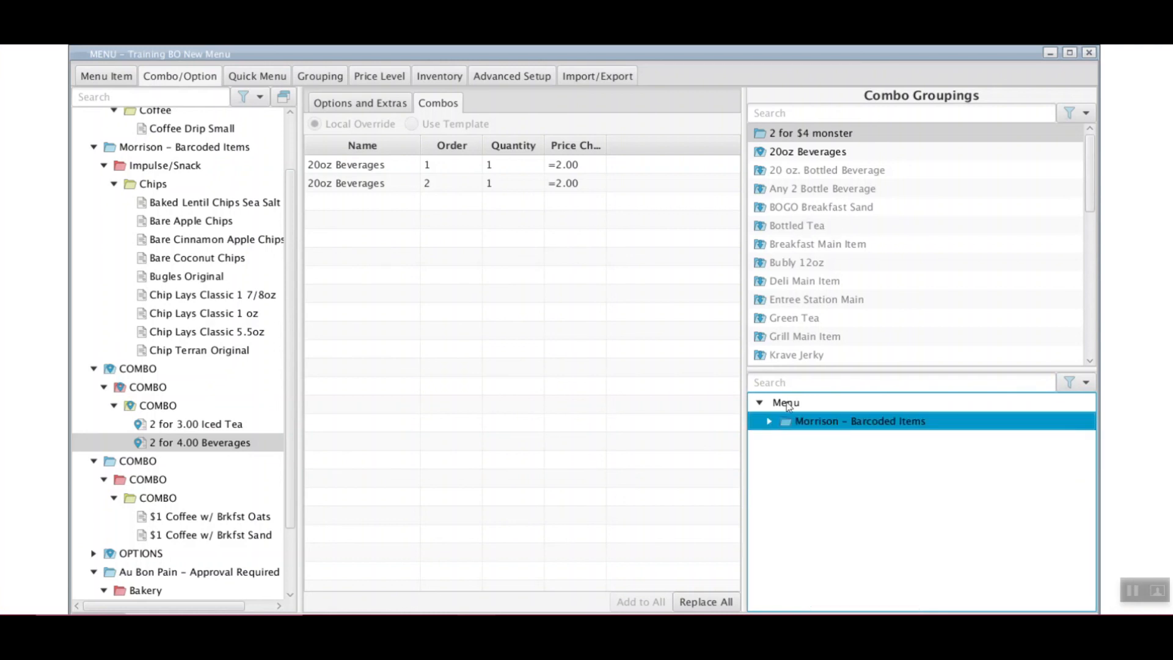
{"action": "left_click", "coordinate": [769, 421]}
{"action": "left_click", "coordinate": [789, 459]}
Browse the 20 oz. Bottled Beverage, Any 2 Bottle Beverage, BOGO Breakfast Sand and Bottled Tea groupings
{"action": "left_click", "coordinate": [859, 135]}
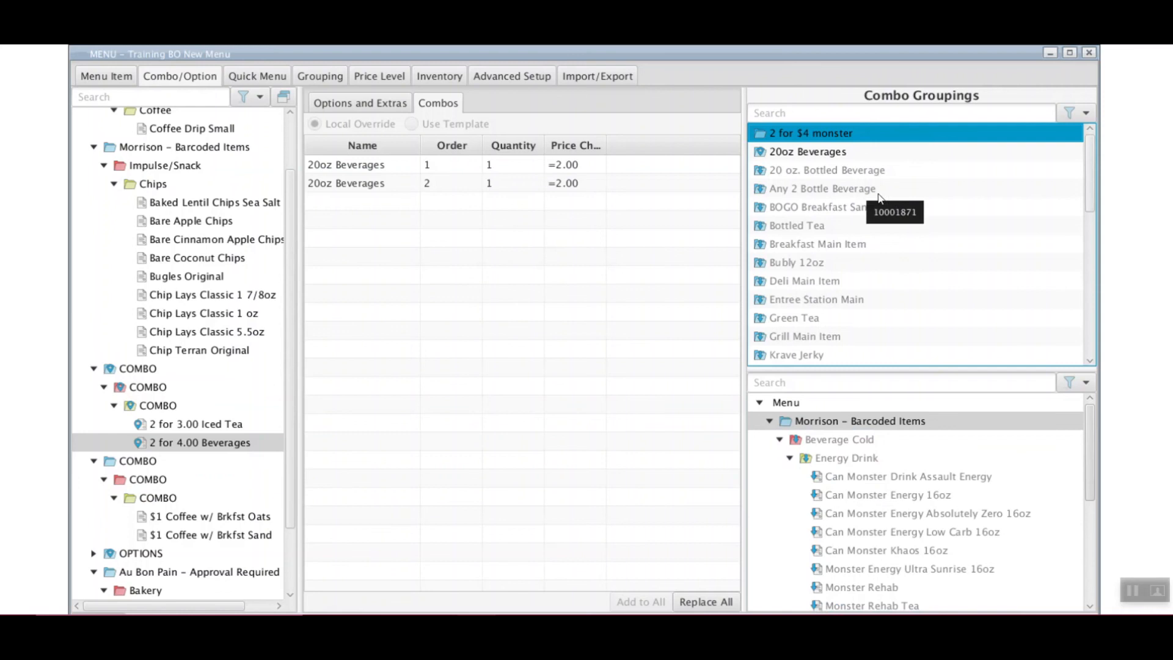
{"action": "left_click", "coordinate": [876, 174]}
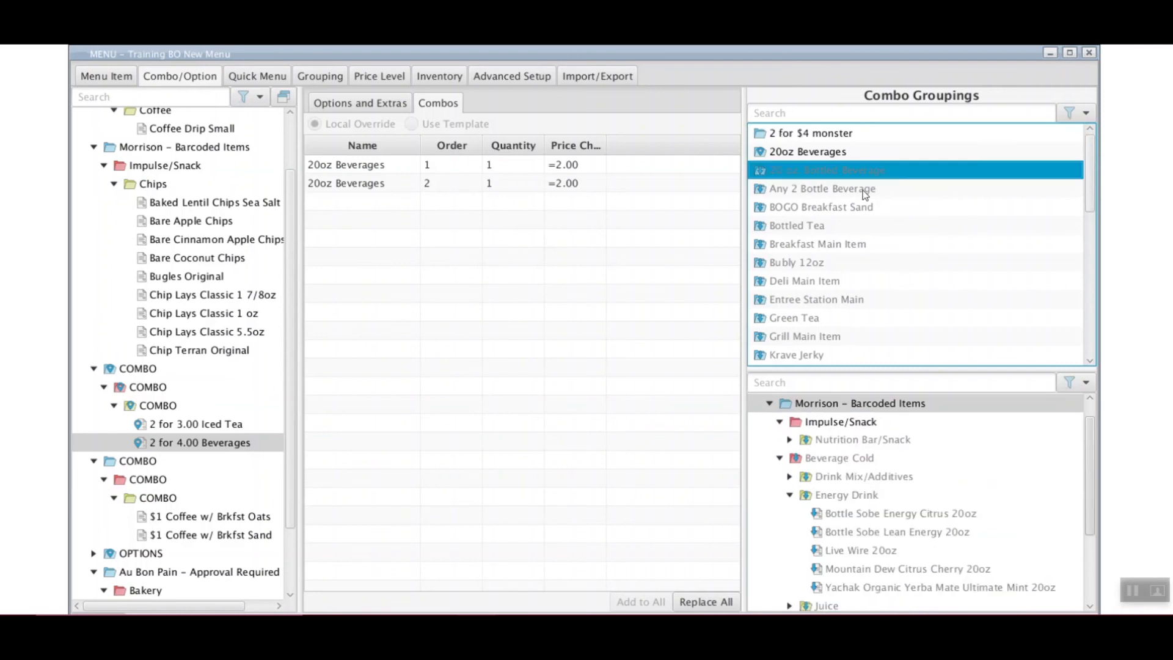
{"action": "left_click", "coordinate": [864, 194]}
{"action": "left_click", "coordinate": [865, 208]}
{"action": "left_click", "coordinate": [855, 226]}
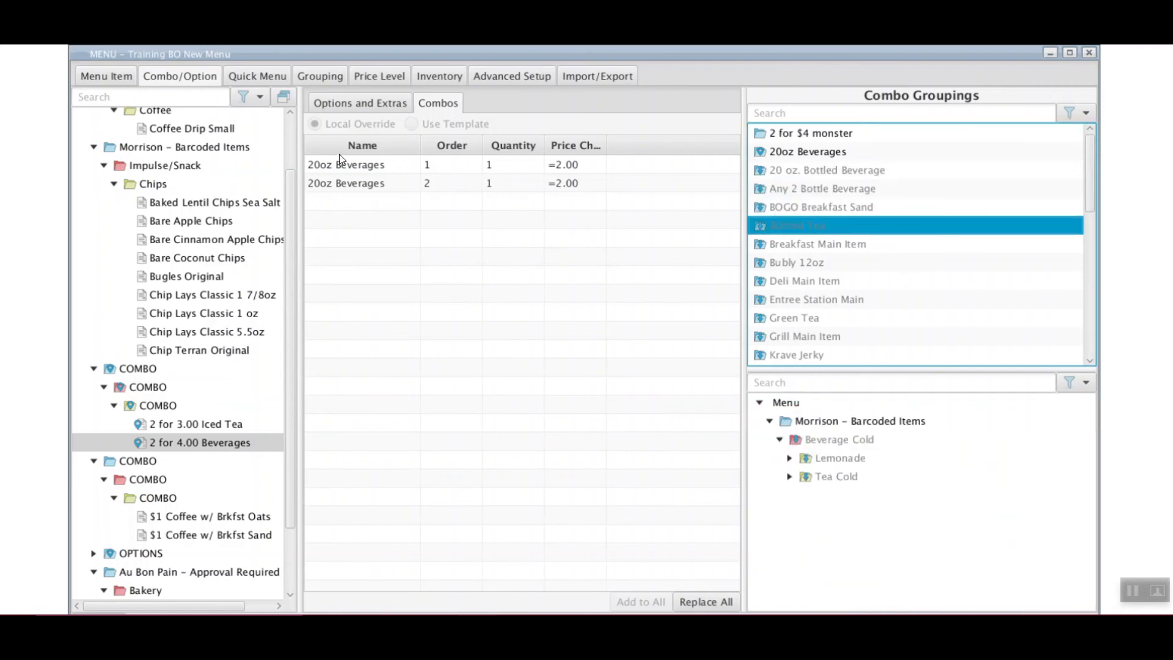
{"action": "left_click", "coordinate": [328, 78]}
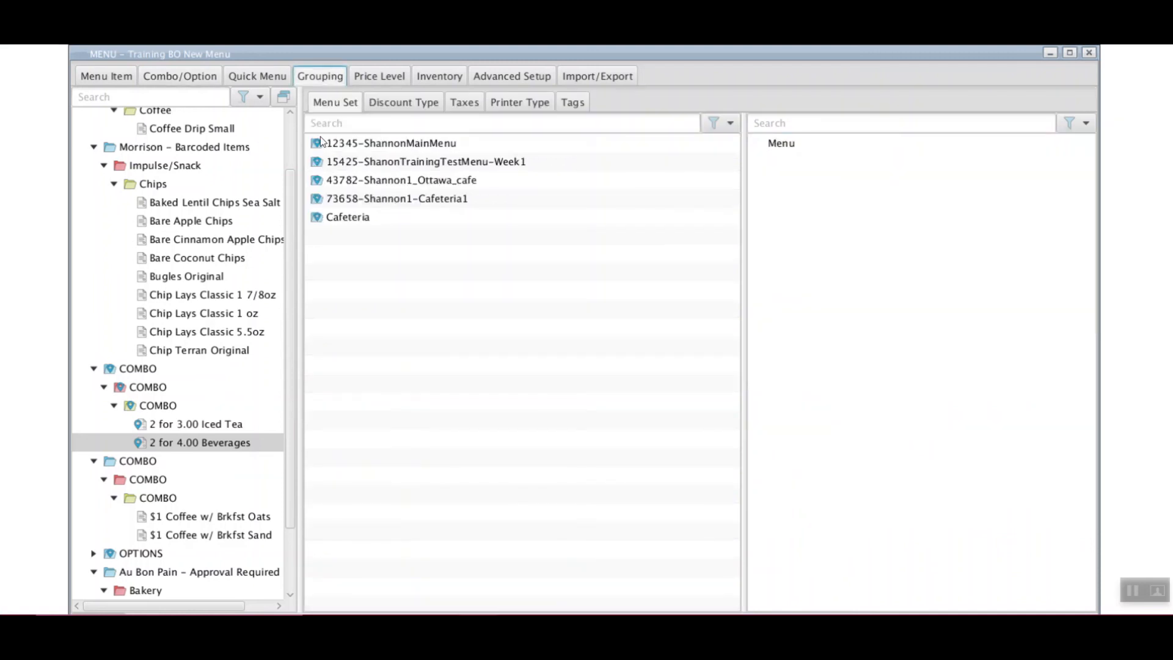
Drag 2 for 4.00 Beverages into the 43782-Shannon1_Ottawa_cafe menu and confirm it under COMBO
{"action": "left_click", "coordinate": [431, 183]}
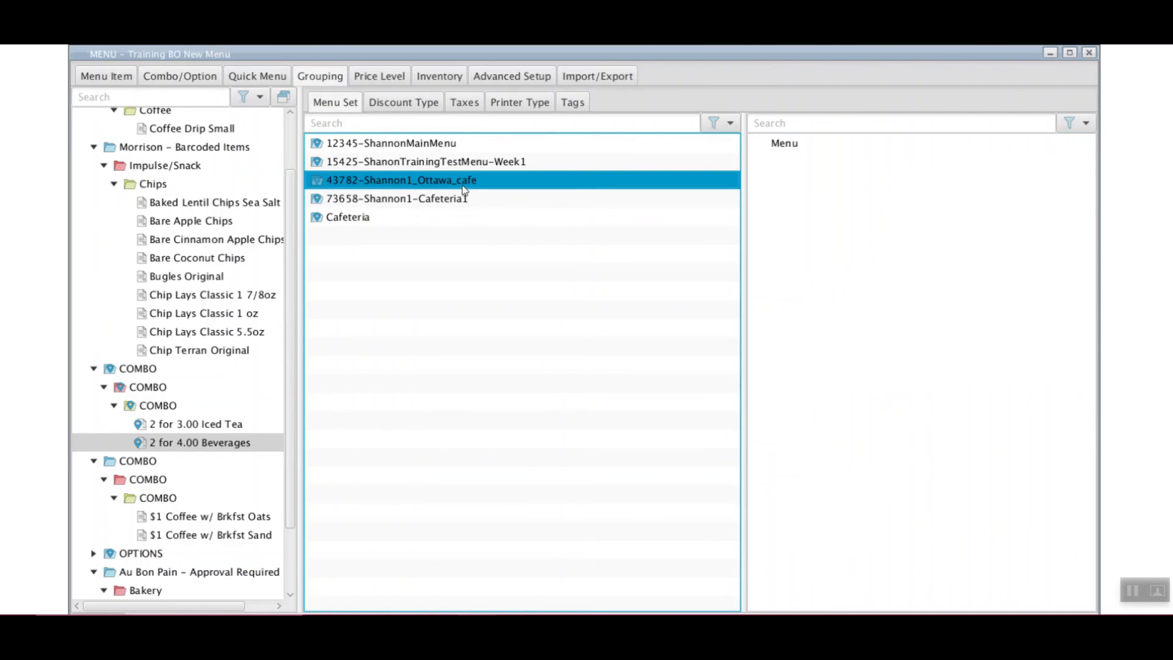
{"action": "left_click", "coordinate": [173, 446]}
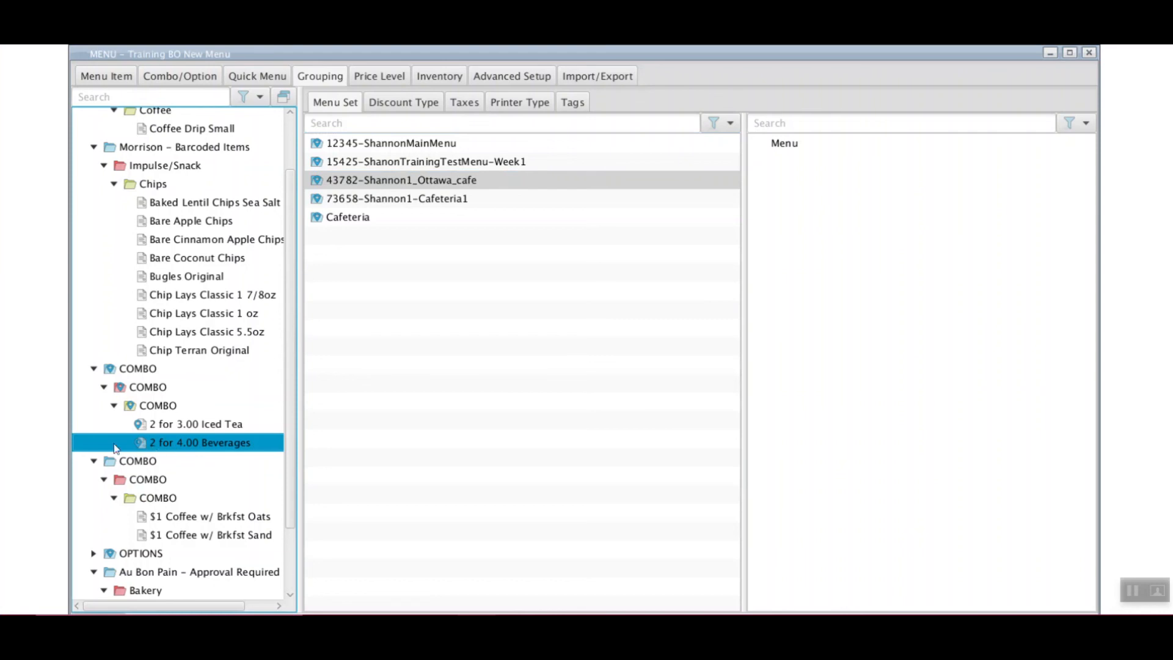
{"action": "left_click_drag", "start_coordinate": [183, 447], "coordinate": [851, 218]}
{"action": "left_click", "coordinate": [769, 162]}
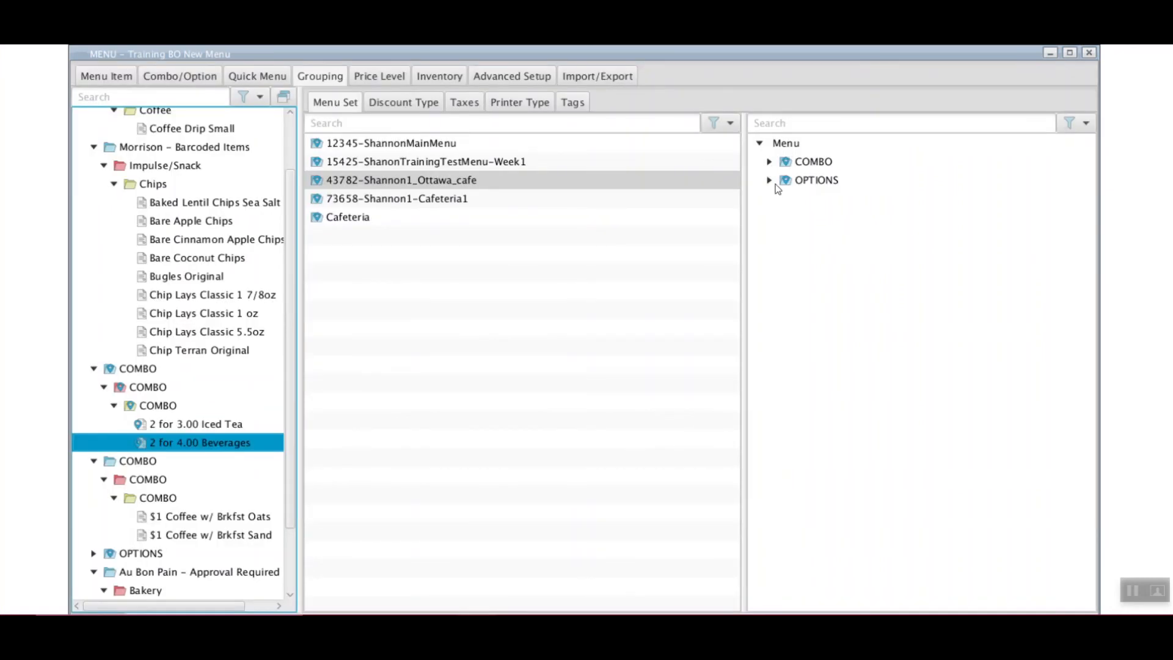
{"action": "left_click", "coordinate": [779, 181]}
{"action": "left_click", "coordinate": [788, 199]}
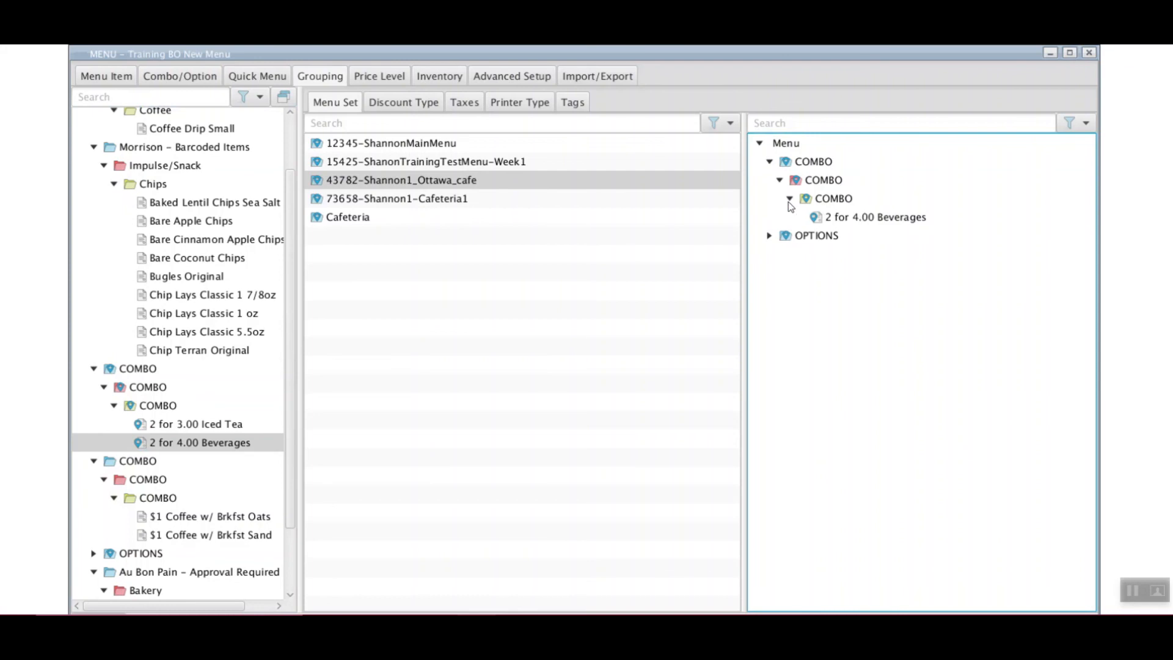
{"action": "left_click", "coordinate": [858, 218]}
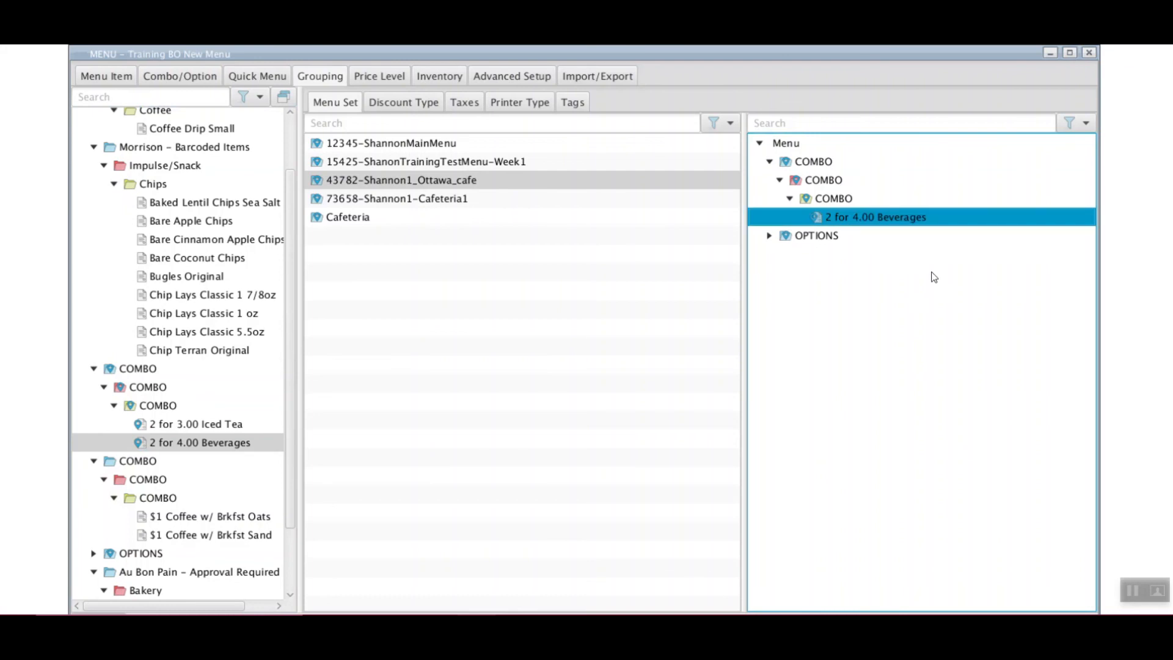
{"action": "left_click", "coordinate": [441, 187]}
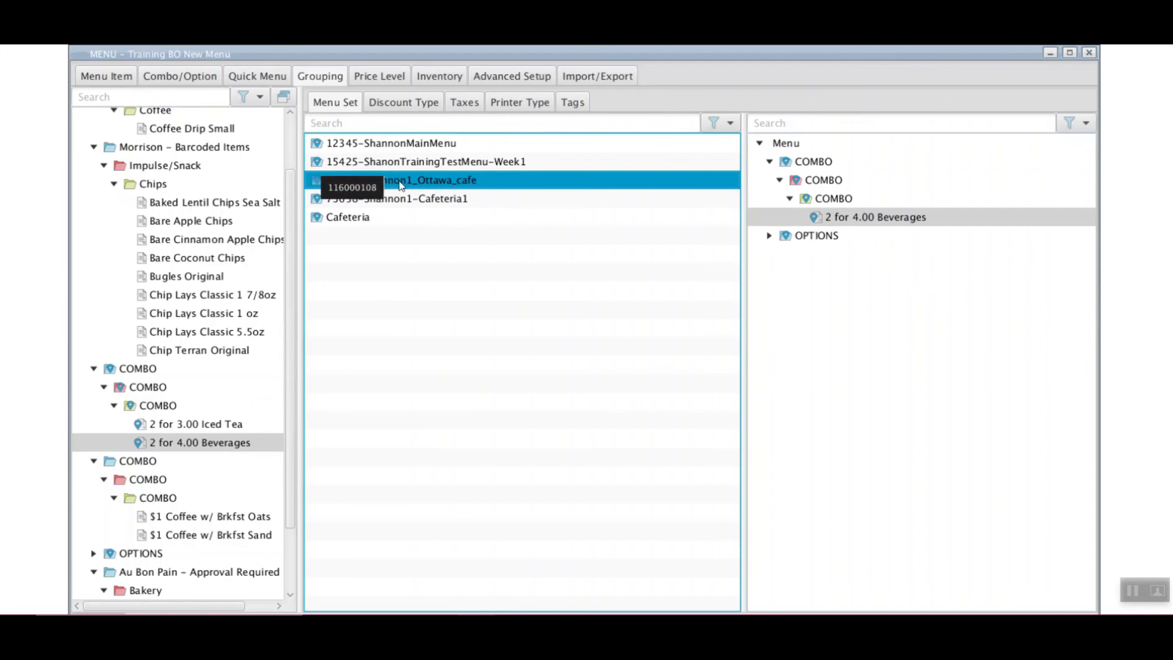
Browse the tax, discount type and printer type groupings, selecting Spring Steak Promotion
{"action": "left_click", "coordinate": [332, 83]}
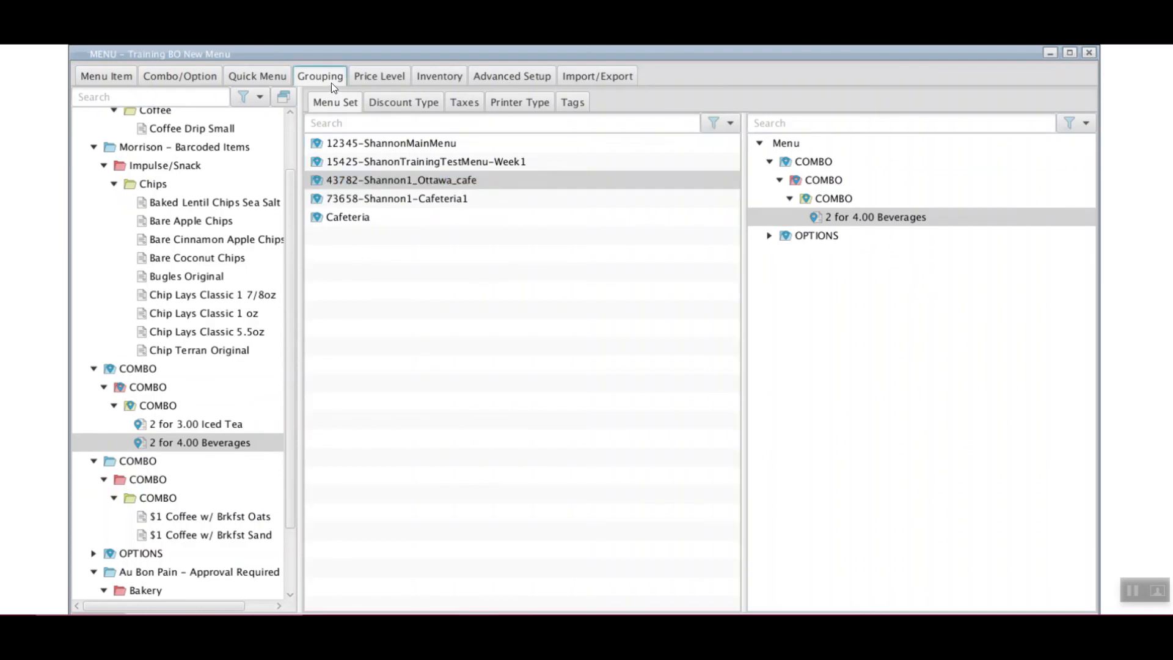
{"action": "left_click", "coordinate": [478, 102]}
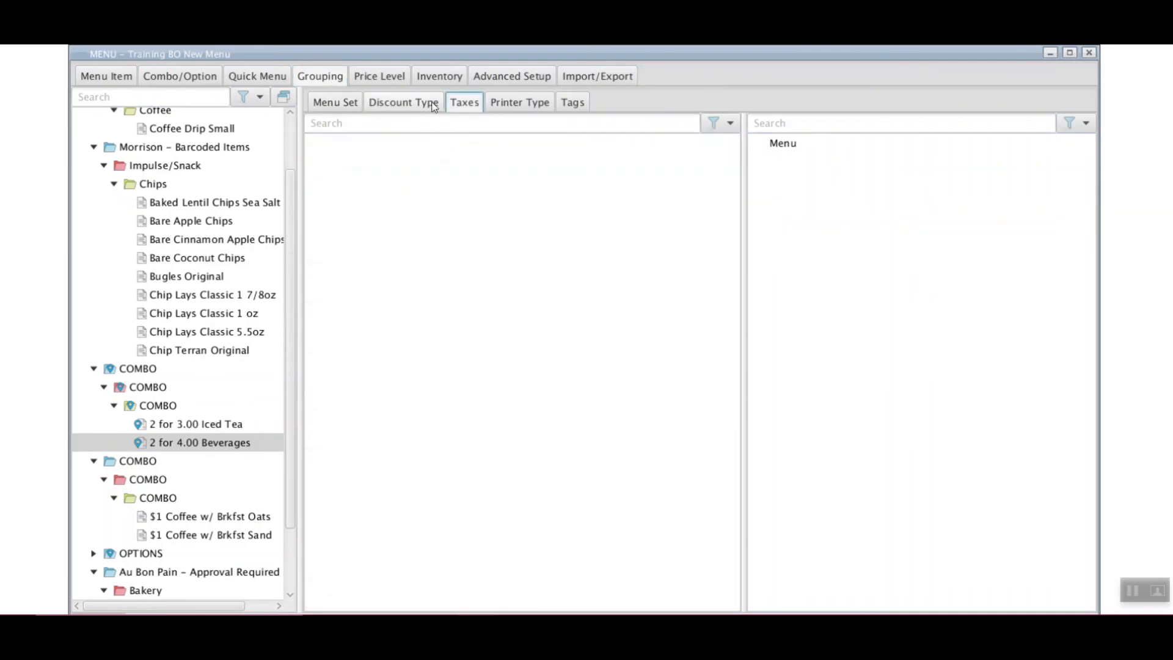
{"action": "left_click", "coordinate": [435, 105]}
{"action": "left_click", "coordinate": [505, 101]}
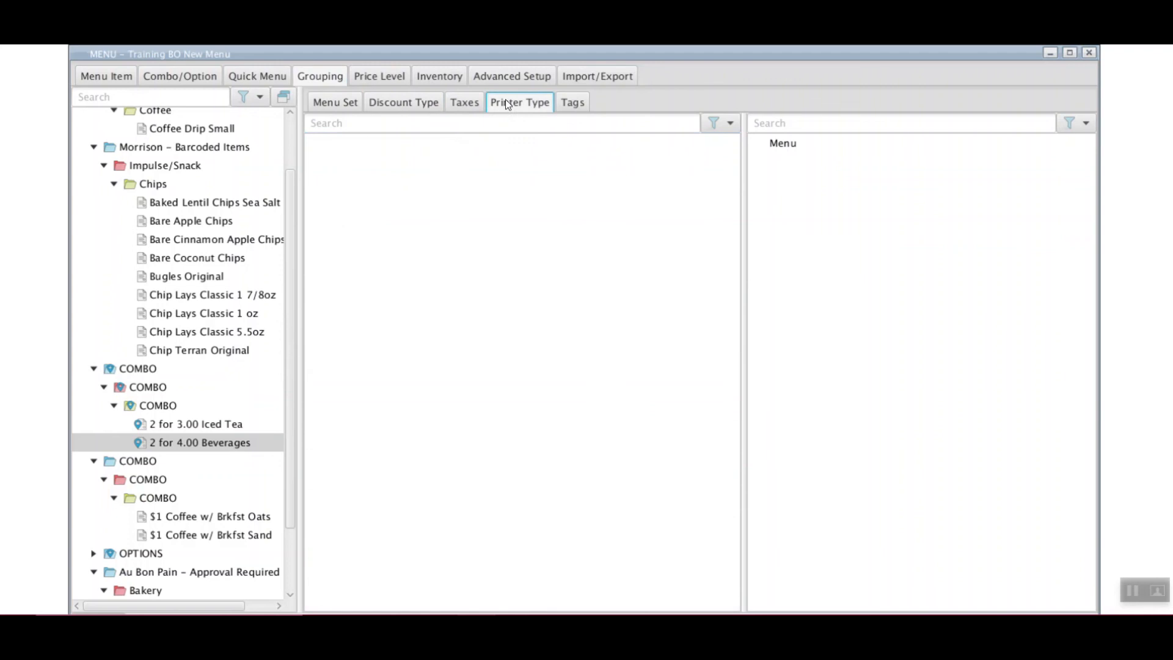
{"action": "left_click", "coordinate": [474, 108]}
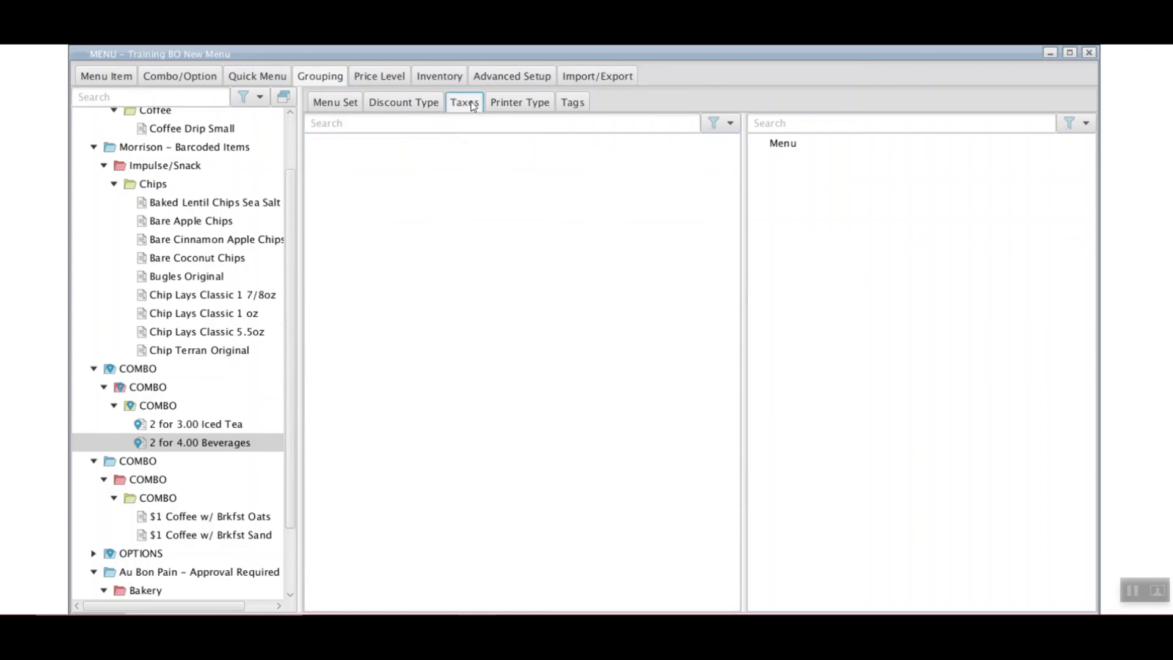
{"action": "left_click", "coordinate": [419, 105]}
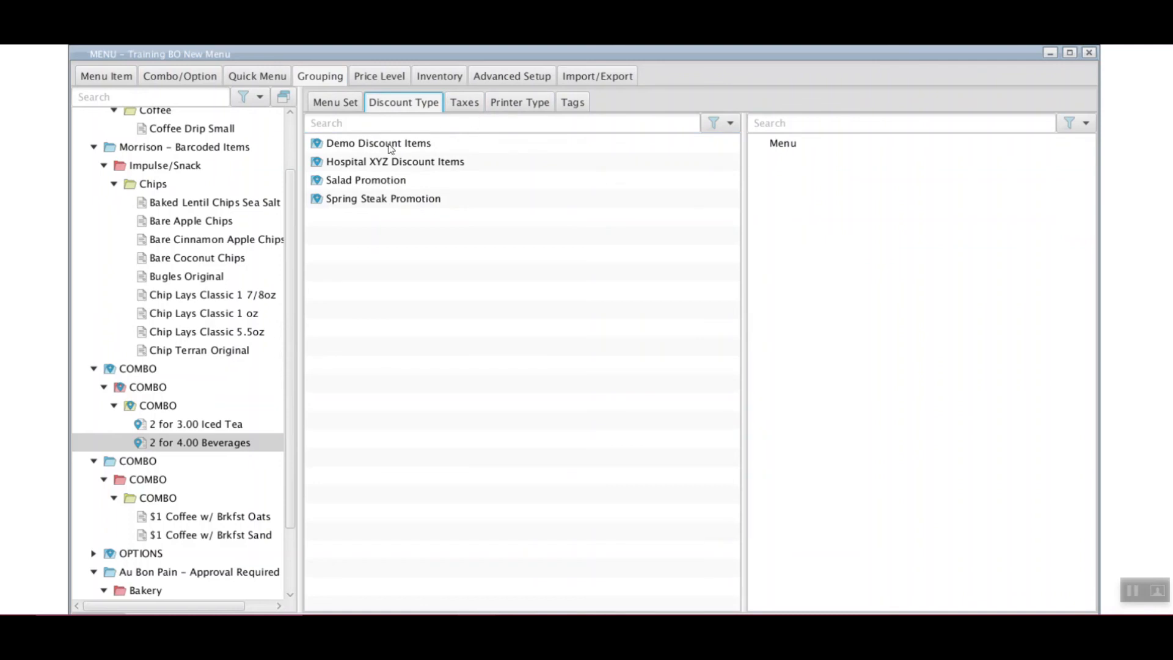
{"action": "left_click", "coordinate": [374, 201]}
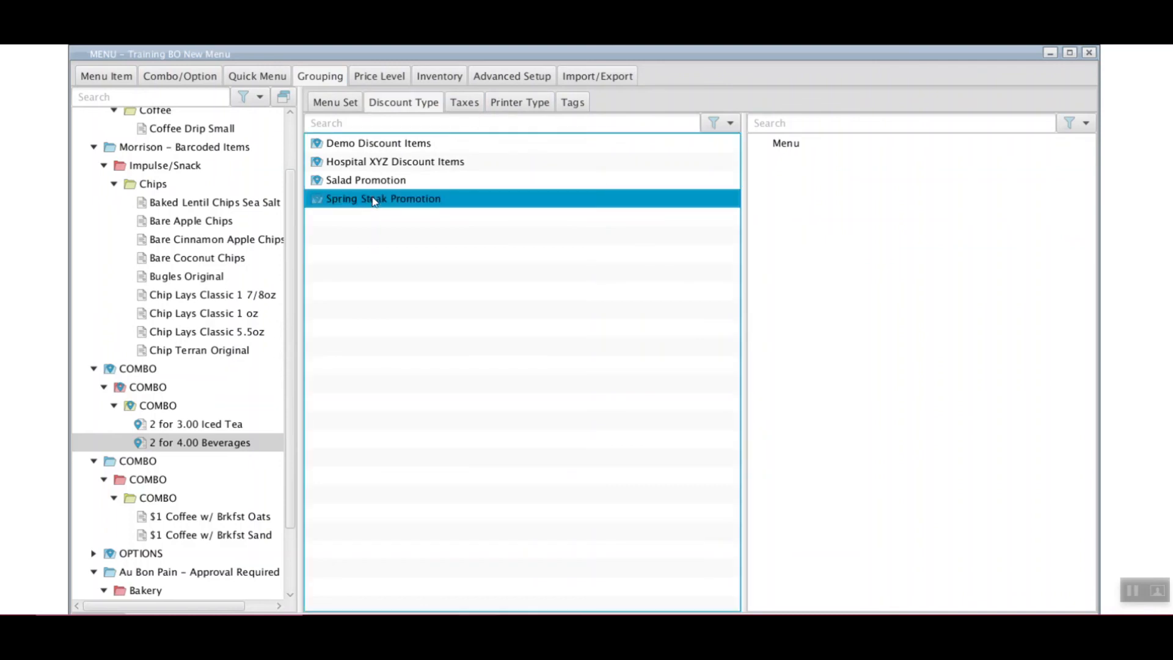
Add the Chips category to the Hospital XYZ Discount Items discount type
{"action": "left_click", "coordinate": [466, 103]}
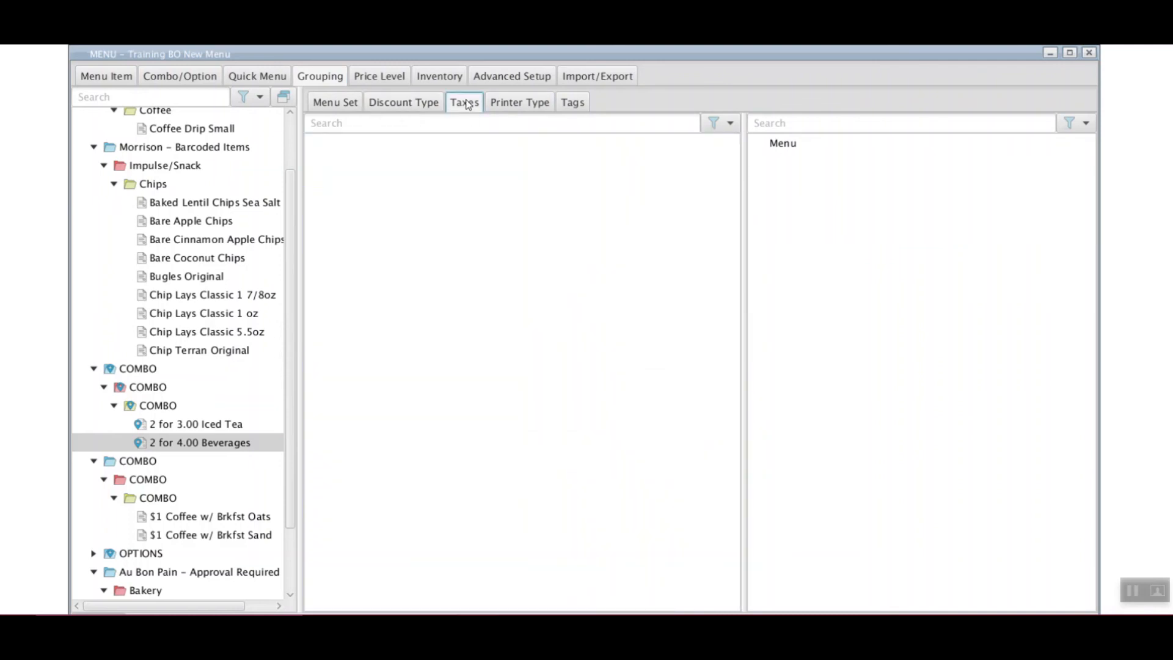
{"action": "right_click", "coordinate": [396, 149]}
{"action": "left_click", "coordinate": [415, 106]}
{"action": "left_click", "coordinate": [416, 105]}
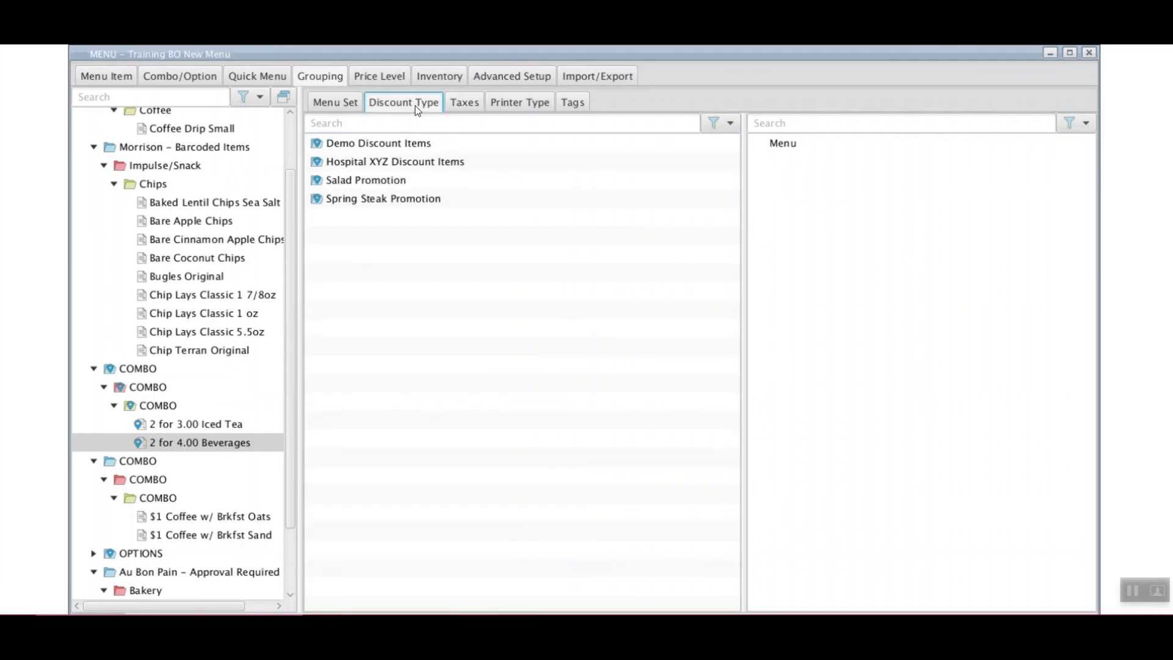
{"action": "left_click", "coordinate": [394, 163]}
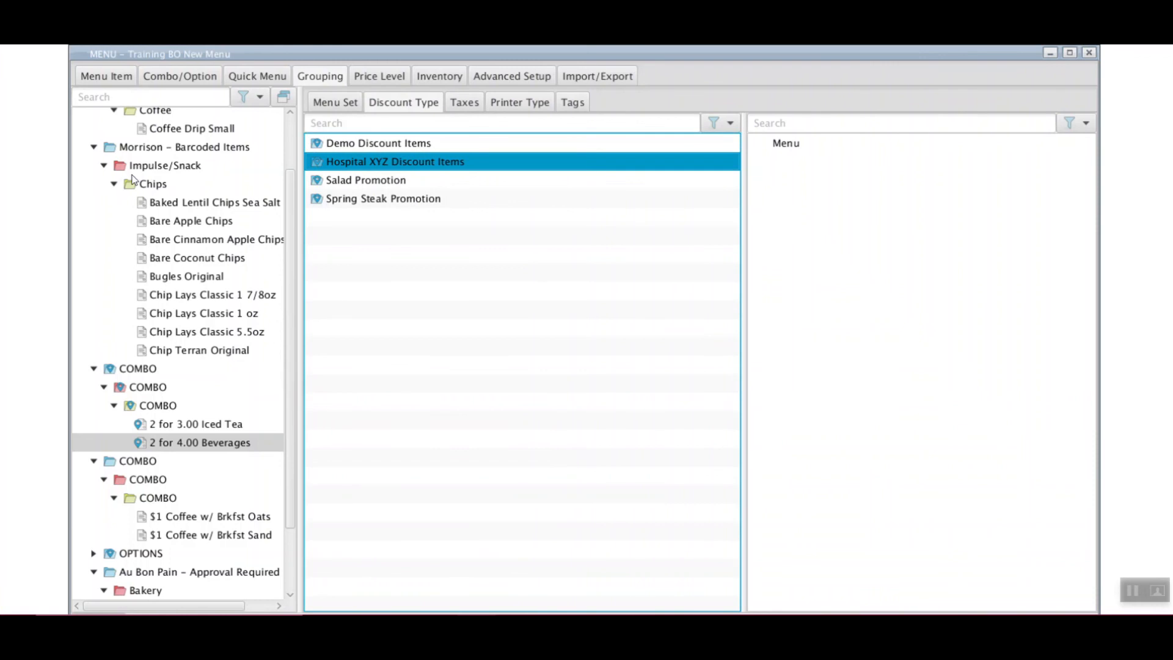
{"action": "left_click_drag", "start_coordinate": [137, 183], "coordinate": [861, 182]}
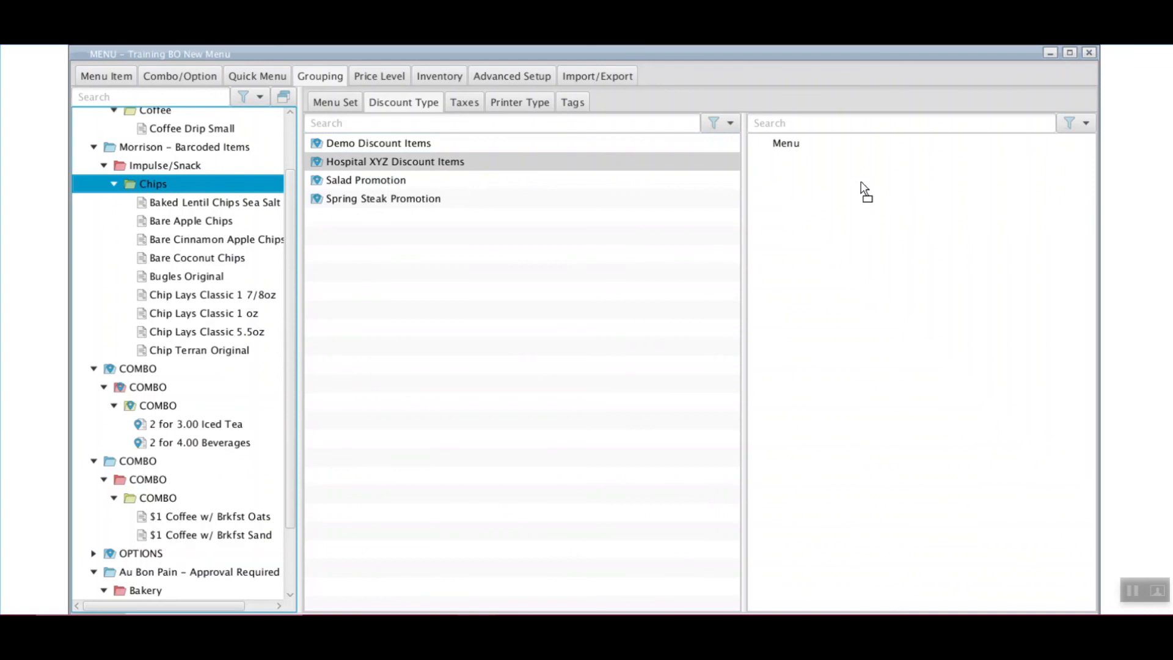
{"action": "left_click_drag", "start_coordinate": [860, 183], "coordinate": [806, 177]}
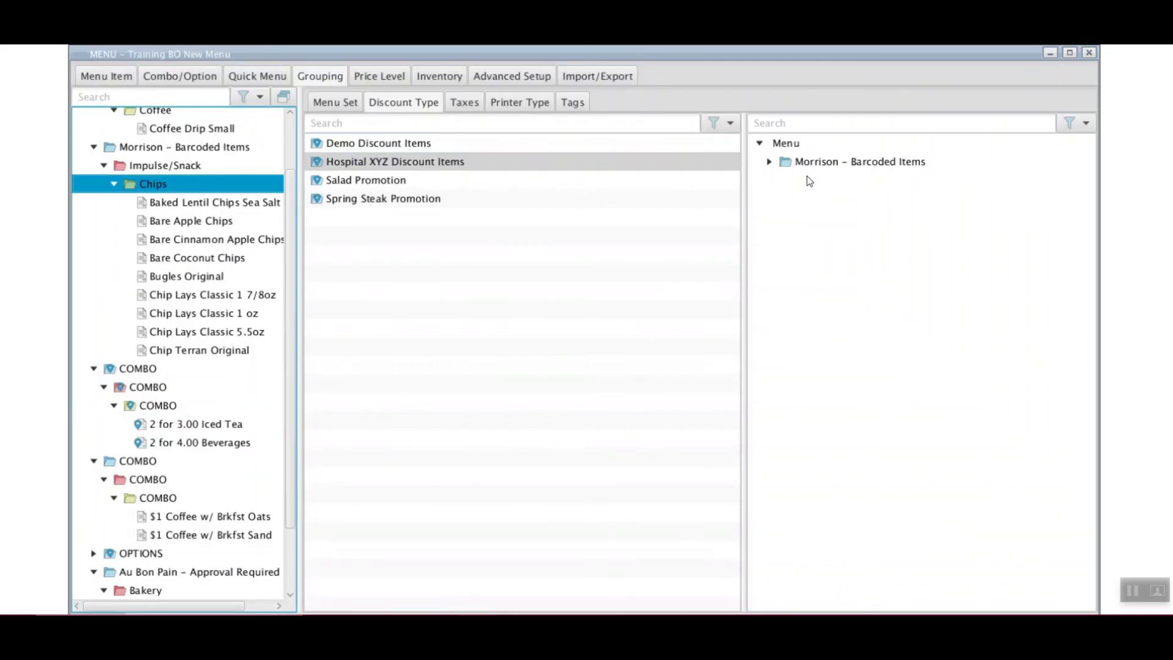
Check the discount flags on Baked Lentil Chips Sea Salt, Bare Apple, Bare Cinnamon Apple and Bare Coconut Chips
{"action": "left_click", "coordinate": [112, 79]}
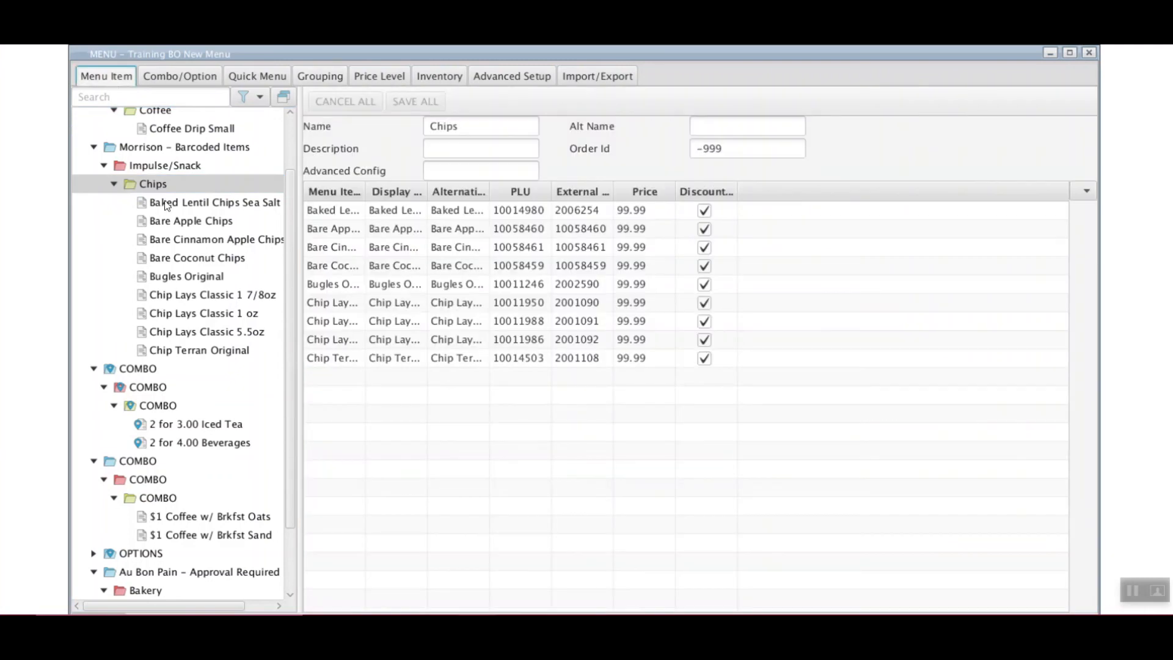
{"action": "left_click", "coordinate": [183, 204]}
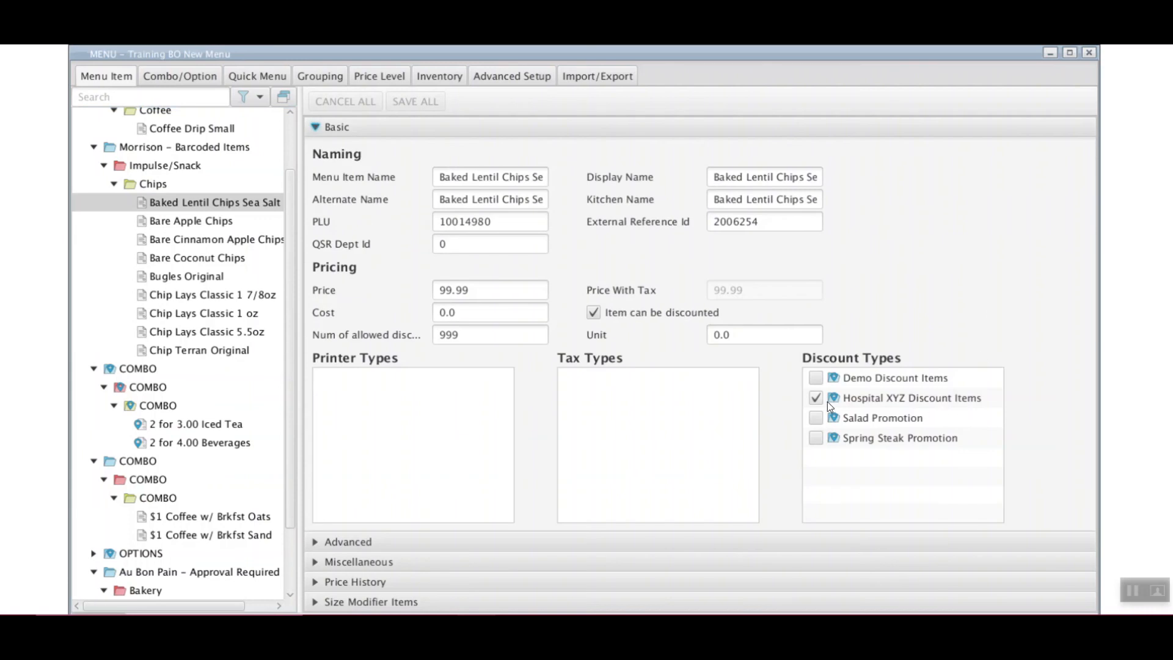
{"action": "left_click", "coordinate": [191, 222]}
{"action": "left_click", "coordinate": [196, 243]}
{"action": "left_click", "coordinate": [200, 259]}
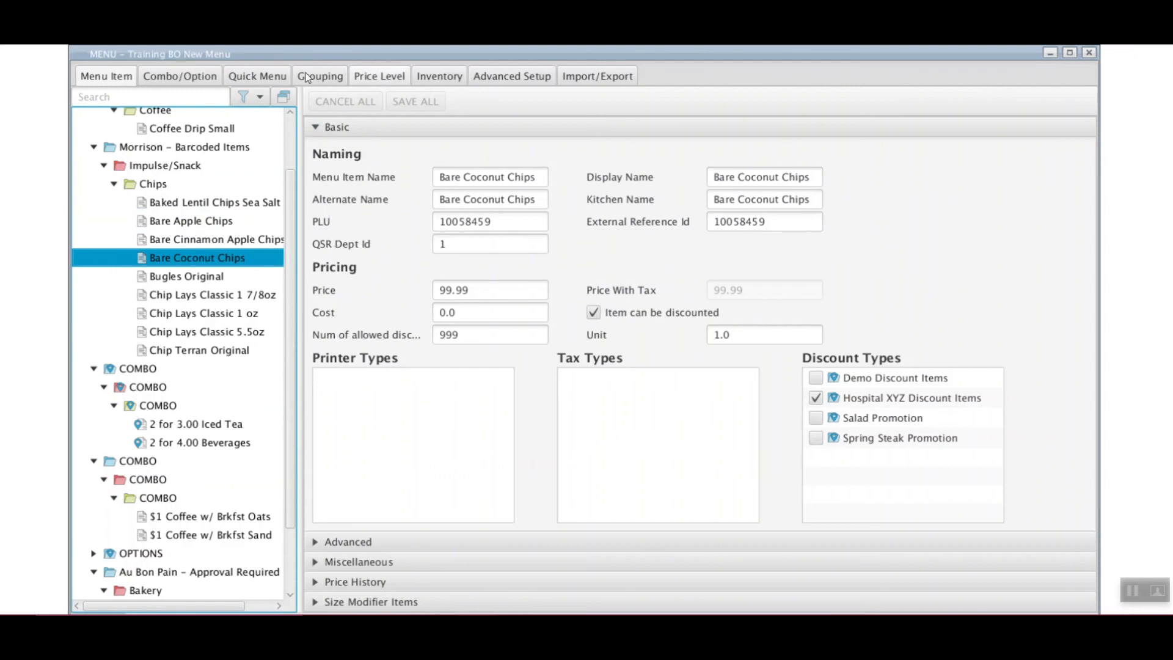
{"action": "left_click", "coordinate": [329, 82]}
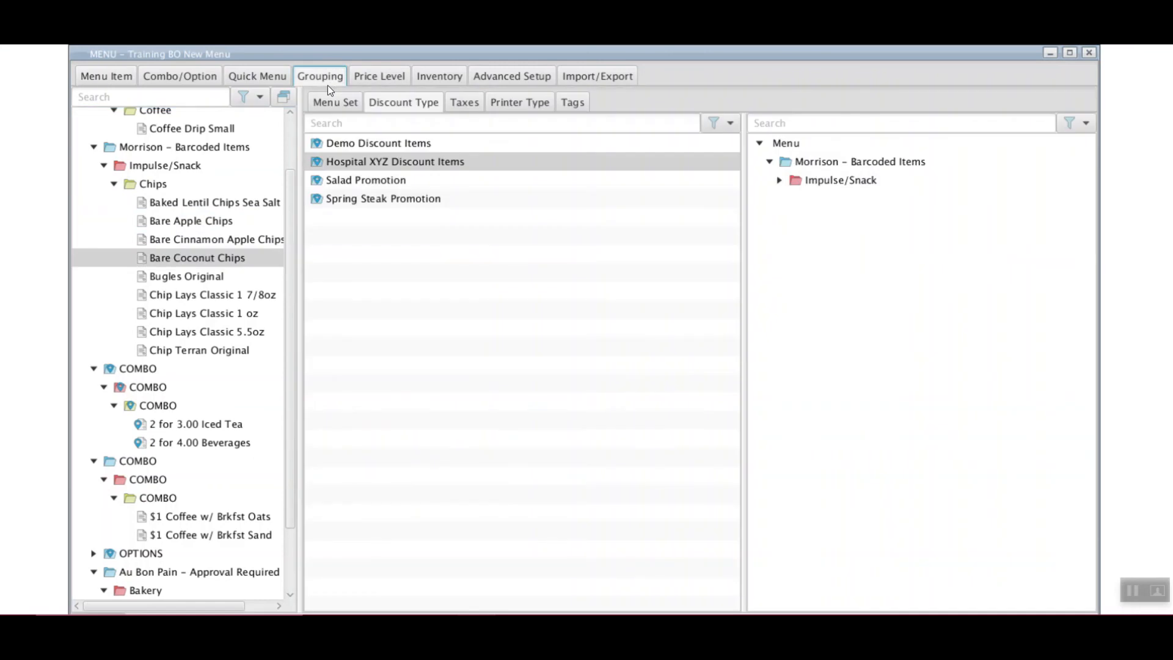
{"action": "left_click", "coordinate": [167, 77]}
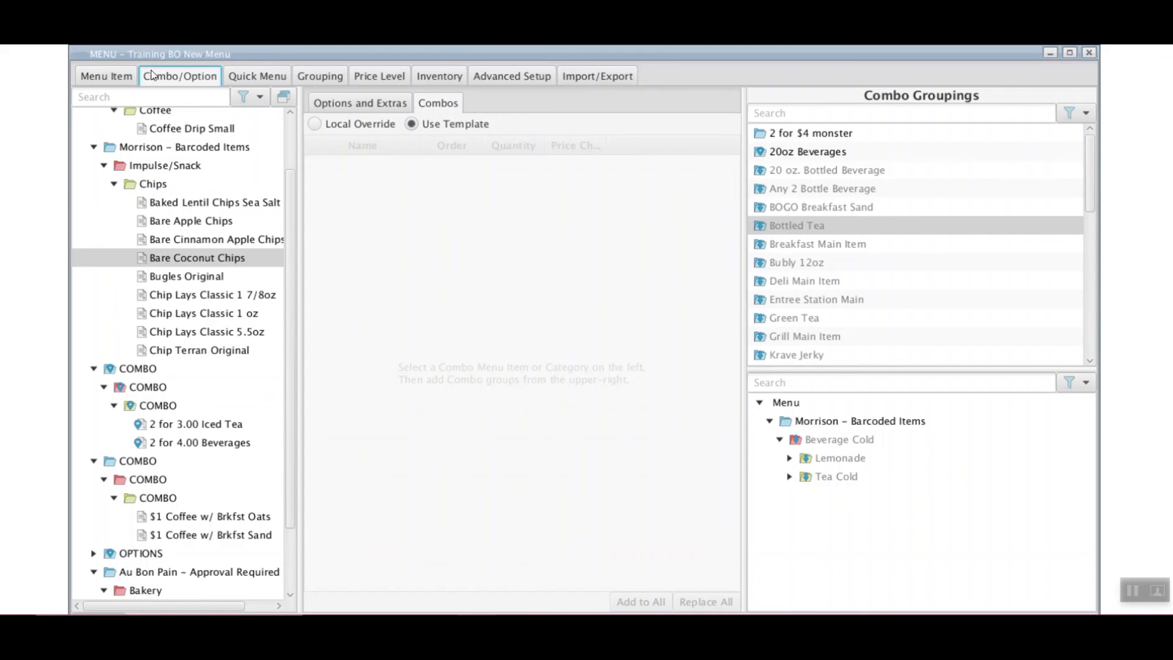
Review the 2 for 4.00 Beverages detection settings and its two 20oz Beverages components, unchanged
{"action": "left_click", "coordinate": [133, 76]}
{"action": "left_click", "coordinate": [185, 251]}
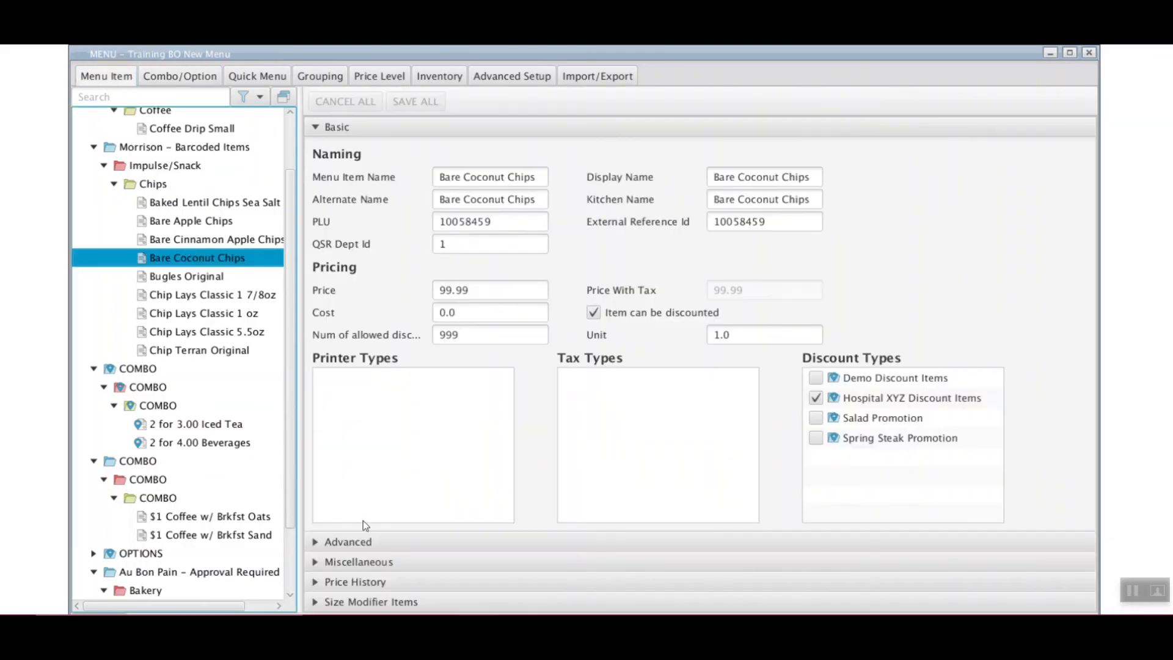
{"action": "left_click", "coordinate": [348, 542]}
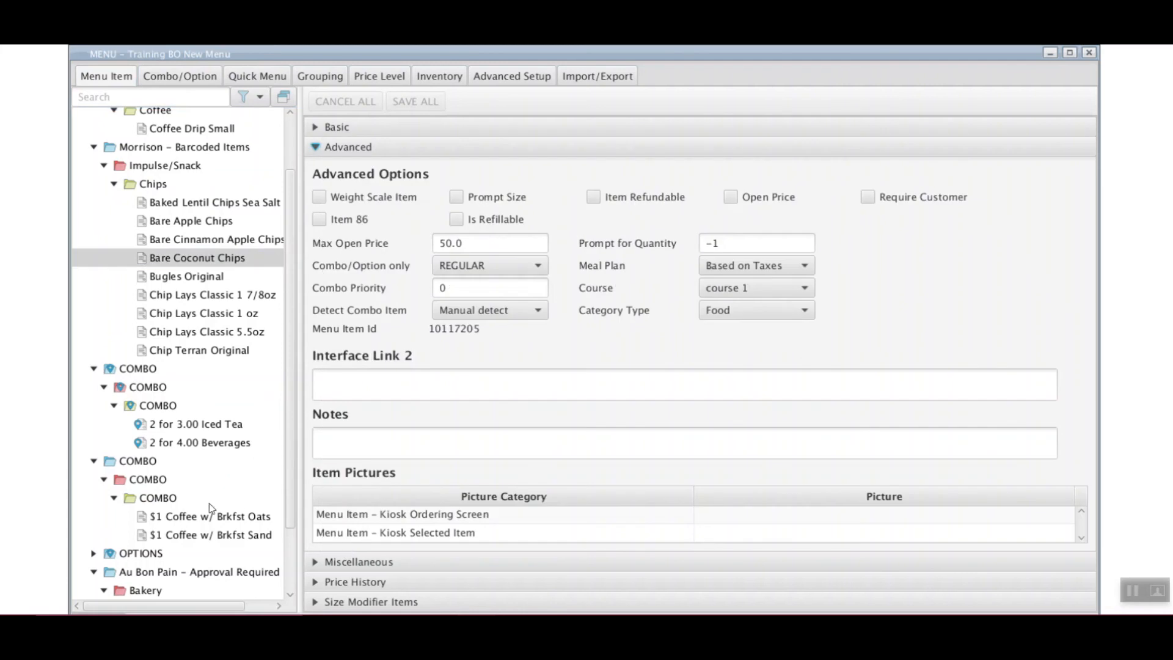
{"action": "left_click", "coordinate": [176, 441]}
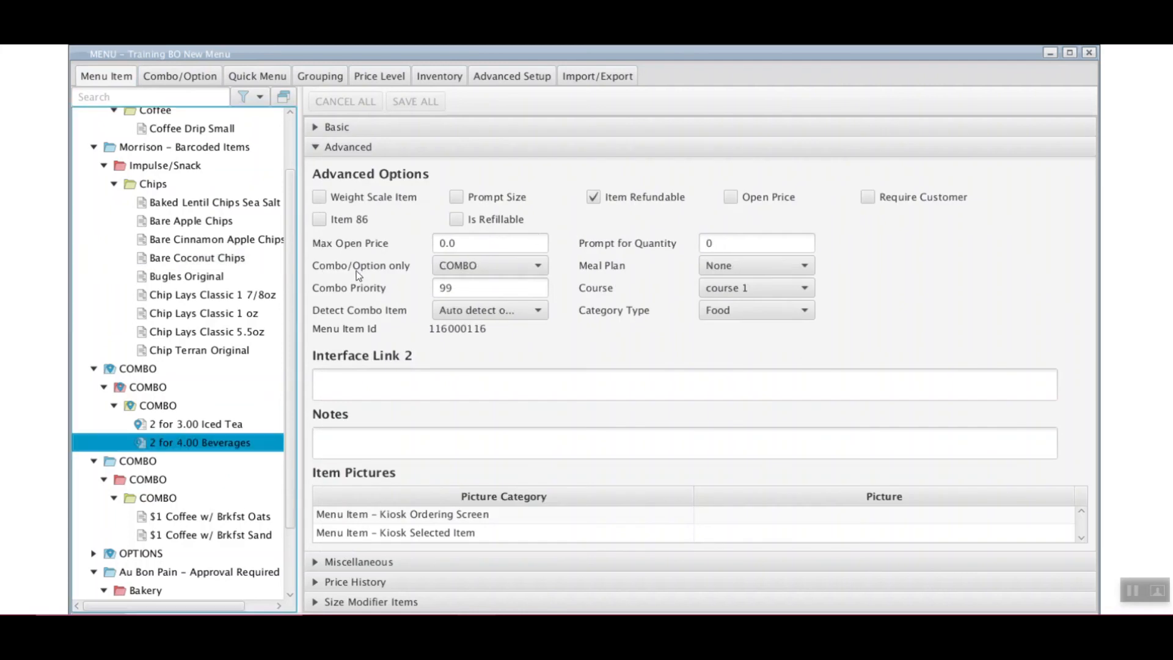
{"action": "left_click", "coordinate": [500, 311]}
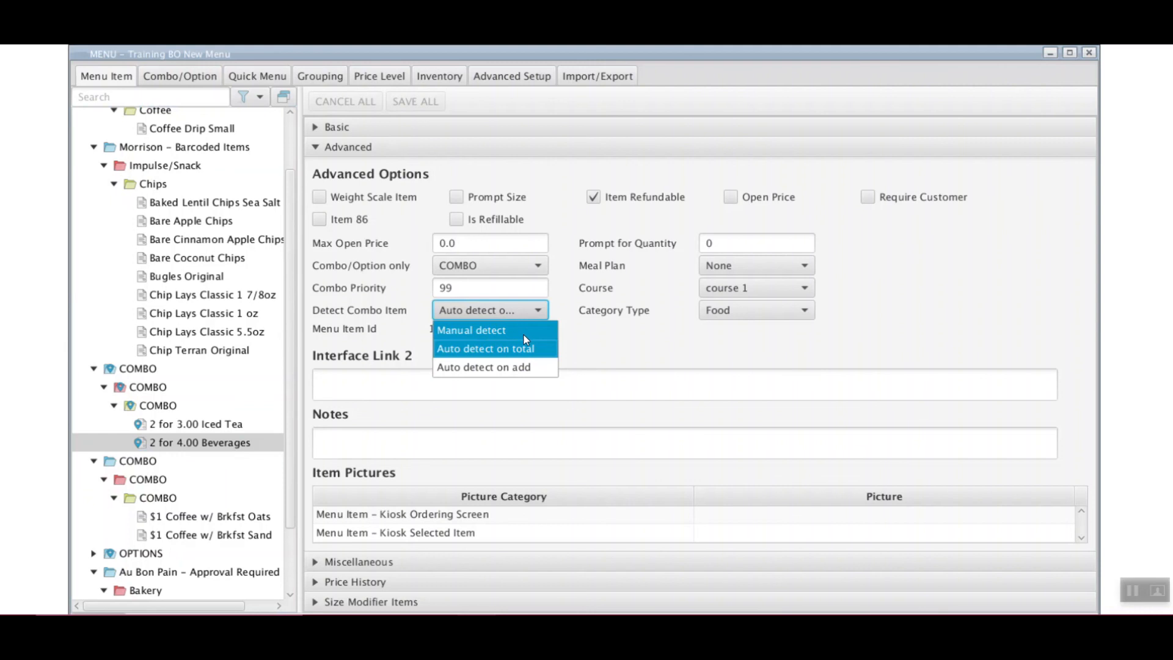
{"action": "left_click", "coordinate": [643, 339]}
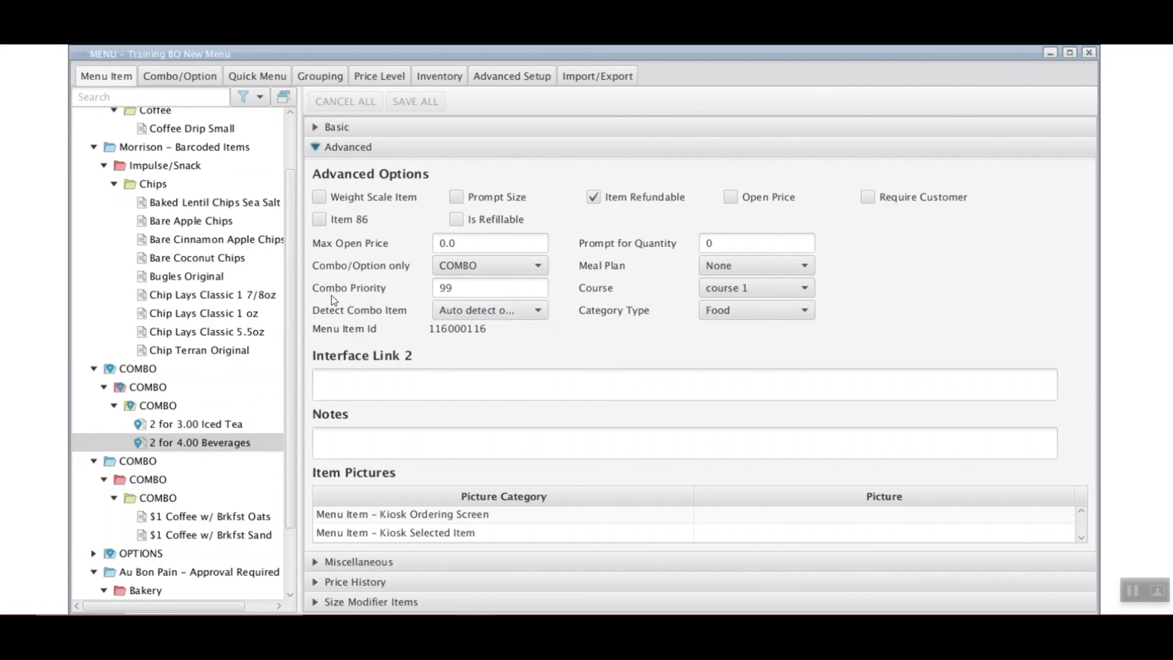
{"action": "left_click", "coordinate": [185, 77]}
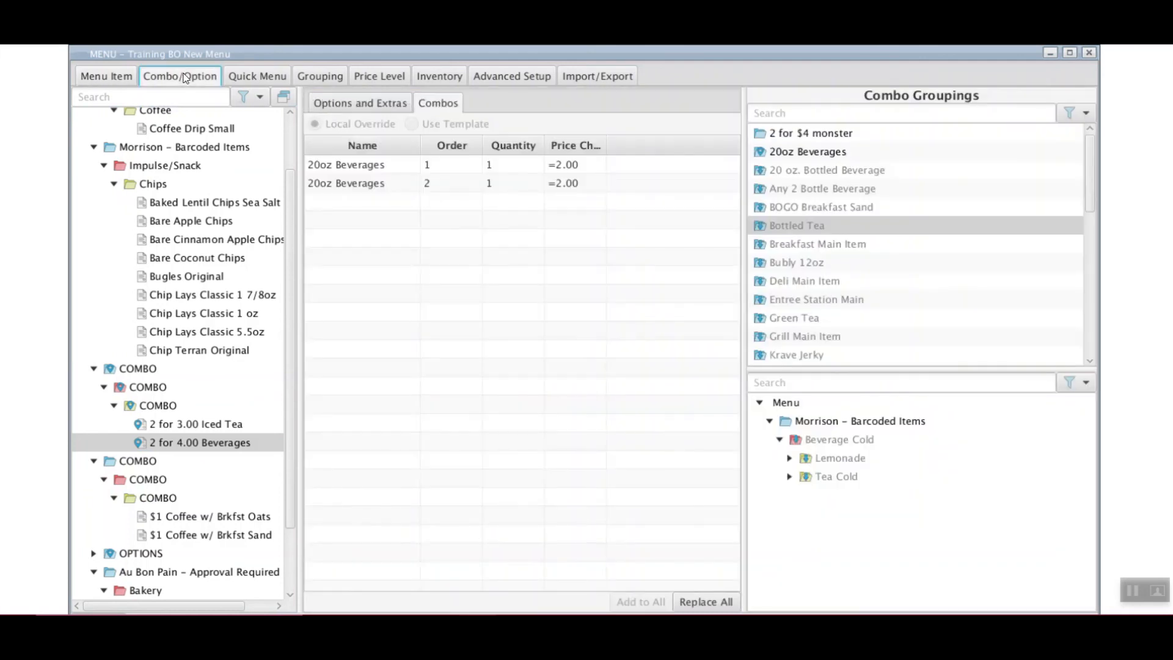
{"action": "left_click", "coordinate": [112, 77]}
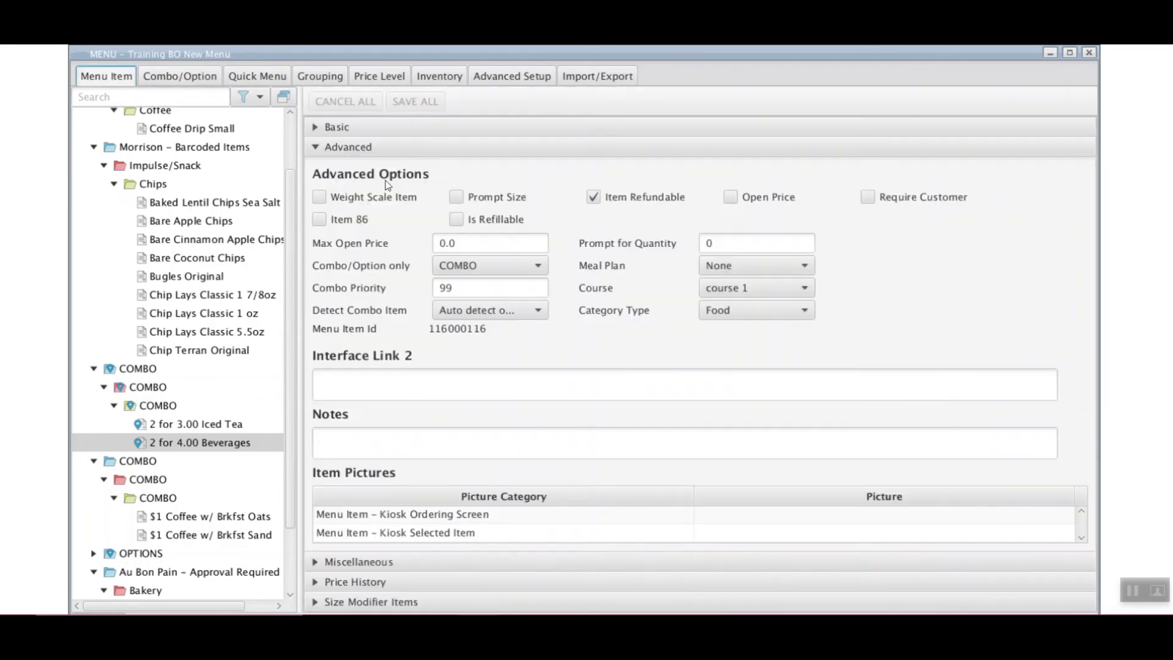
{"action": "left_click", "coordinate": [459, 312]}
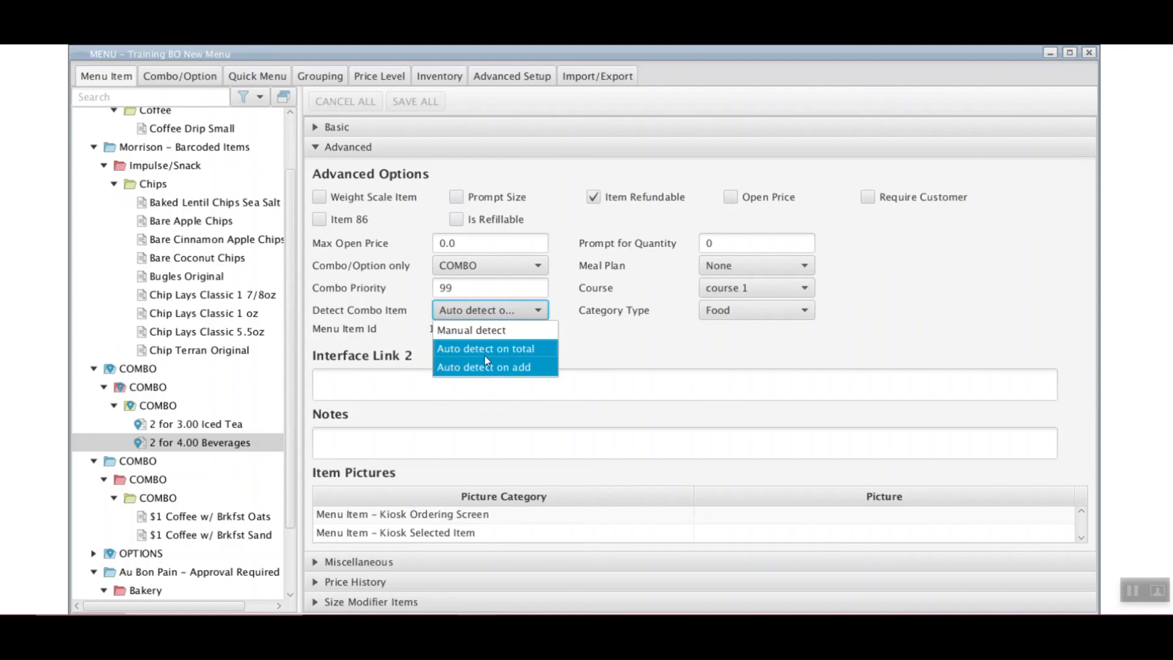
{"action": "left_click", "coordinate": [206, 78]}
{"action": "left_click", "coordinate": [206, 80]}
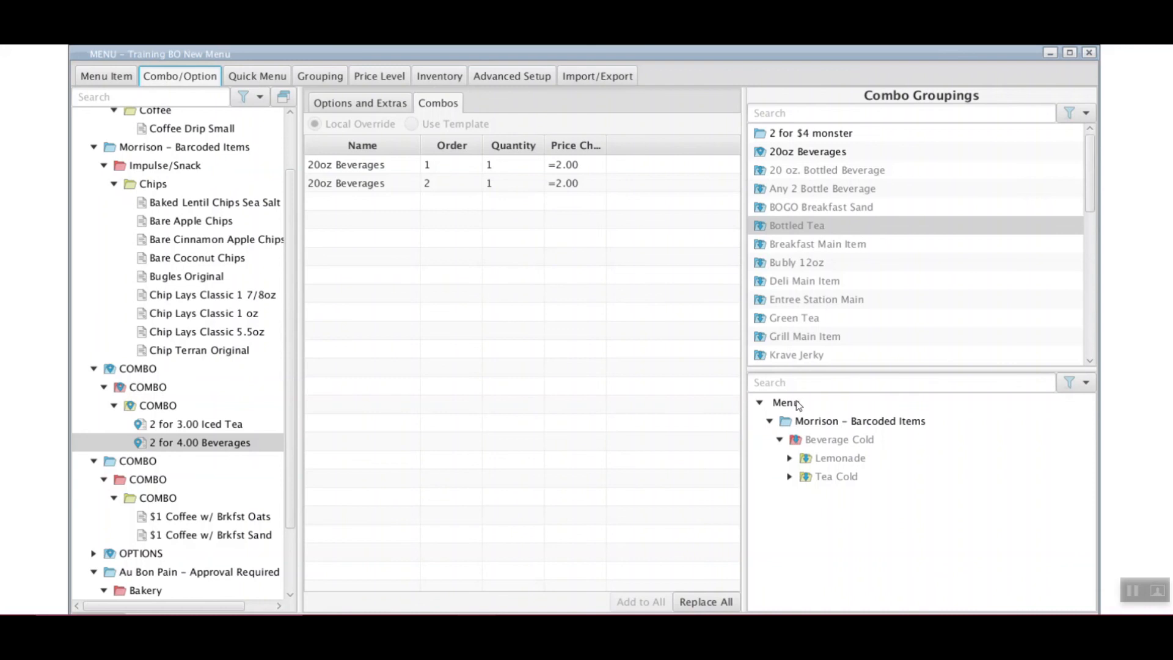
Confirm 2 for 4.00 Beverages appears in the Ottawa cafe menu set, then close MENU
{"action": "left_click", "coordinate": [328, 77]}
{"action": "left_click", "coordinate": [335, 102]}
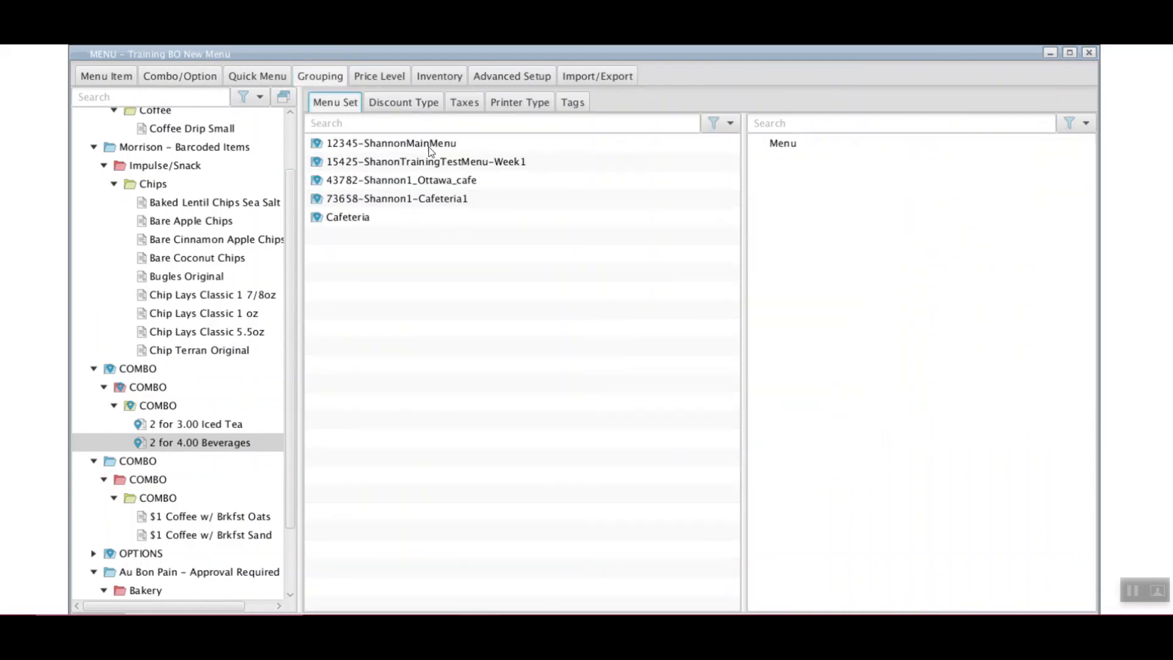
{"action": "left_click", "coordinate": [411, 160]}
{"action": "left_click", "coordinate": [412, 178]}
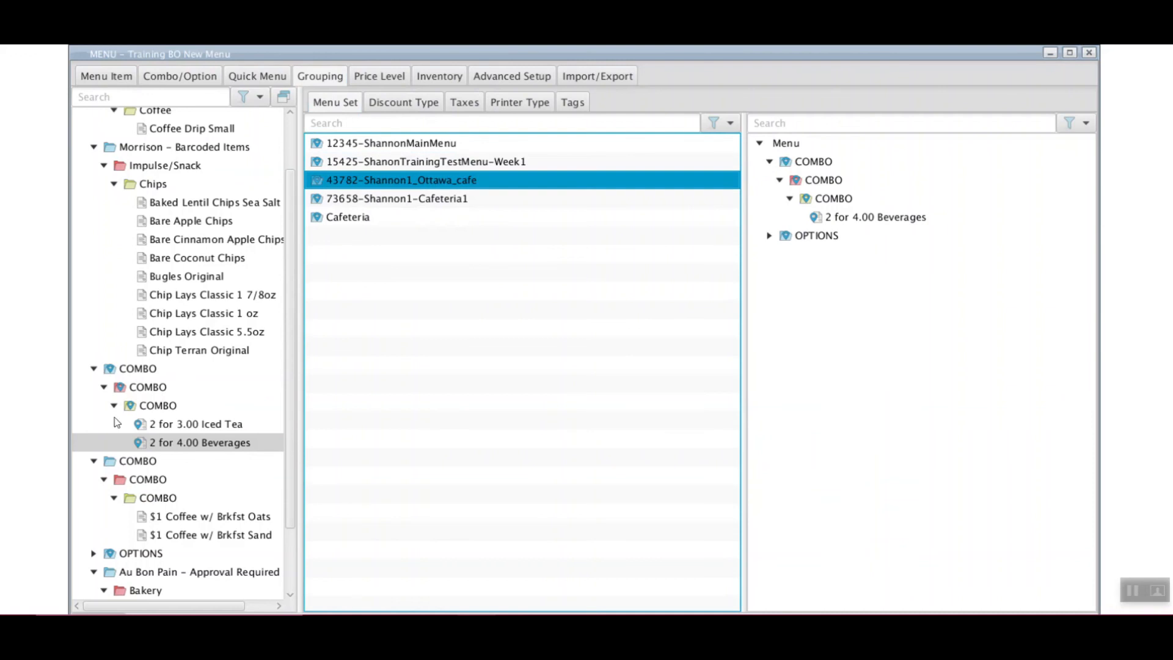
{"action": "left_click", "coordinate": [874, 219]}
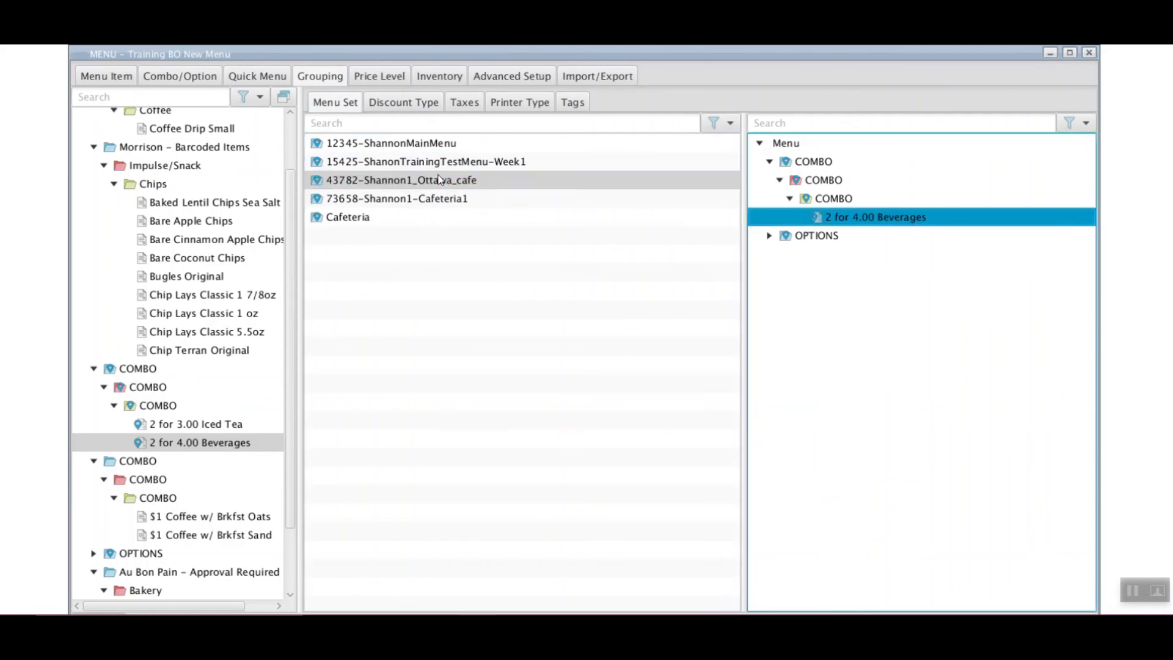
{"action": "left_click", "coordinate": [482, 280]}
{"action": "left_click", "coordinate": [106, 77]}
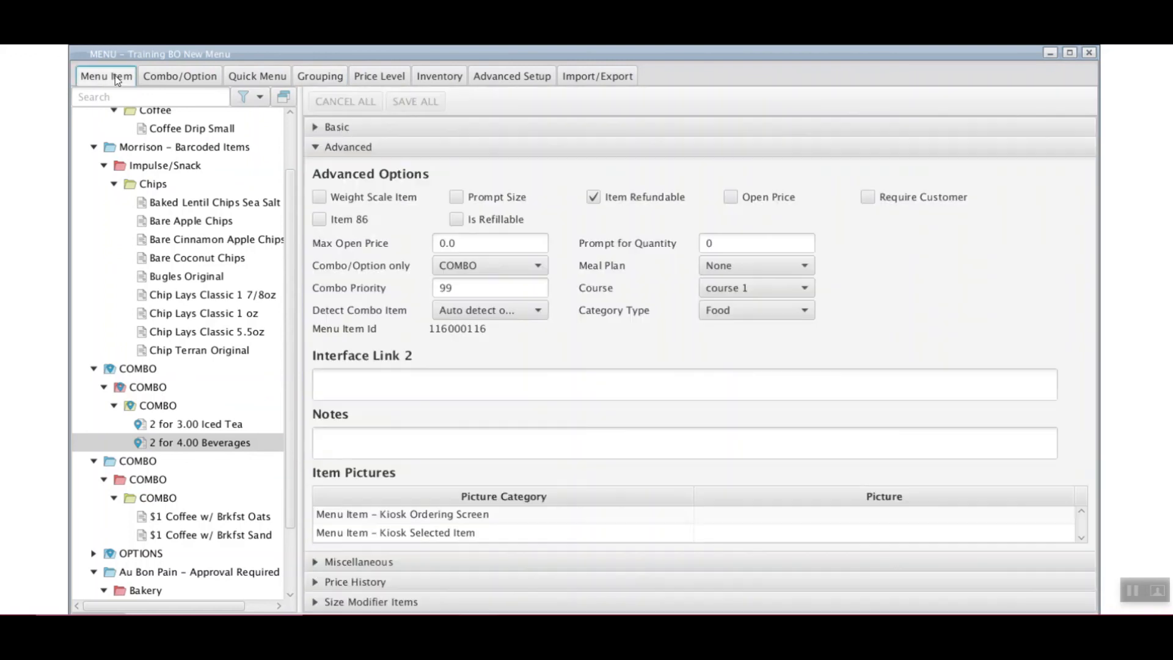
{"action": "left_click", "coordinate": [1090, 54]}
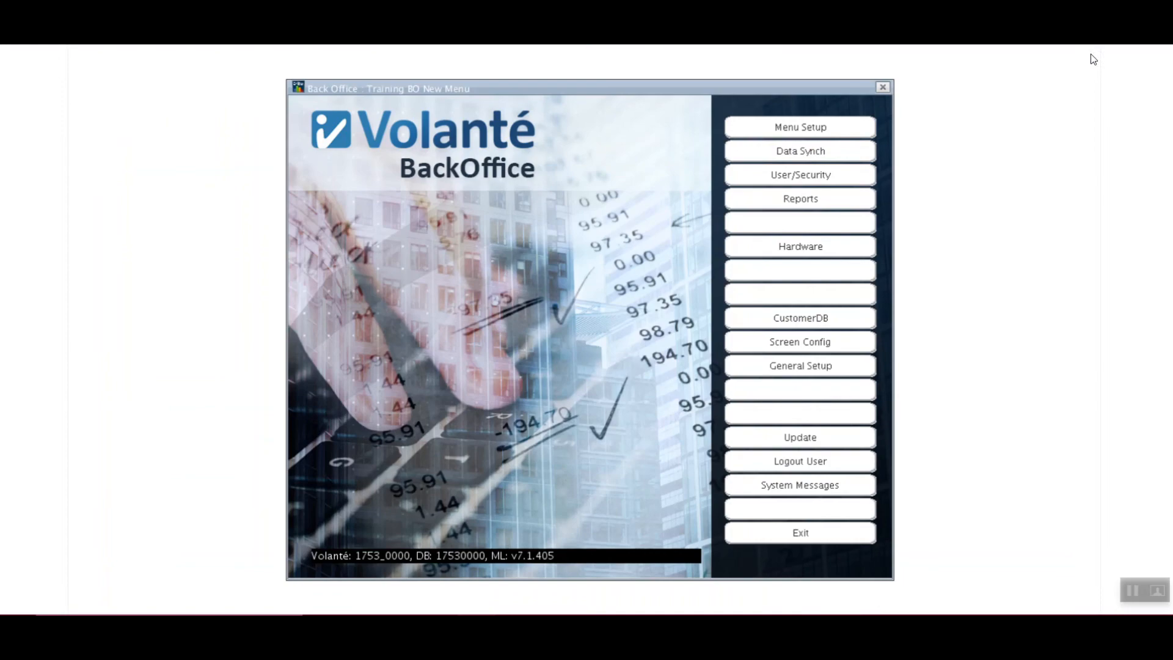
Open Terminal Synch Status through Data Synch and select terminal Group 2
{"action": "left_click", "coordinate": [843, 154]}
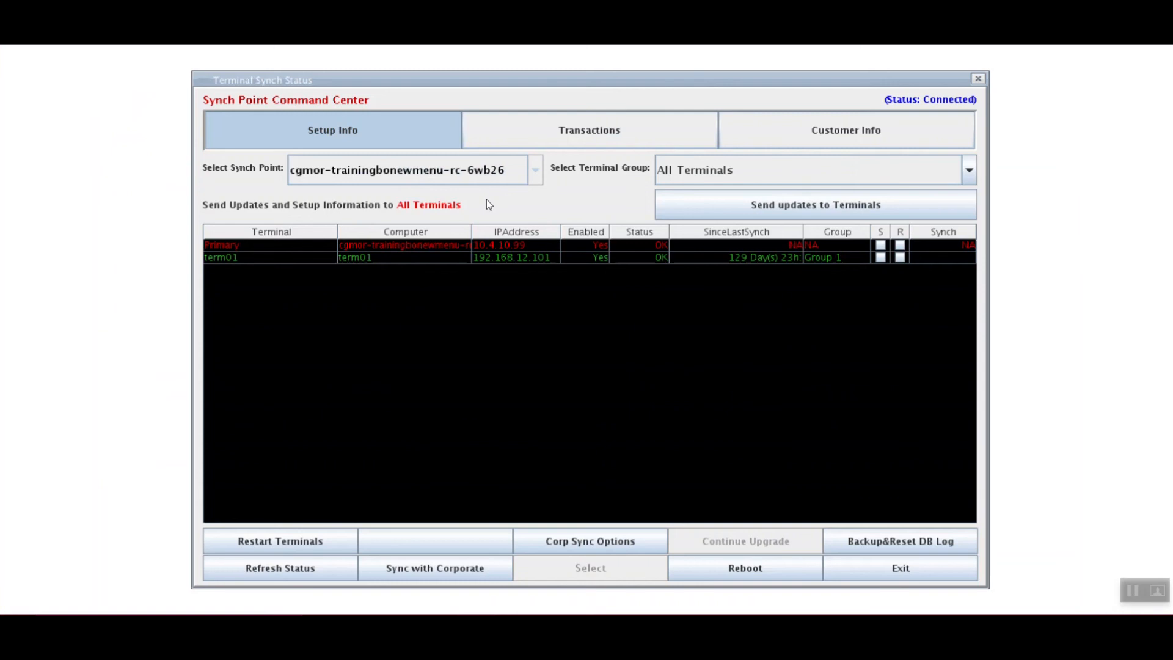
{"action": "left_click", "coordinate": [730, 170]}
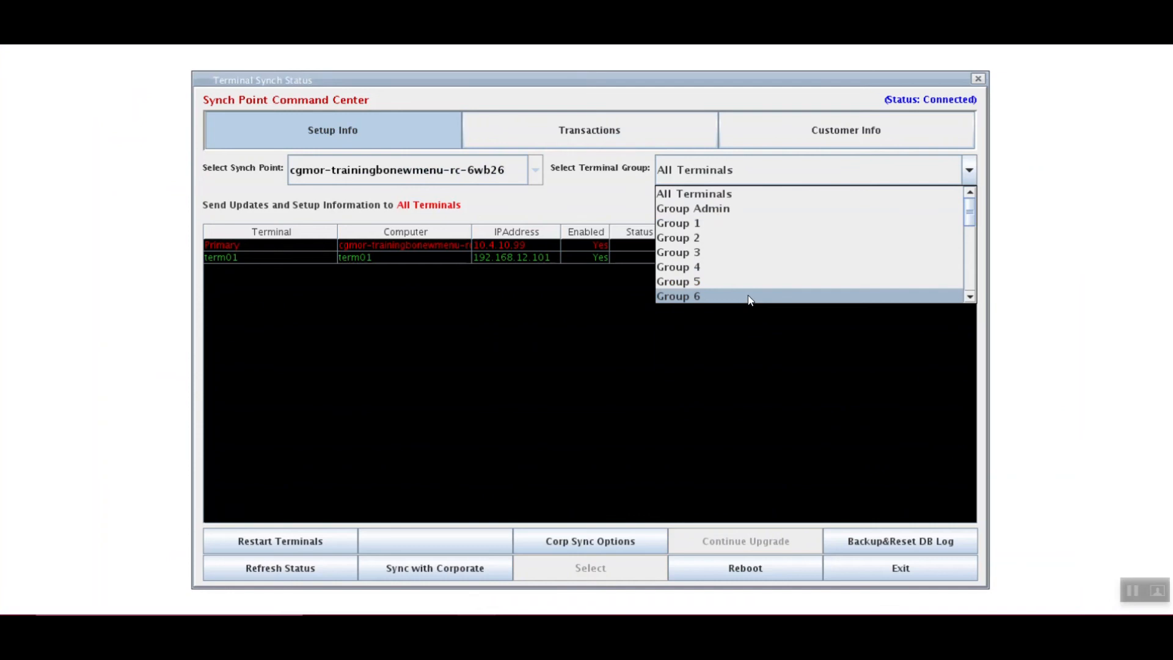
{"action": "left_click", "coordinate": [580, 193]}
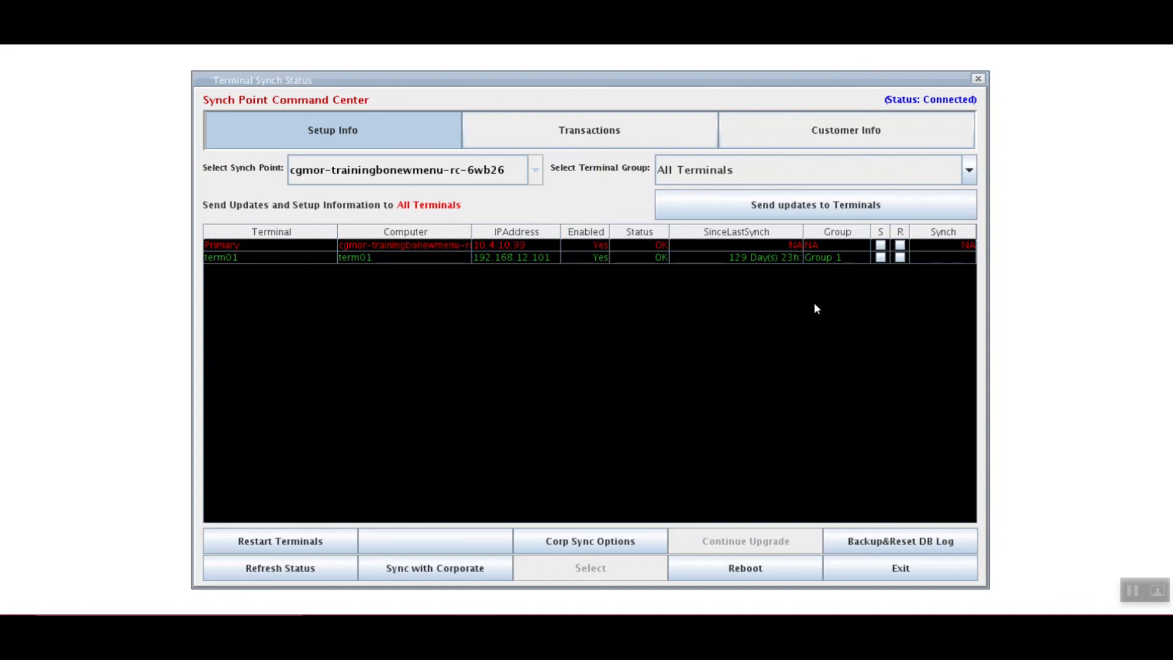
{"action": "left_click", "coordinate": [709, 170]}
{"action": "left_click", "coordinate": [709, 238]}
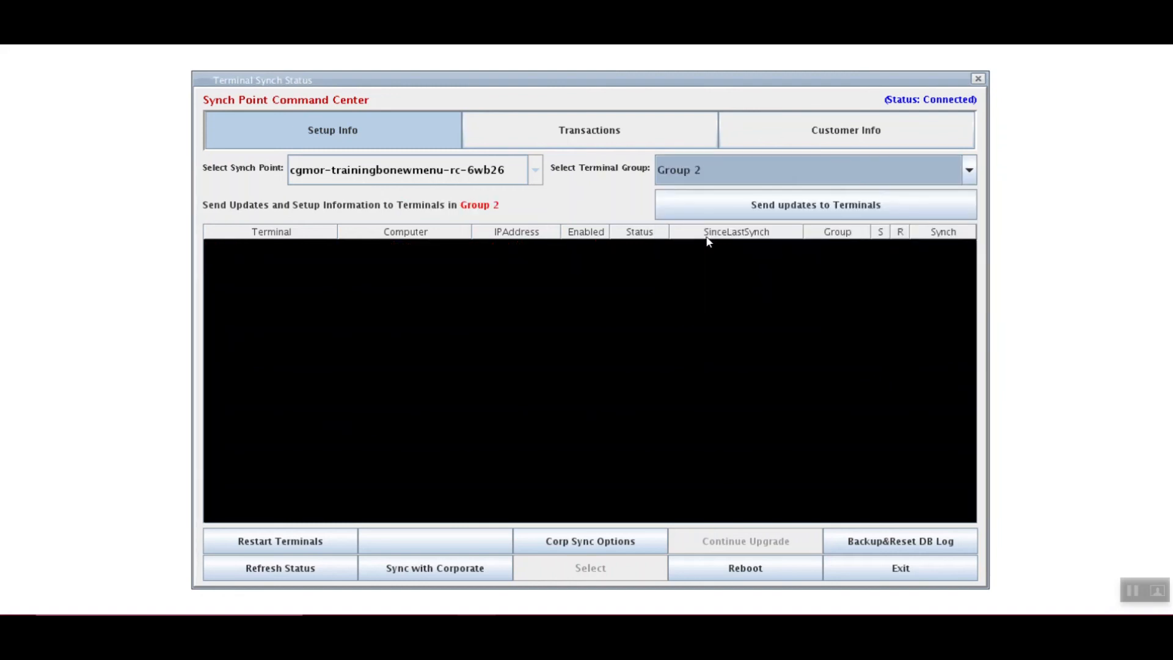
Send the Menu Setup updates to the Group 2 terminals
{"action": "left_click", "coordinate": [825, 209]}
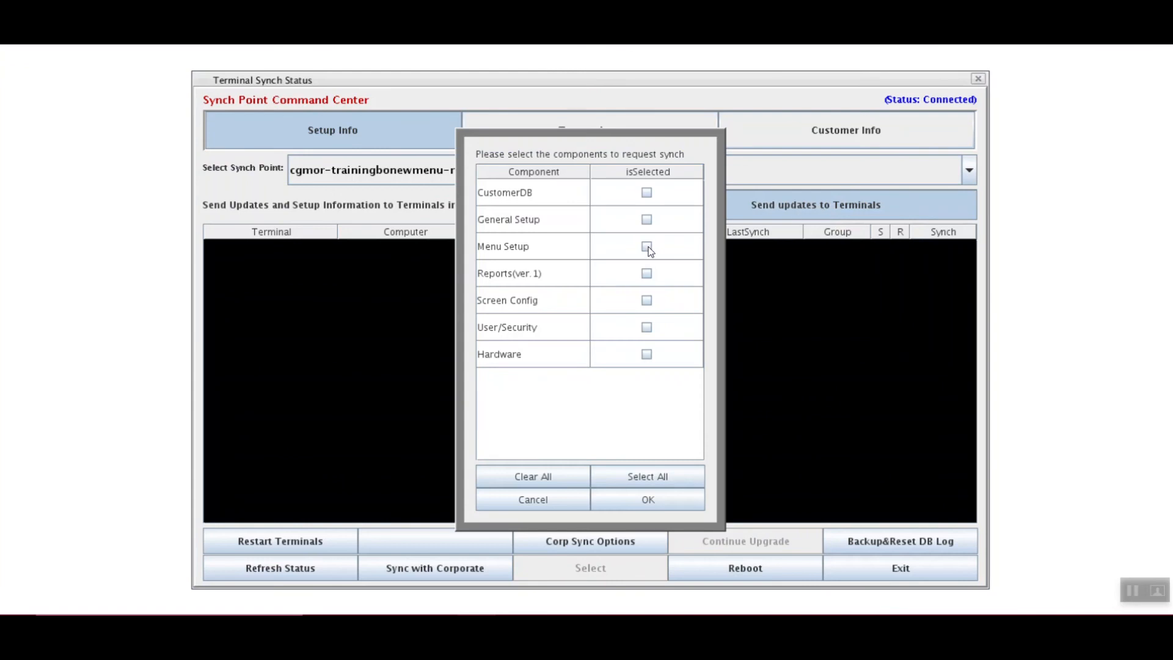
{"action": "left_click", "coordinate": [647, 247]}
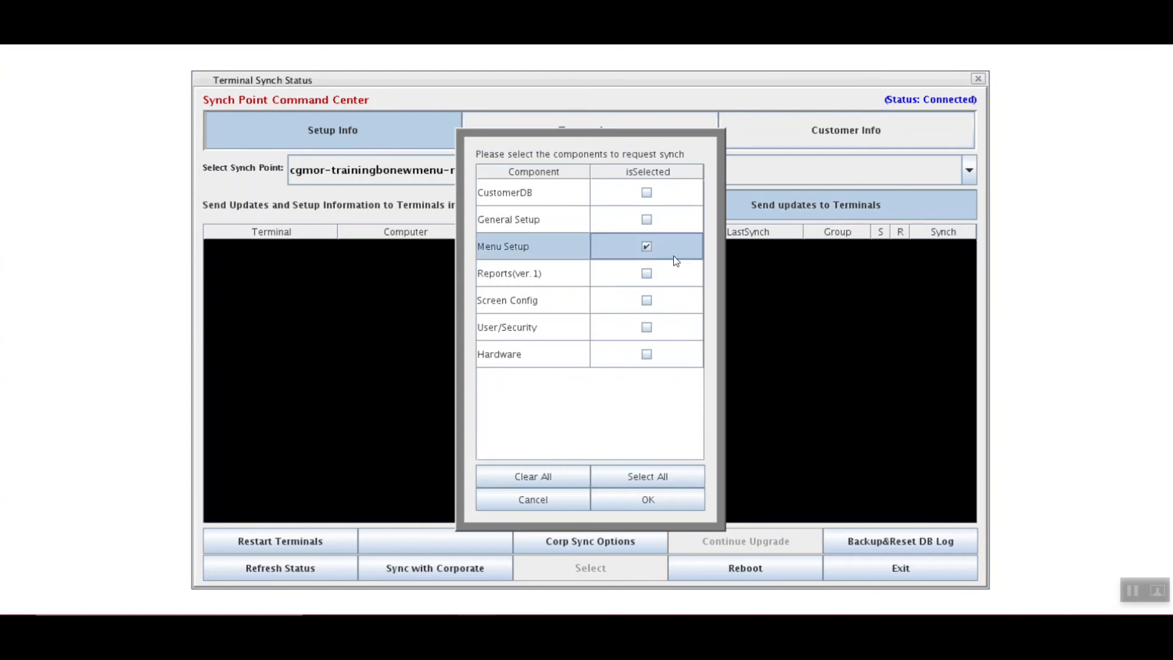
{"action": "left_click", "coordinate": [665, 497]}
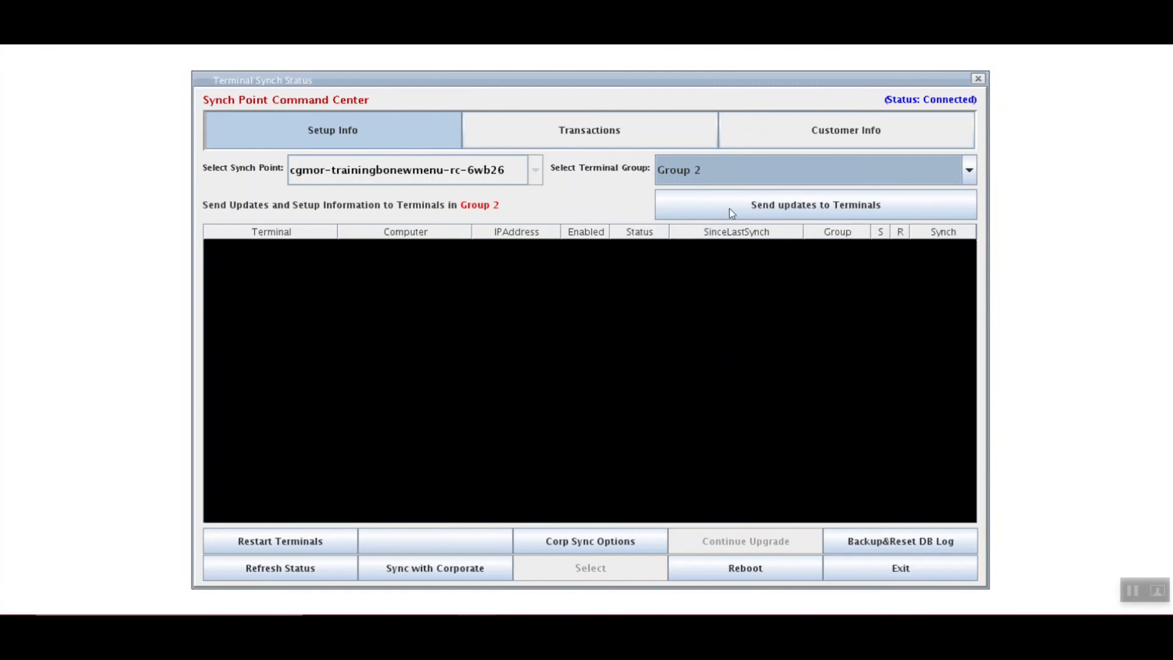
Switch the terminal group back to All Terminals and exit
{"action": "left_click", "coordinate": [708, 171]}
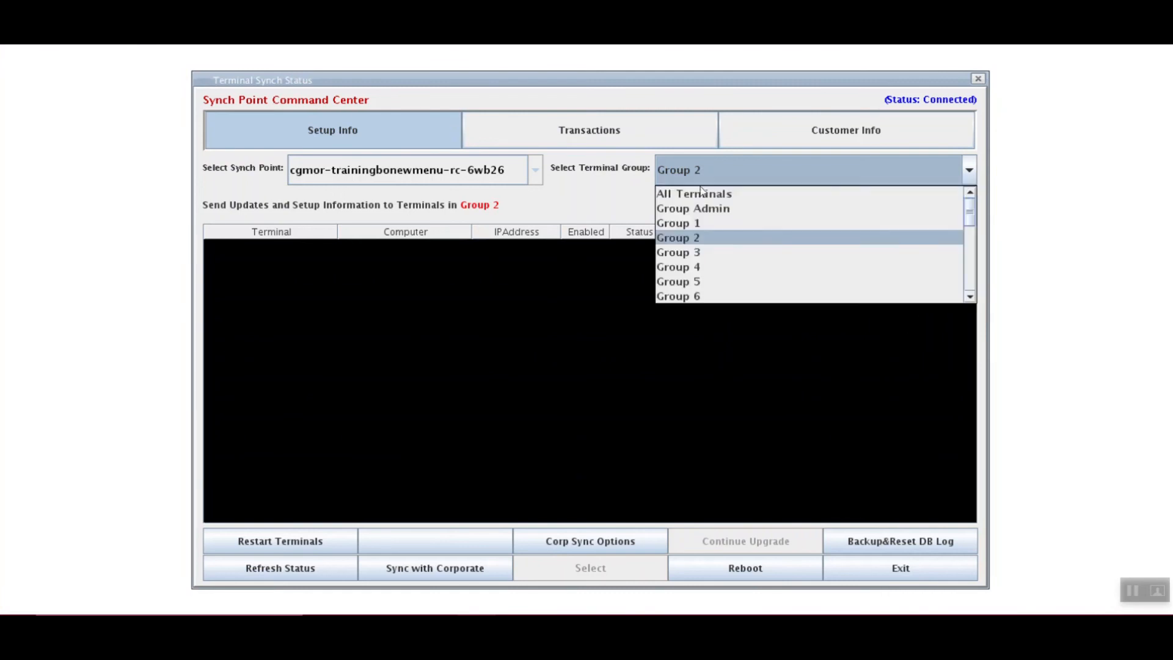
{"action": "left_click", "coordinate": [700, 188]}
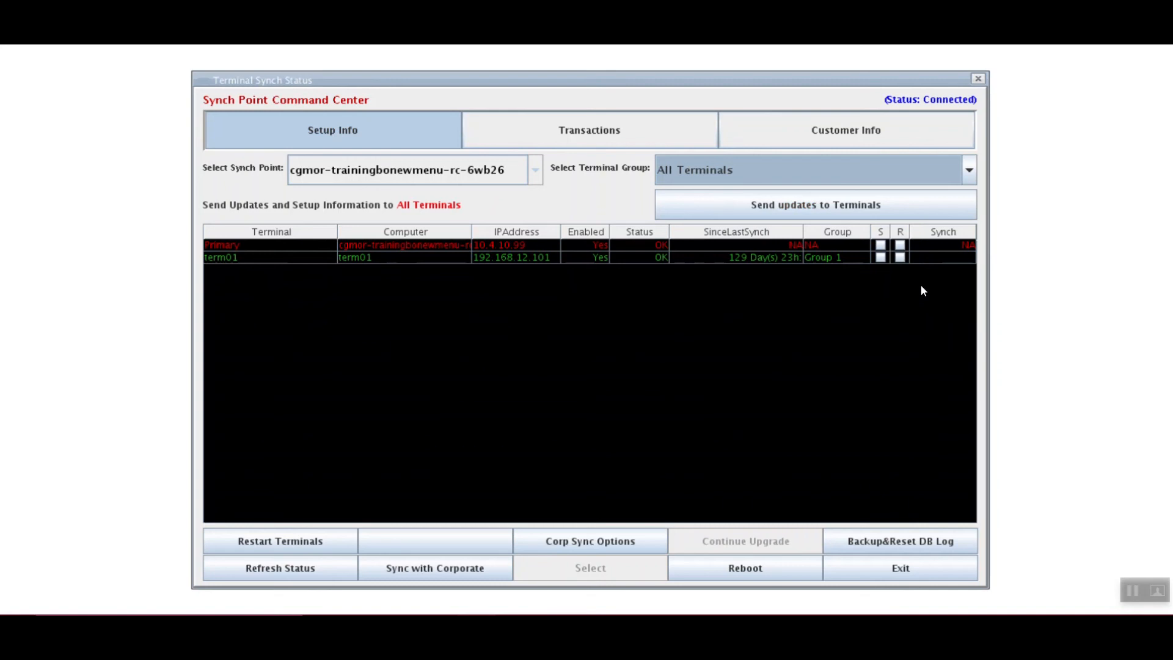
{"action": "left_click", "coordinate": [901, 570]}
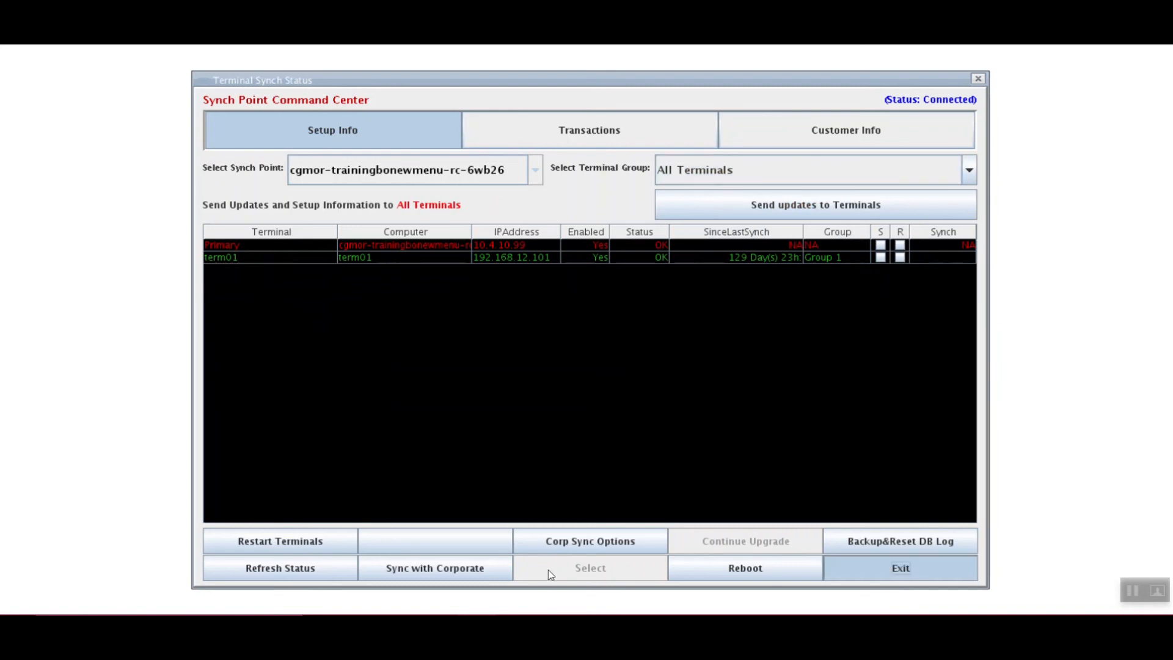